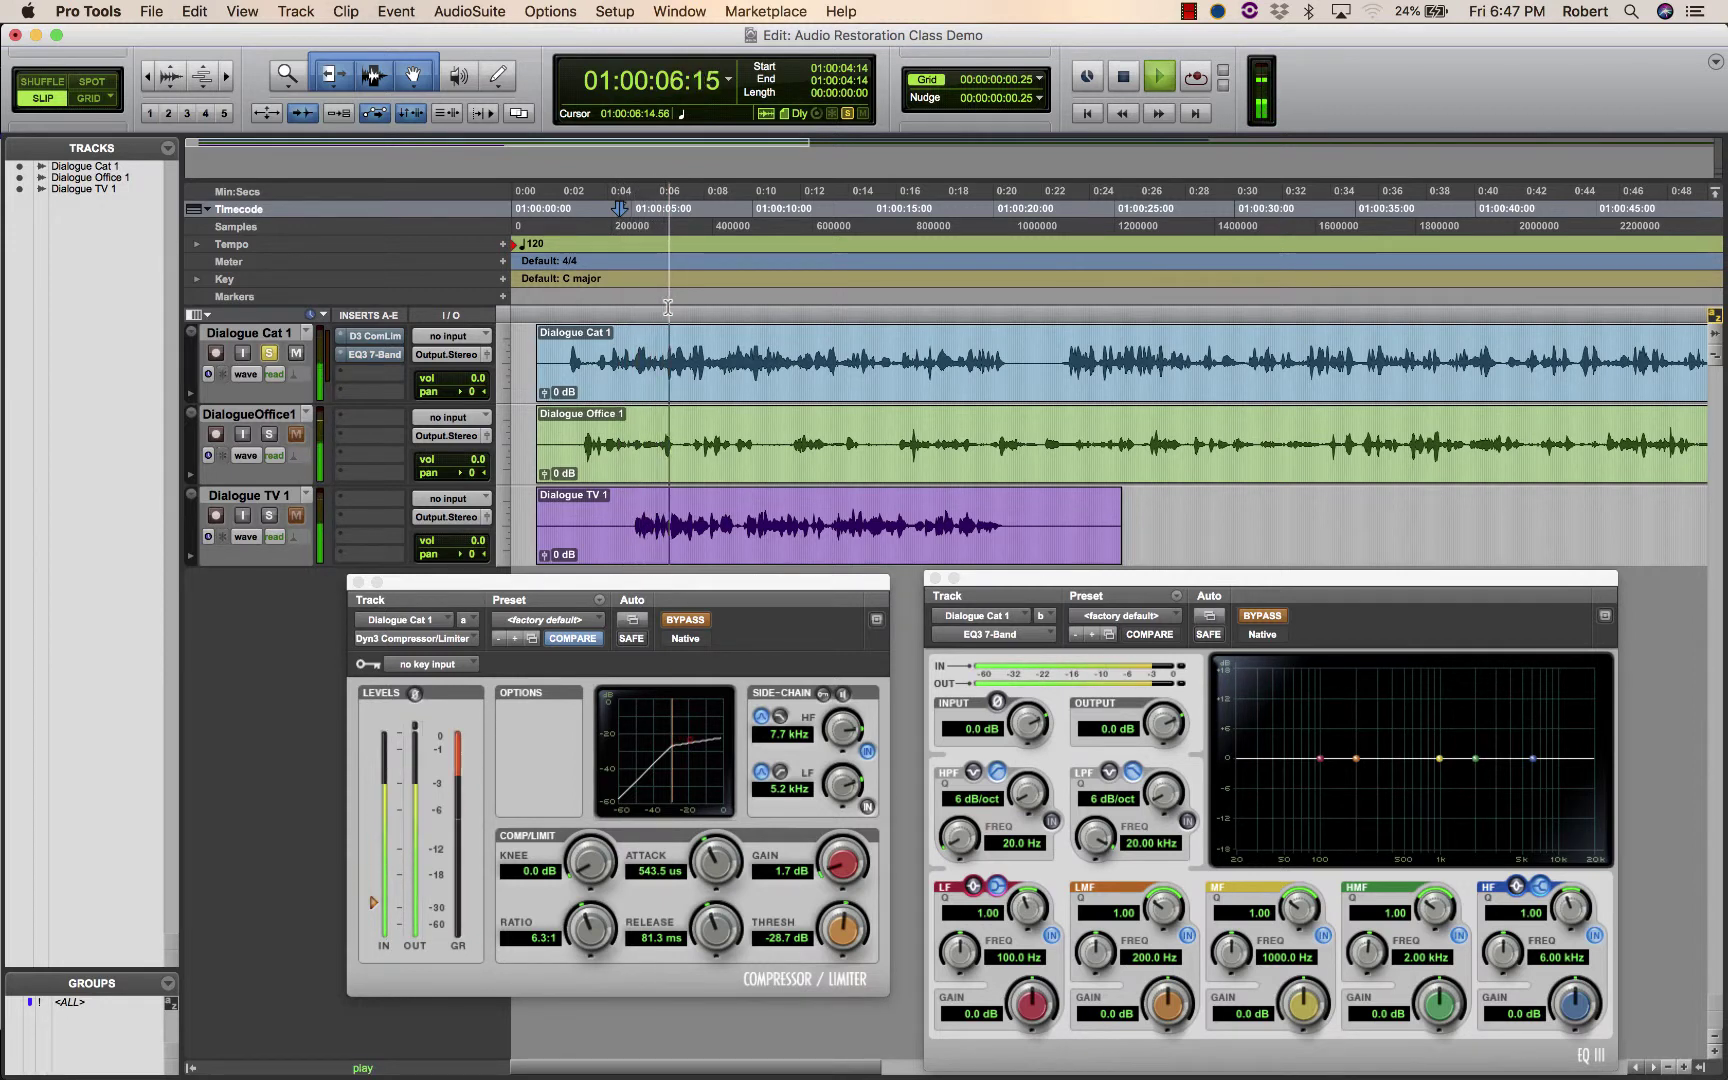
Stop playback and arrange the Compressor/Limiter and EQ3 7-Band plug-in windows side by side below the tracks
{"action": "key", "text": "space"}
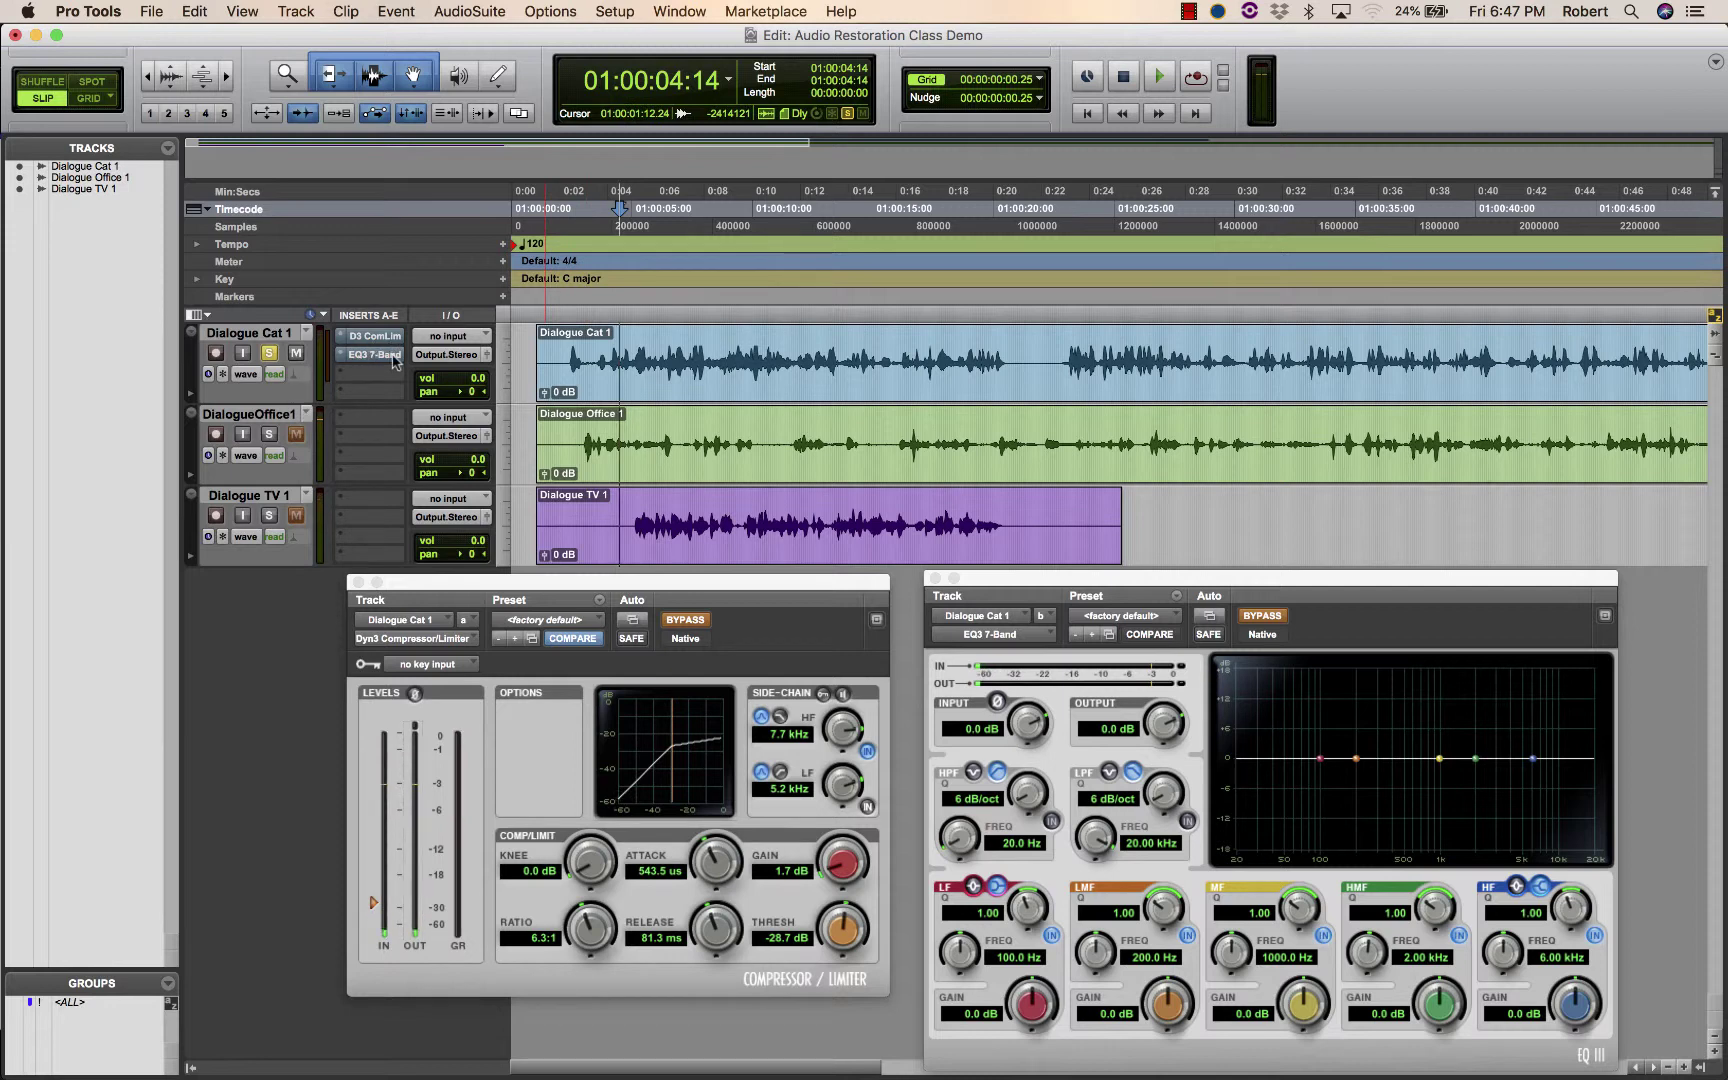
{"action": "left_click_drag", "start_coordinate": [665, 598], "coordinate": [690, 583]}
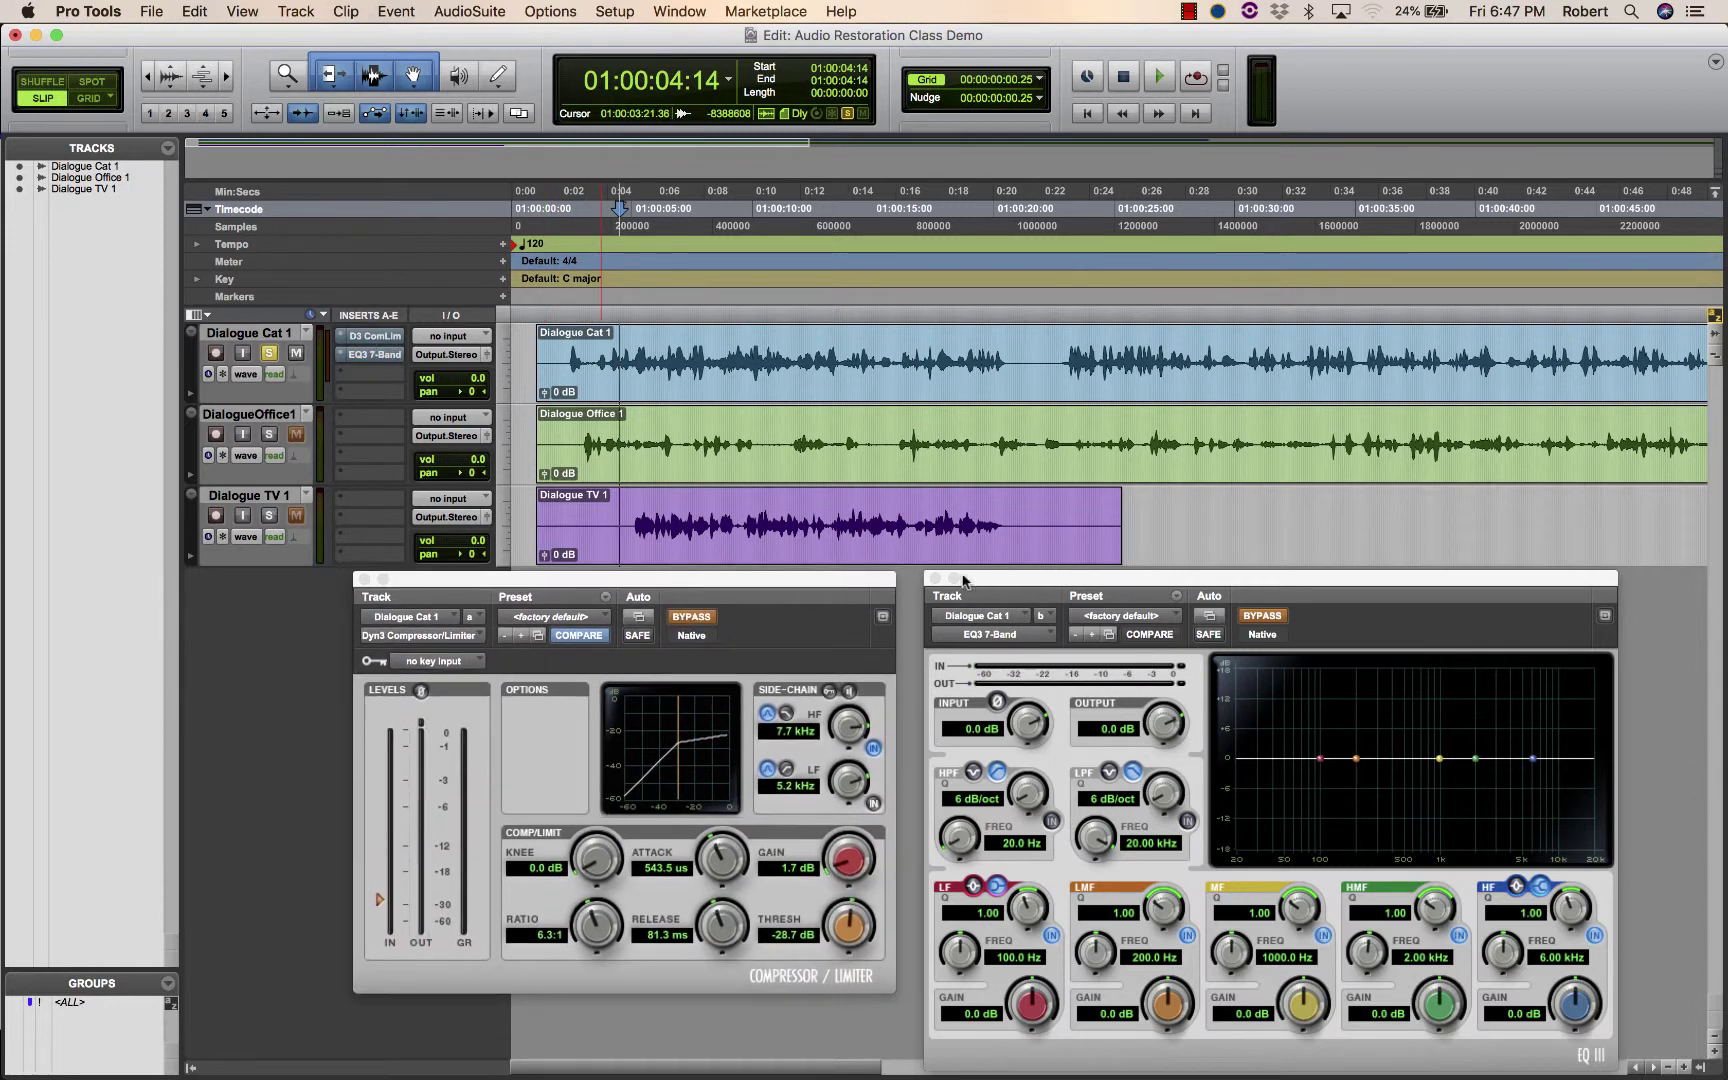
{"action": "left_click_drag", "start_coordinate": [1066, 582], "coordinate": [1030, 585]}
{"action": "left_click_drag", "start_coordinate": [853, 585], "coordinate": [851, 587]}
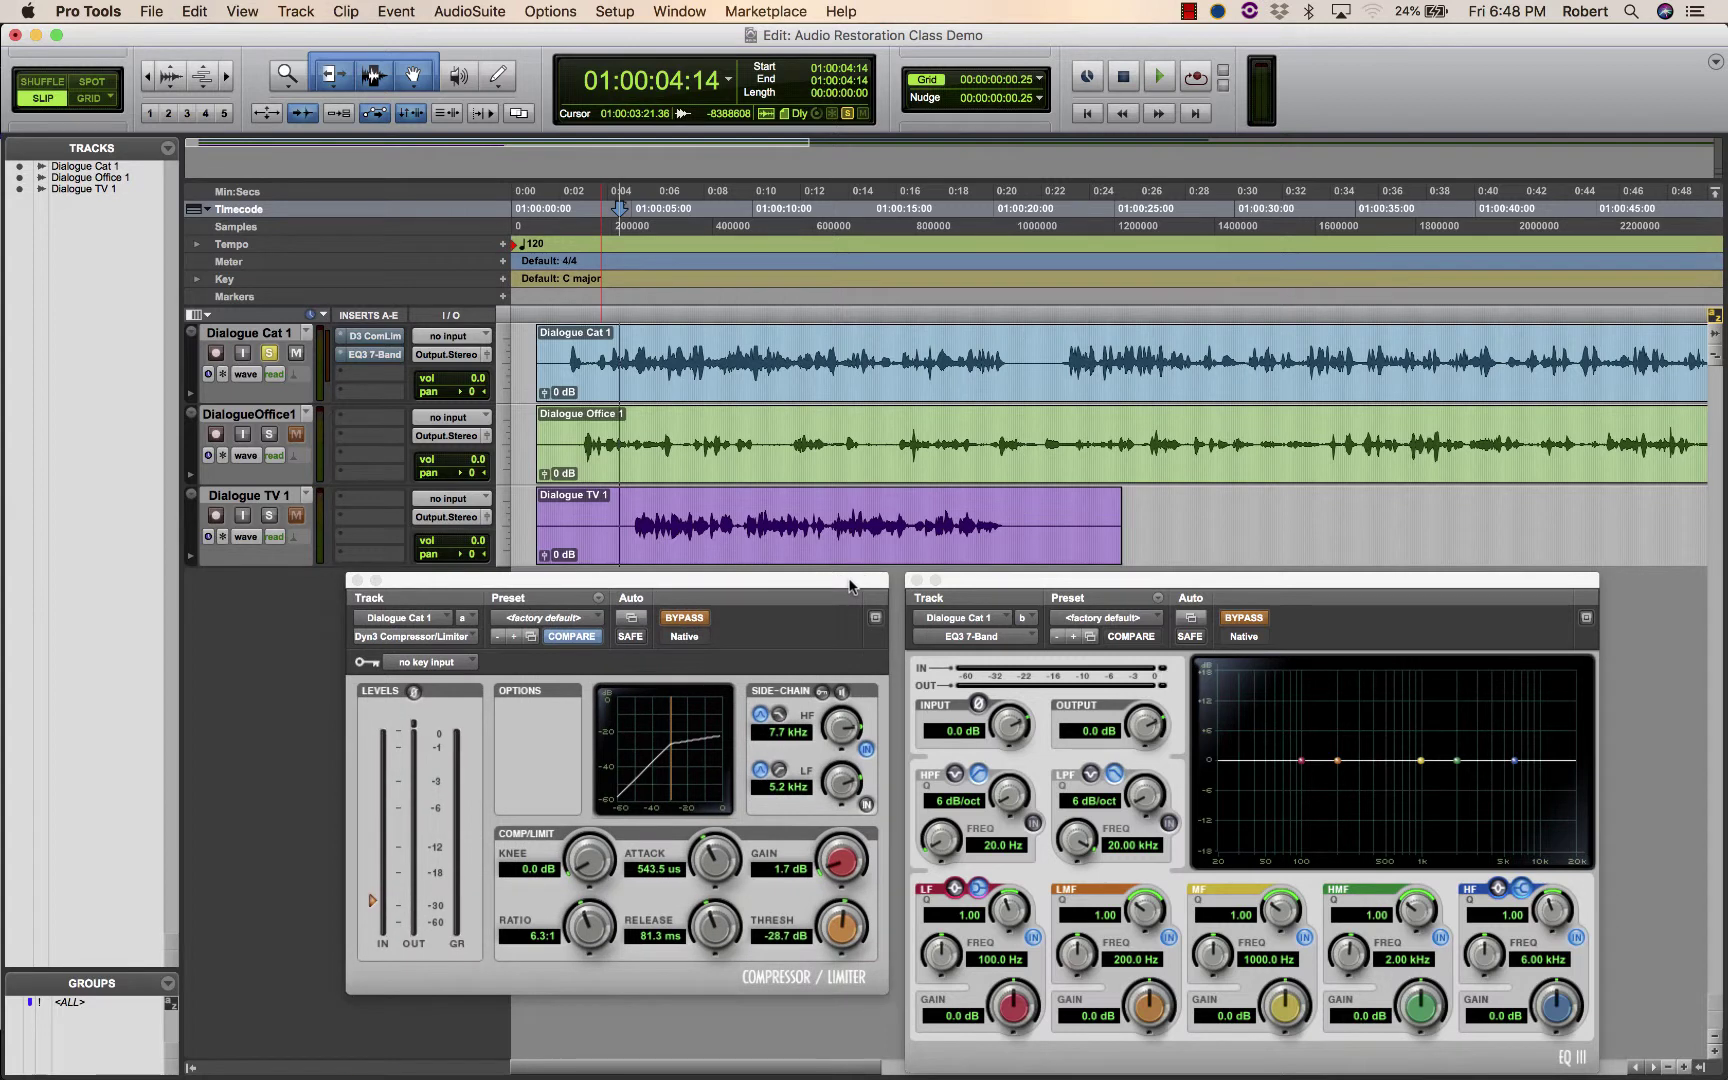
{"action": "left_click_drag", "start_coordinate": [973, 586], "coordinate": [968, 586]}
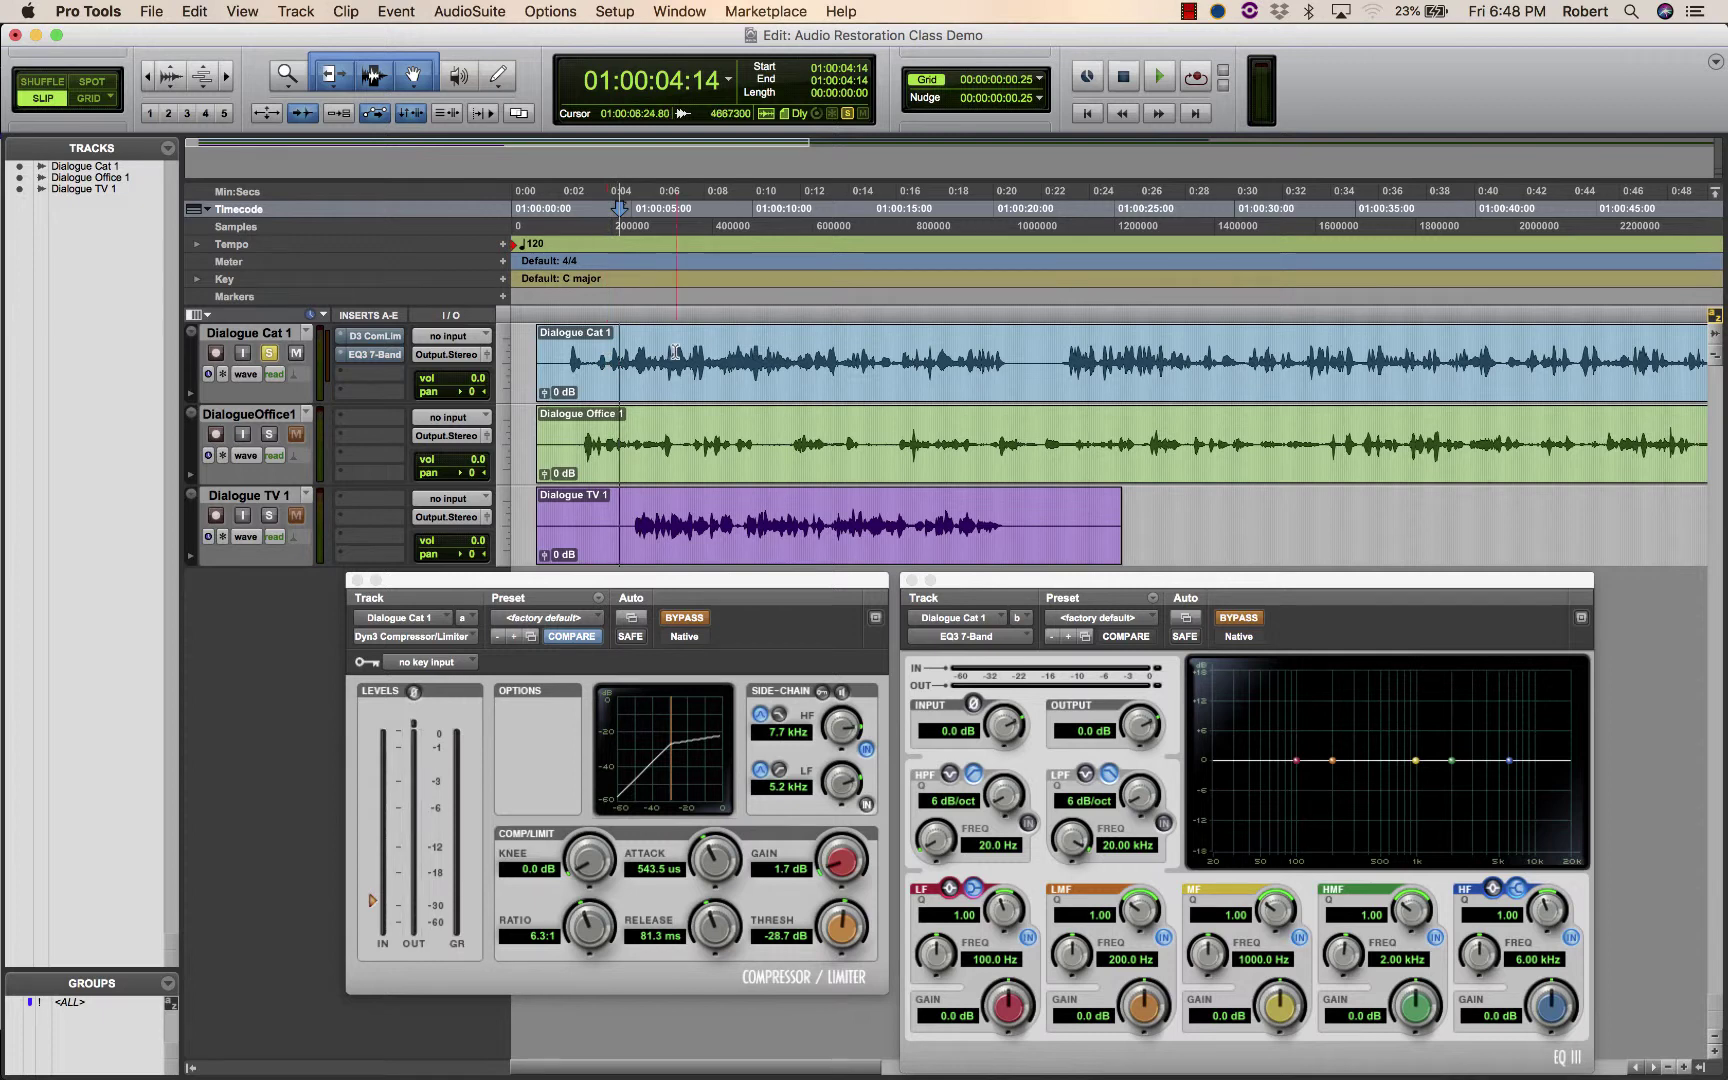
Audition the soloed Dialogue Cat 1 track and set its playback start to 01:00:05:25
{"action": "key", "text": "space"}
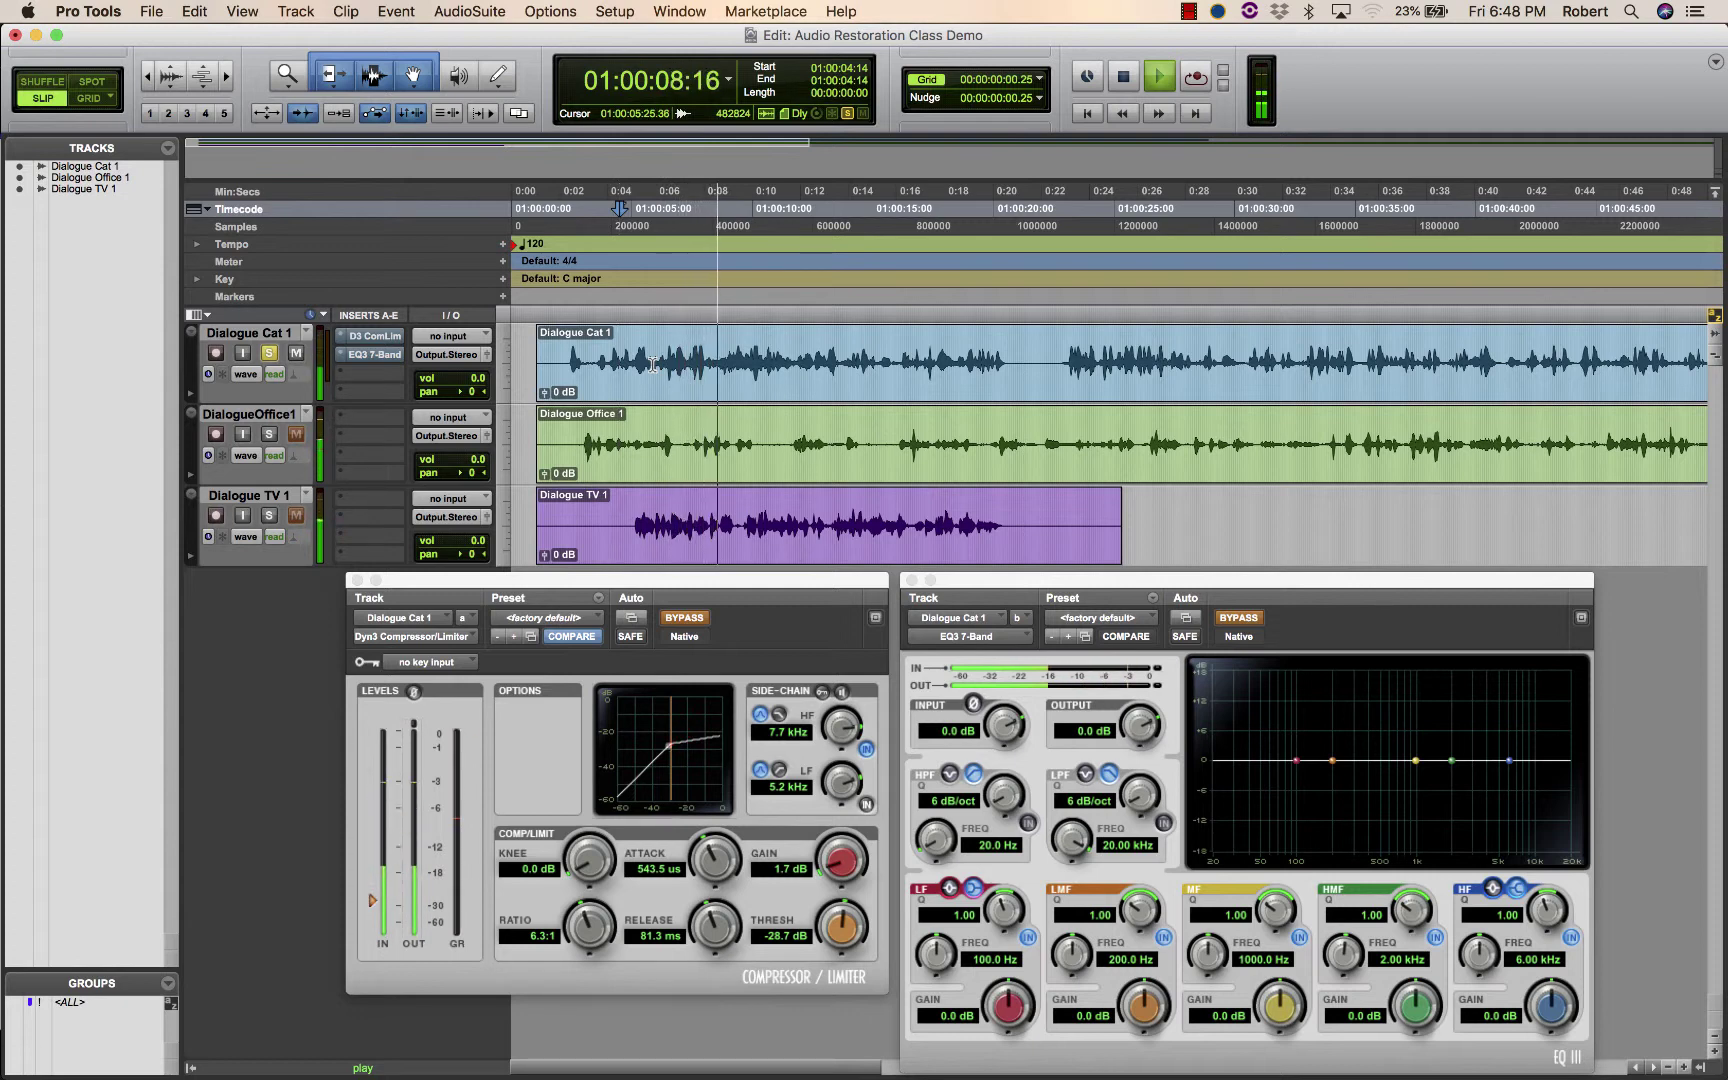
{"action": "key", "text": "space"}
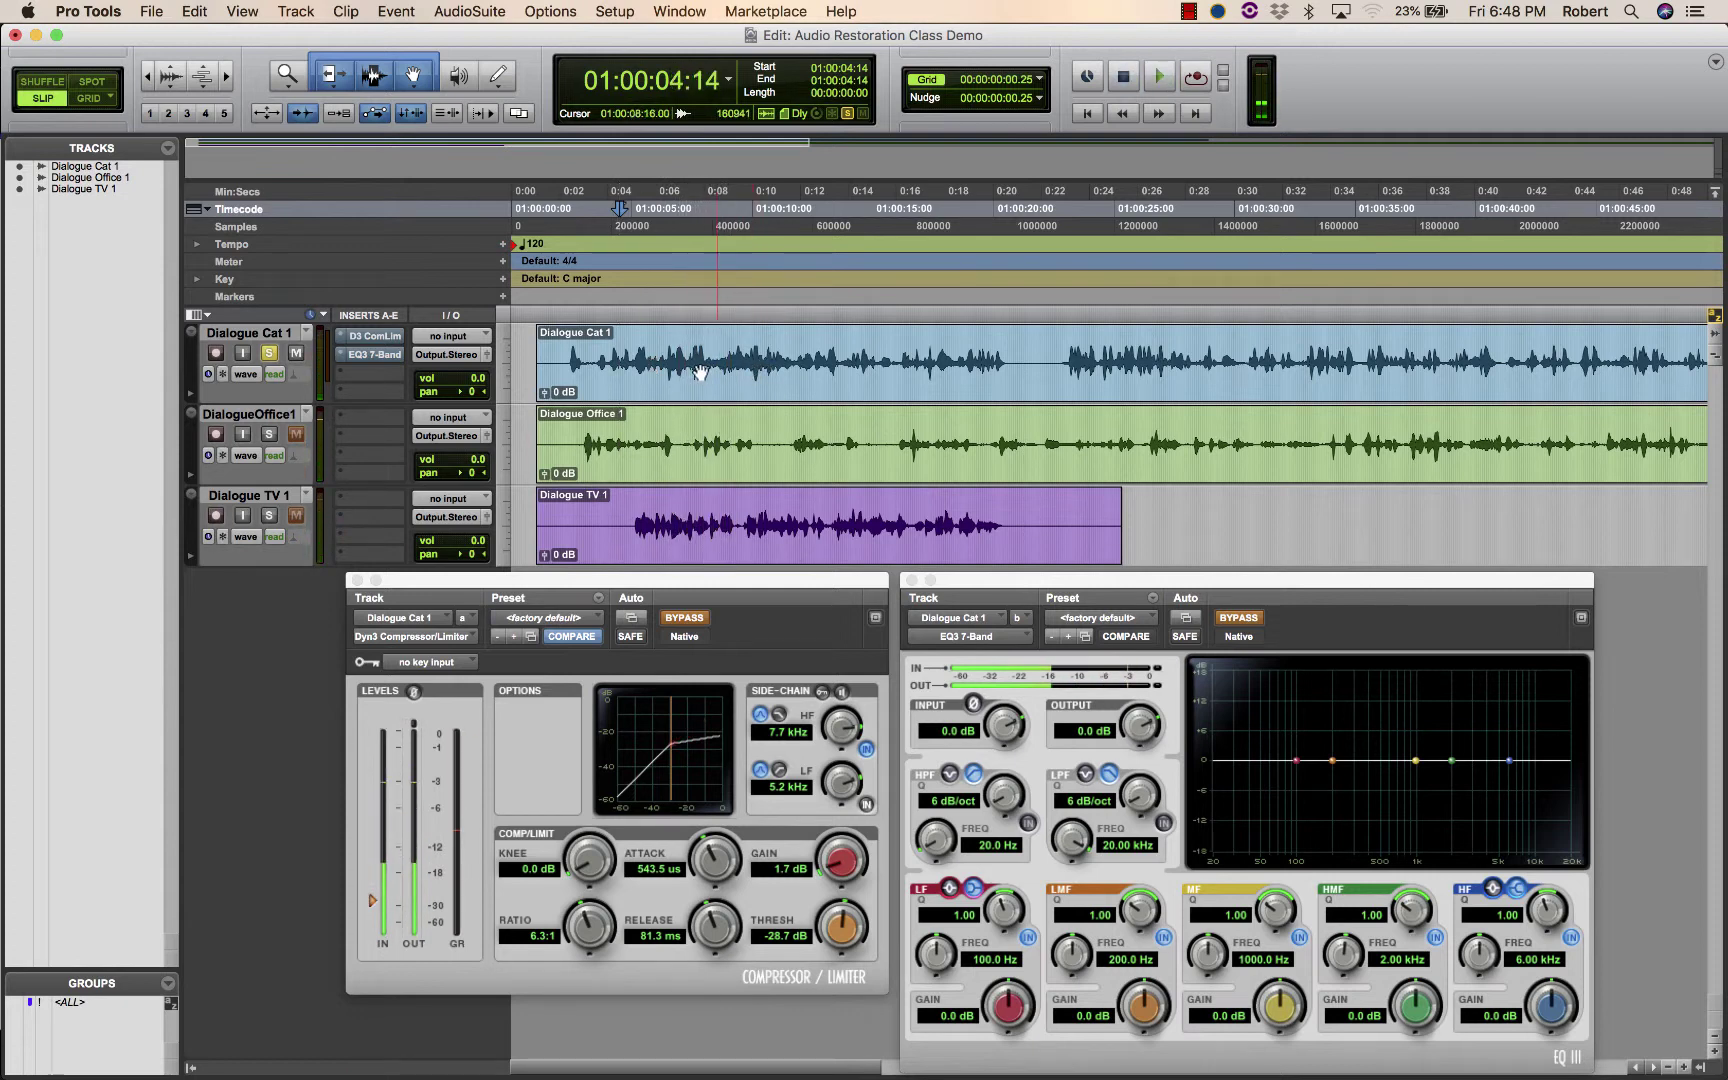
{"action": "left_click", "coordinate": [651, 352]}
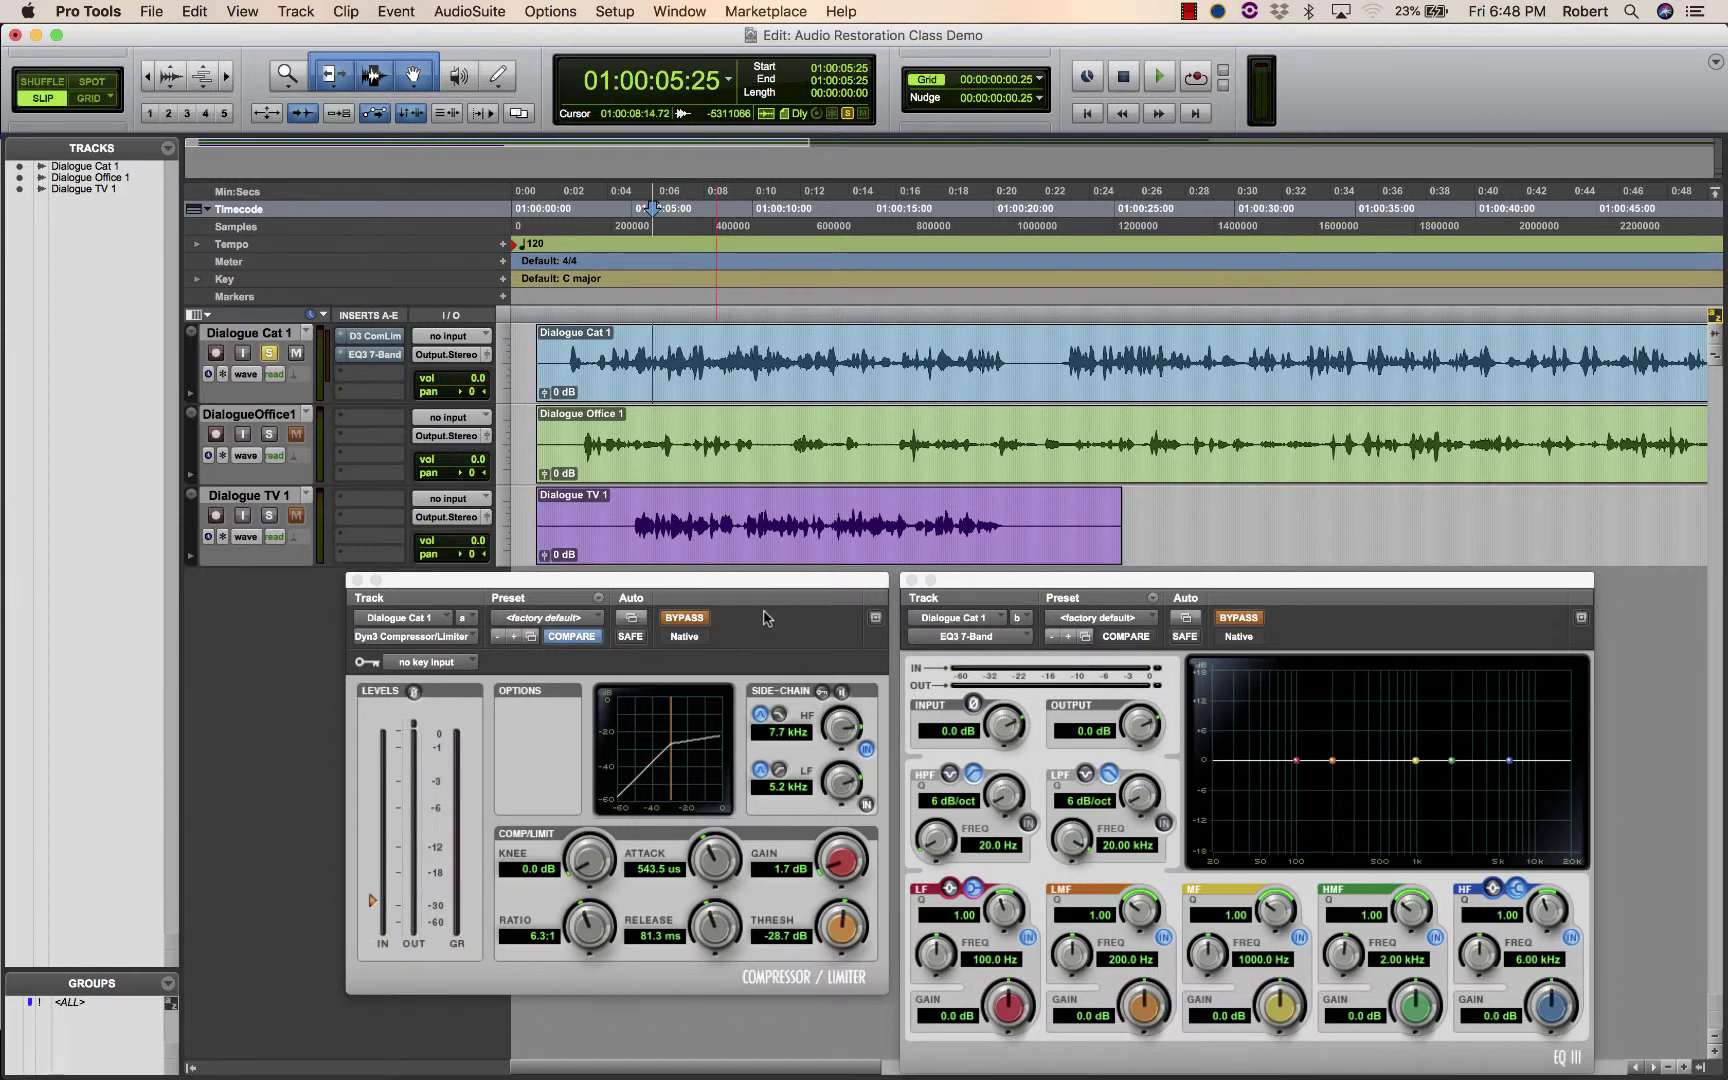
Take the Compressor/Limiter out of bypass, enable side-chain listening and audition the HF side-chain filter at 7.7 kHz
{"action": "left_click_drag", "start_coordinate": [763, 584], "coordinate": [763, 583]}
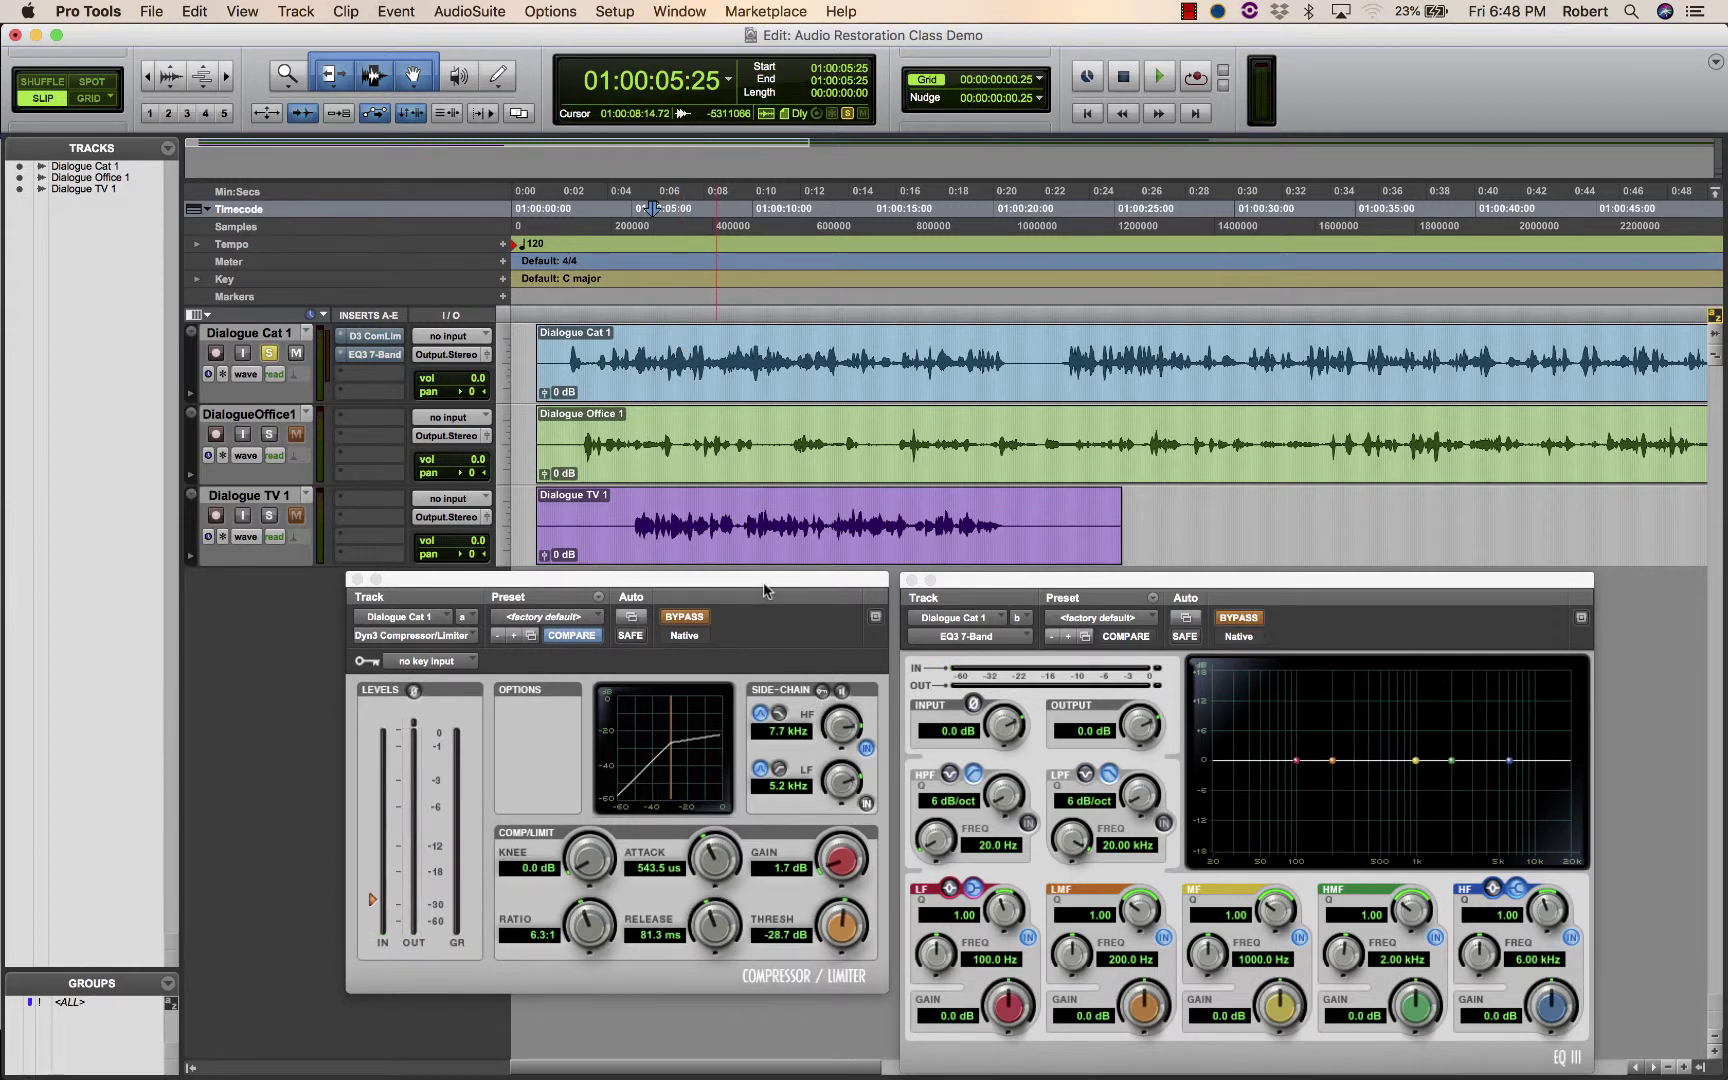
{"action": "left_click", "coordinate": [702, 617]}
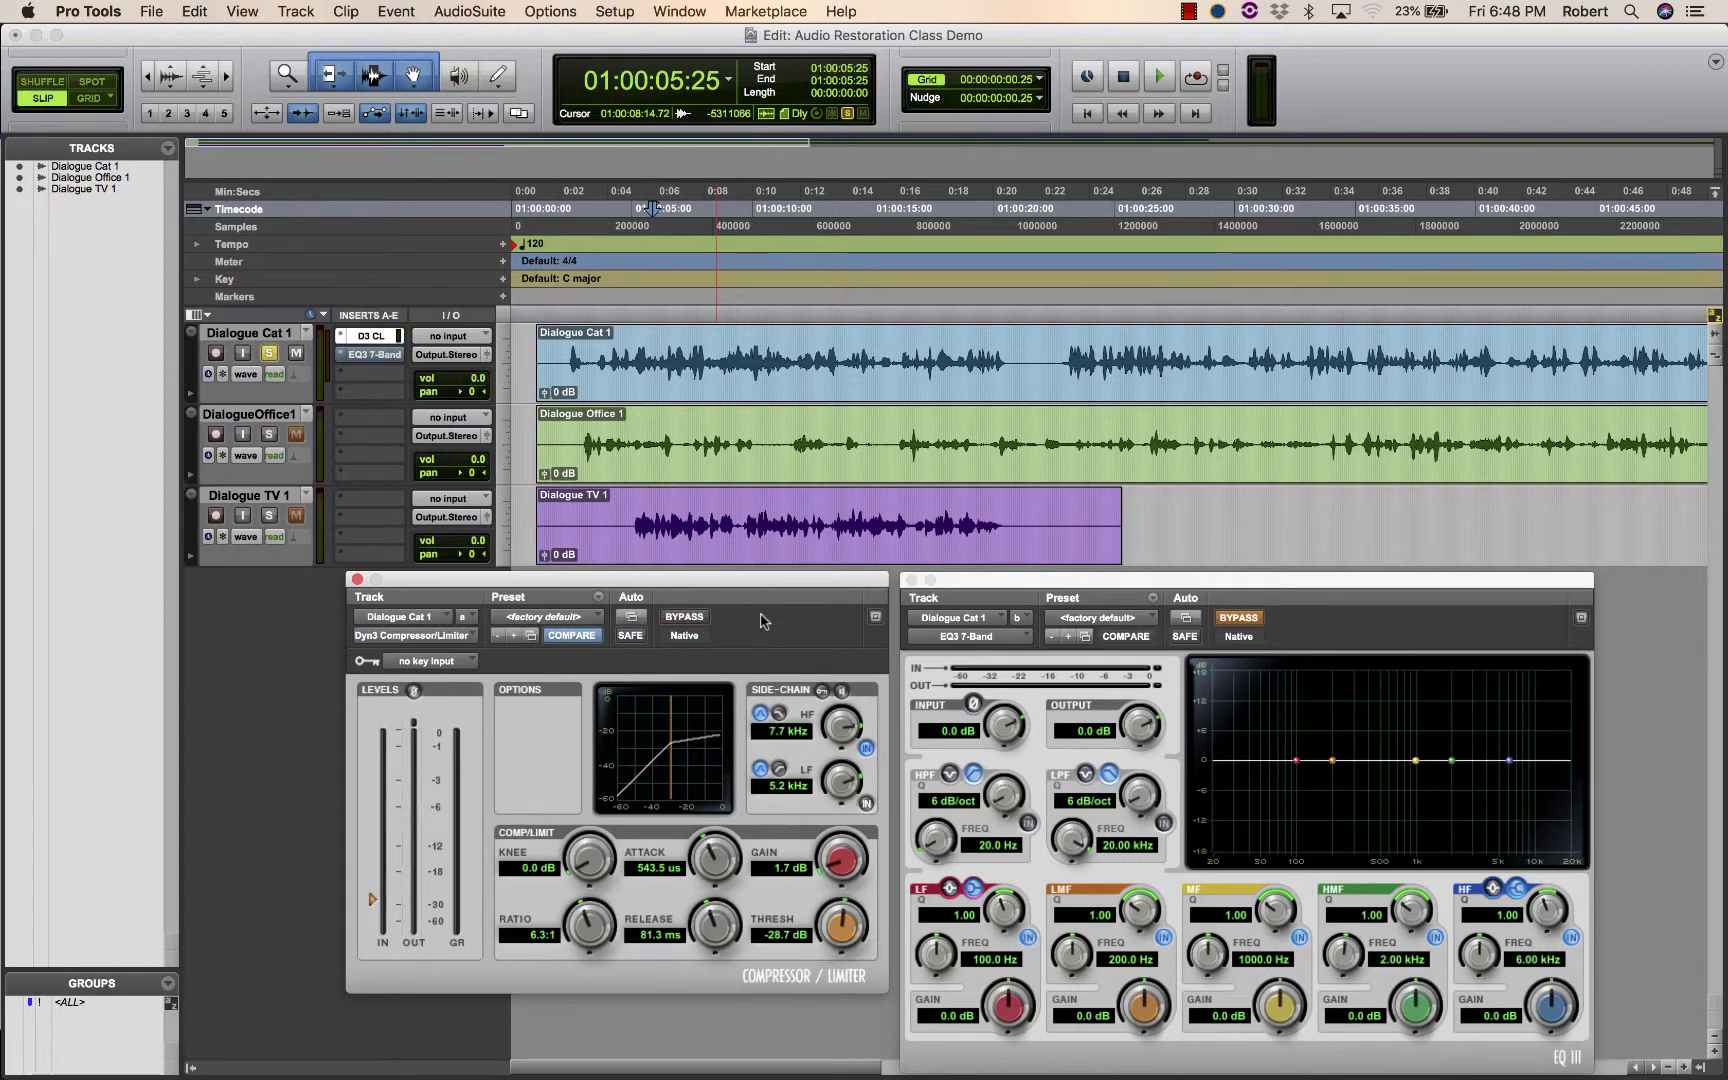
{"action": "left_click", "coordinate": [868, 804]}
{"action": "left_click", "coordinate": [866, 803]}
{"action": "left_click", "coordinate": [866, 748]}
{"action": "left_click", "coordinate": [841, 690]}
{"action": "key", "text": "space"}
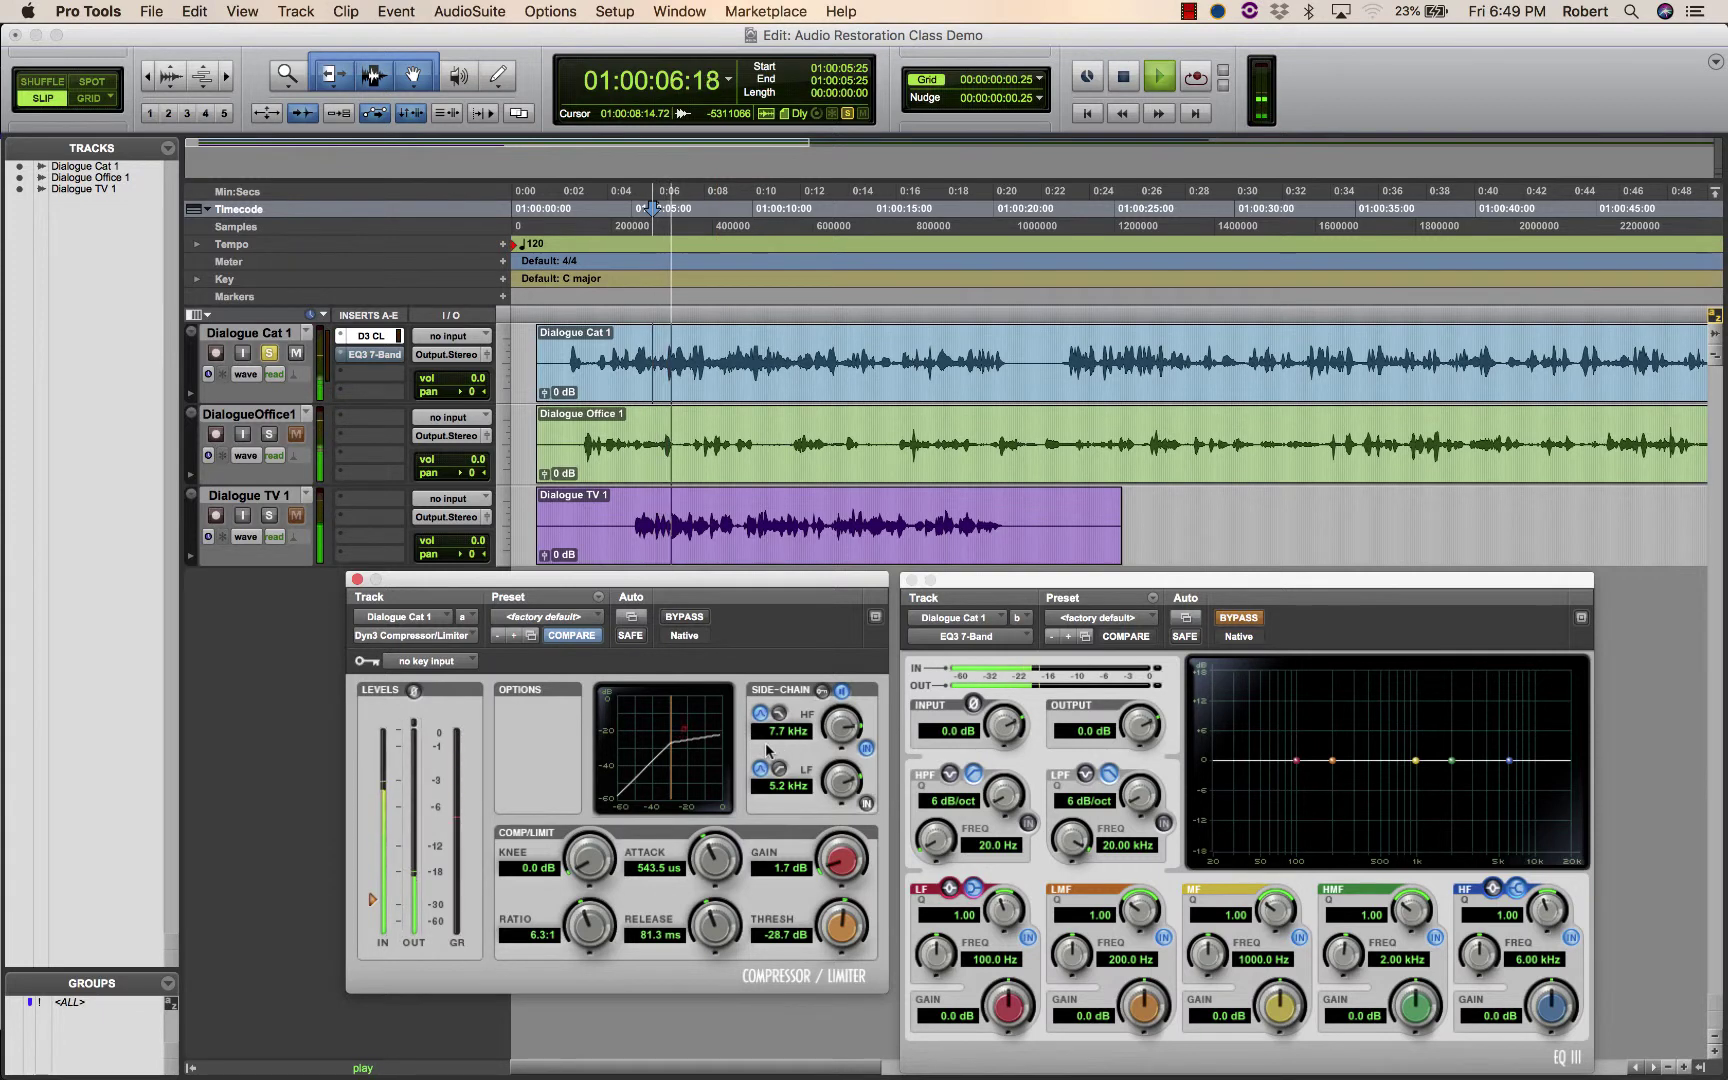
{"action": "key", "text": "space"}
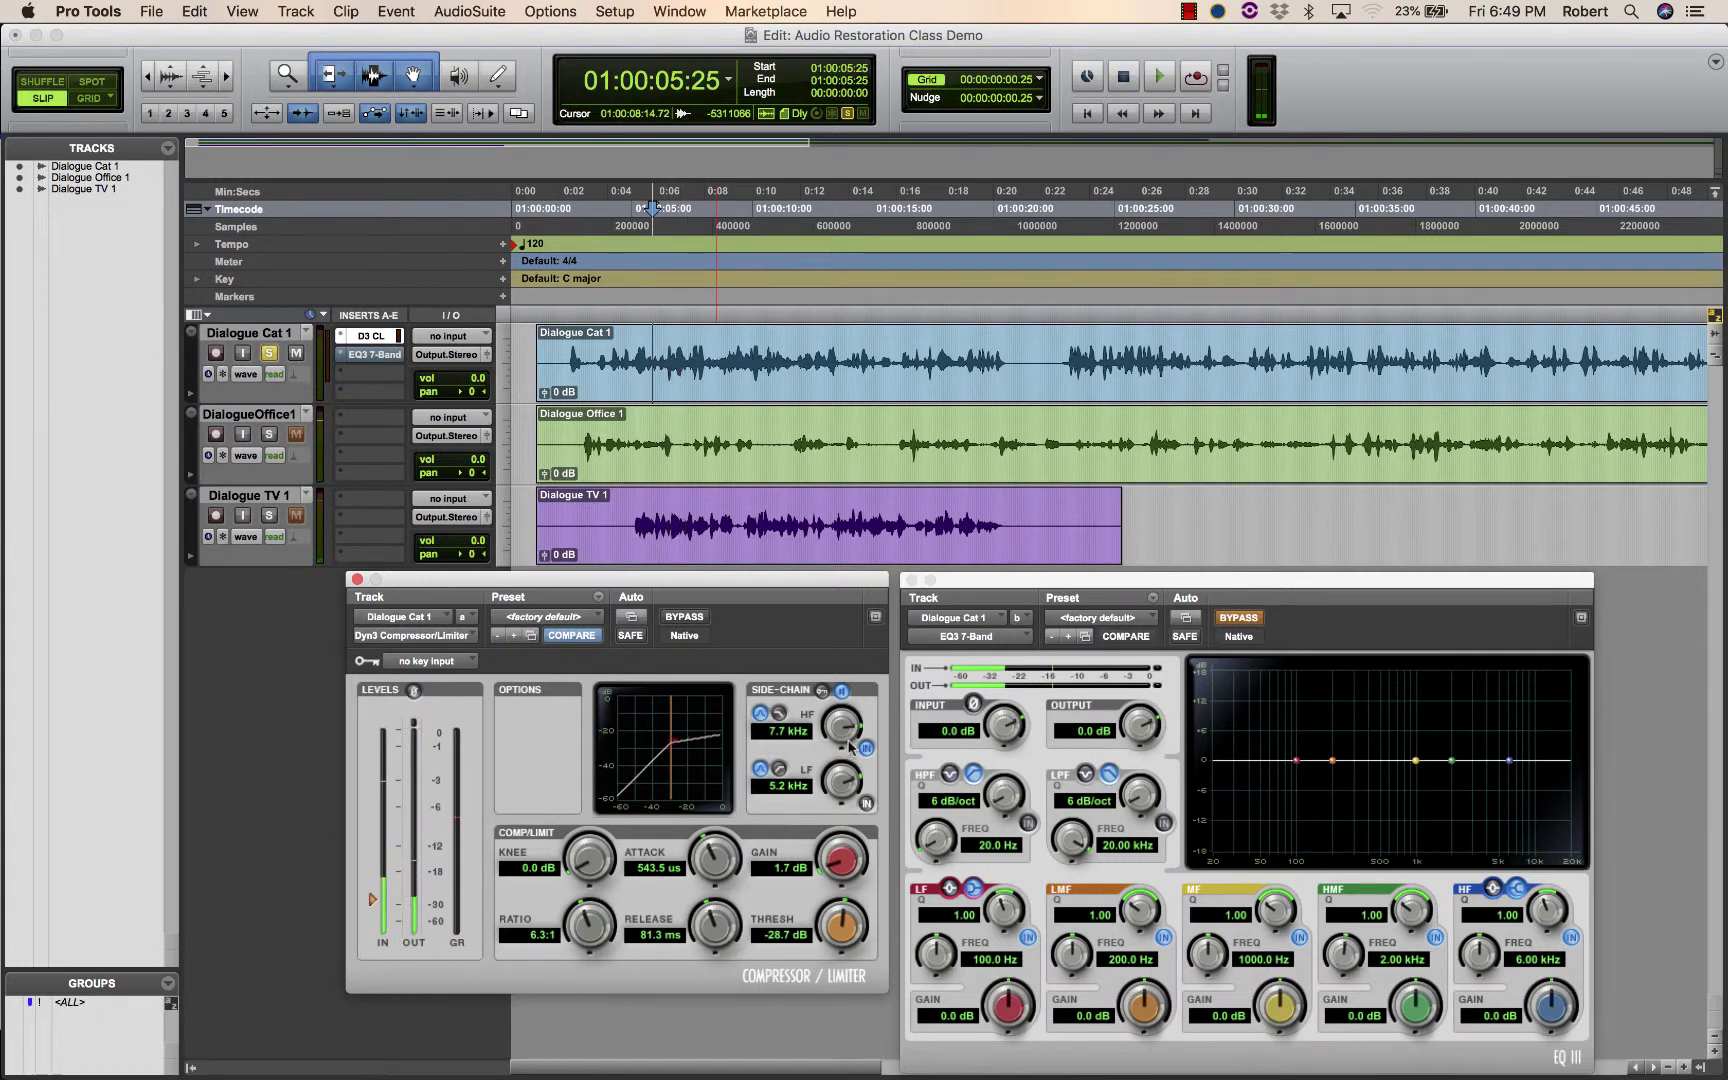
Switch the compressor's side-chain from the HF to the LF filter, set it to 738.8 Hz and start playback
{"action": "left_click", "coordinate": [866, 804]}
{"action": "mouse_move", "coordinate": [828, 782]}
{"action": "left_mouse_down"}
{"action": "mouse_move", "coordinate": [832, 840]}
{"action": "mouse_move", "coordinate": [830, 758]}
{"action": "left_mouse_up"}
{"action": "key", "text": "space"}
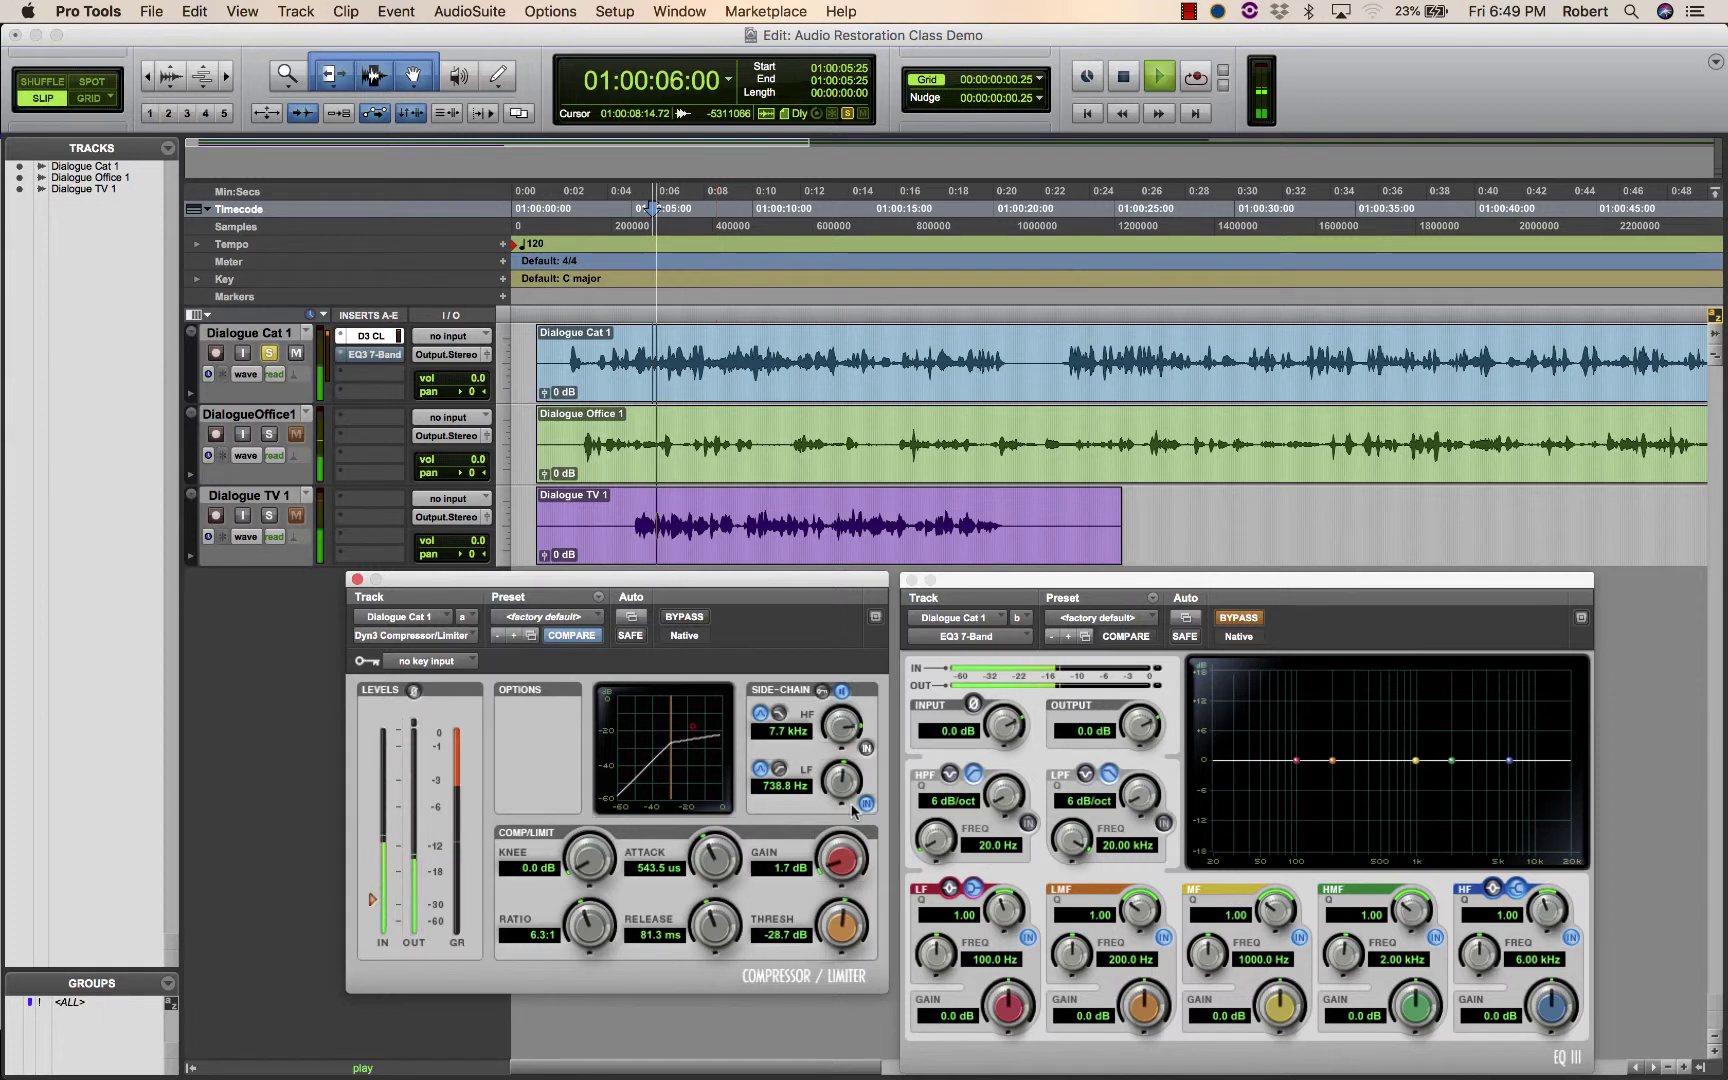
Raise the LF side-chain frequency to 1.2 kHz and audition the filtered dialogue
{"action": "key", "text": "space"}
{"action": "left_click_drag", "start_coordinate": [838, 787], "coordinate": [838, 780]}
{"action": "key", "text": "space"}
{"action": "key", "text": "space"}
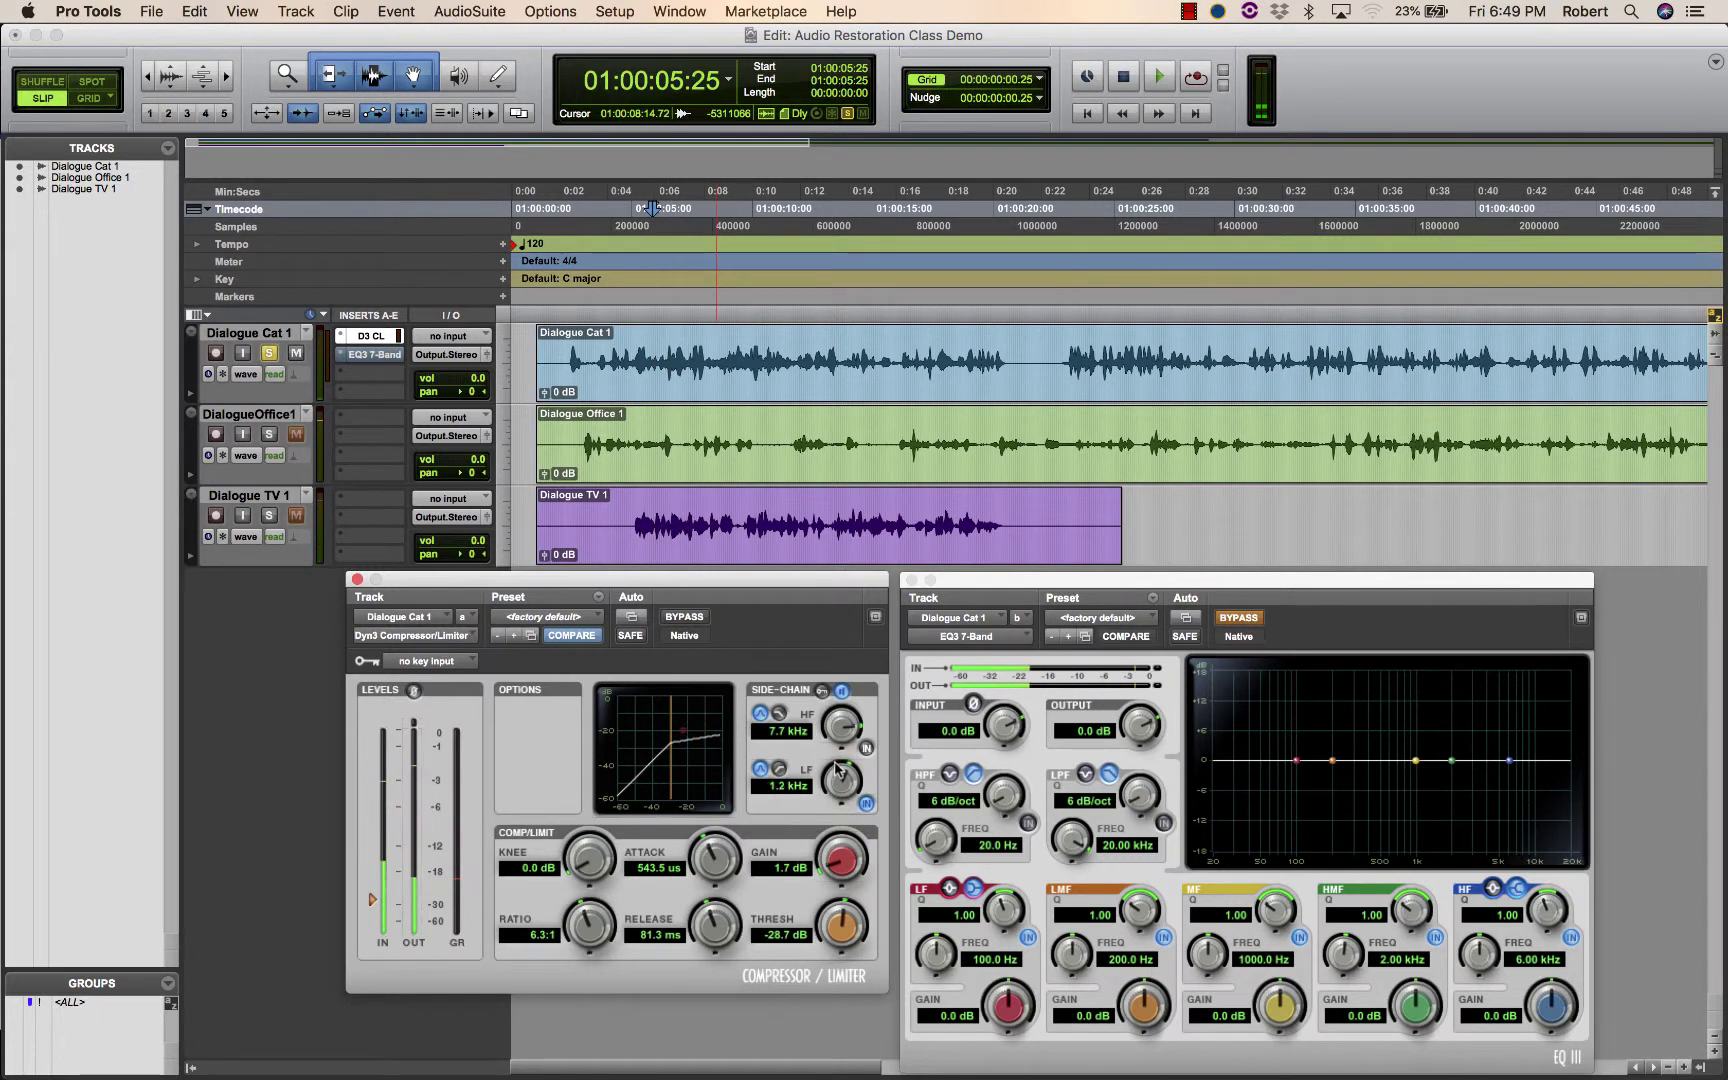
{"action": "key", "text": "space"}
{"action": "key", "text": "space"}
Lower the LF side-chain frequency to 488.1 Hz and audition the same section
{"action": "left_click_drag", "start_coordinate": [838, 785], "coordinate": [840, 800]}
{"action": "key", "text": "space"}
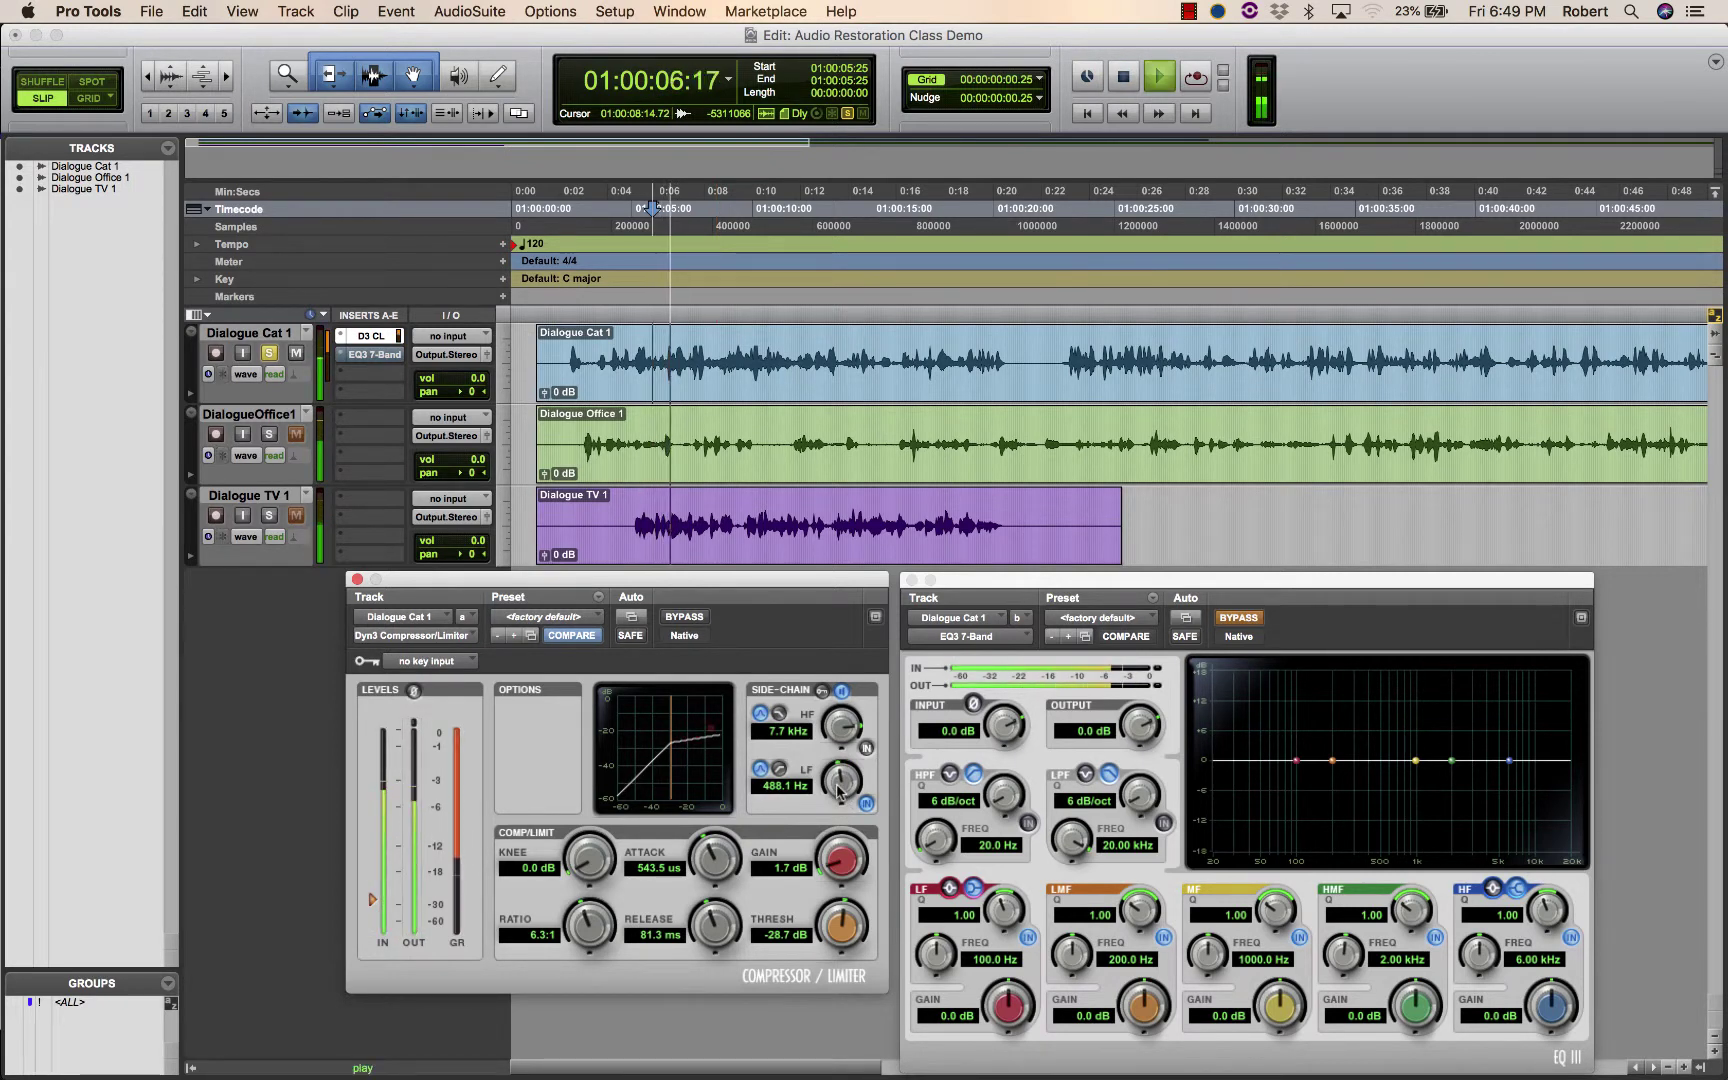
{"action": "key", "text": "space"}
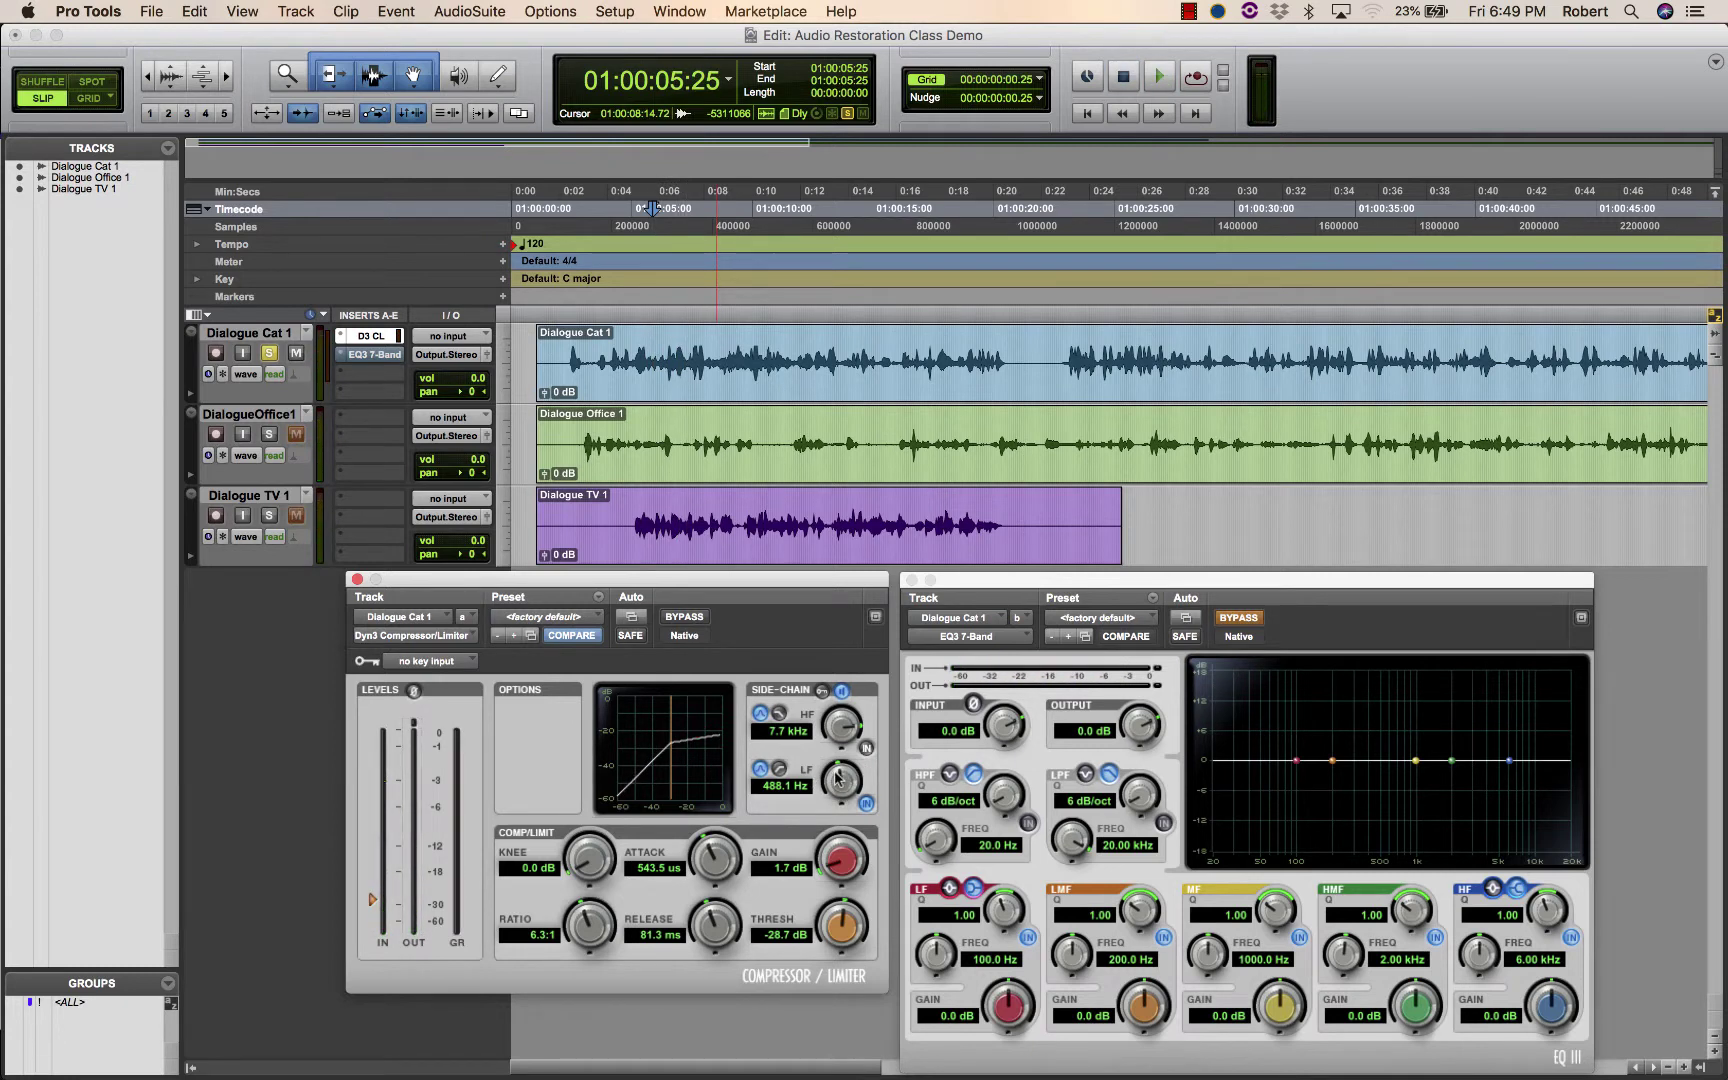
Fine-tune the LF side-chain frequency down to 271.4 Hz while repeatedly auditioning the dialogue
{"action": "left_click_drag", "start_coordinate": [838, 778], "coordinate": [853, 780]}
{"action": "key", "text": "space"}
{"action": "key", "text": "space"}
{"action": "key", "text": "space"}
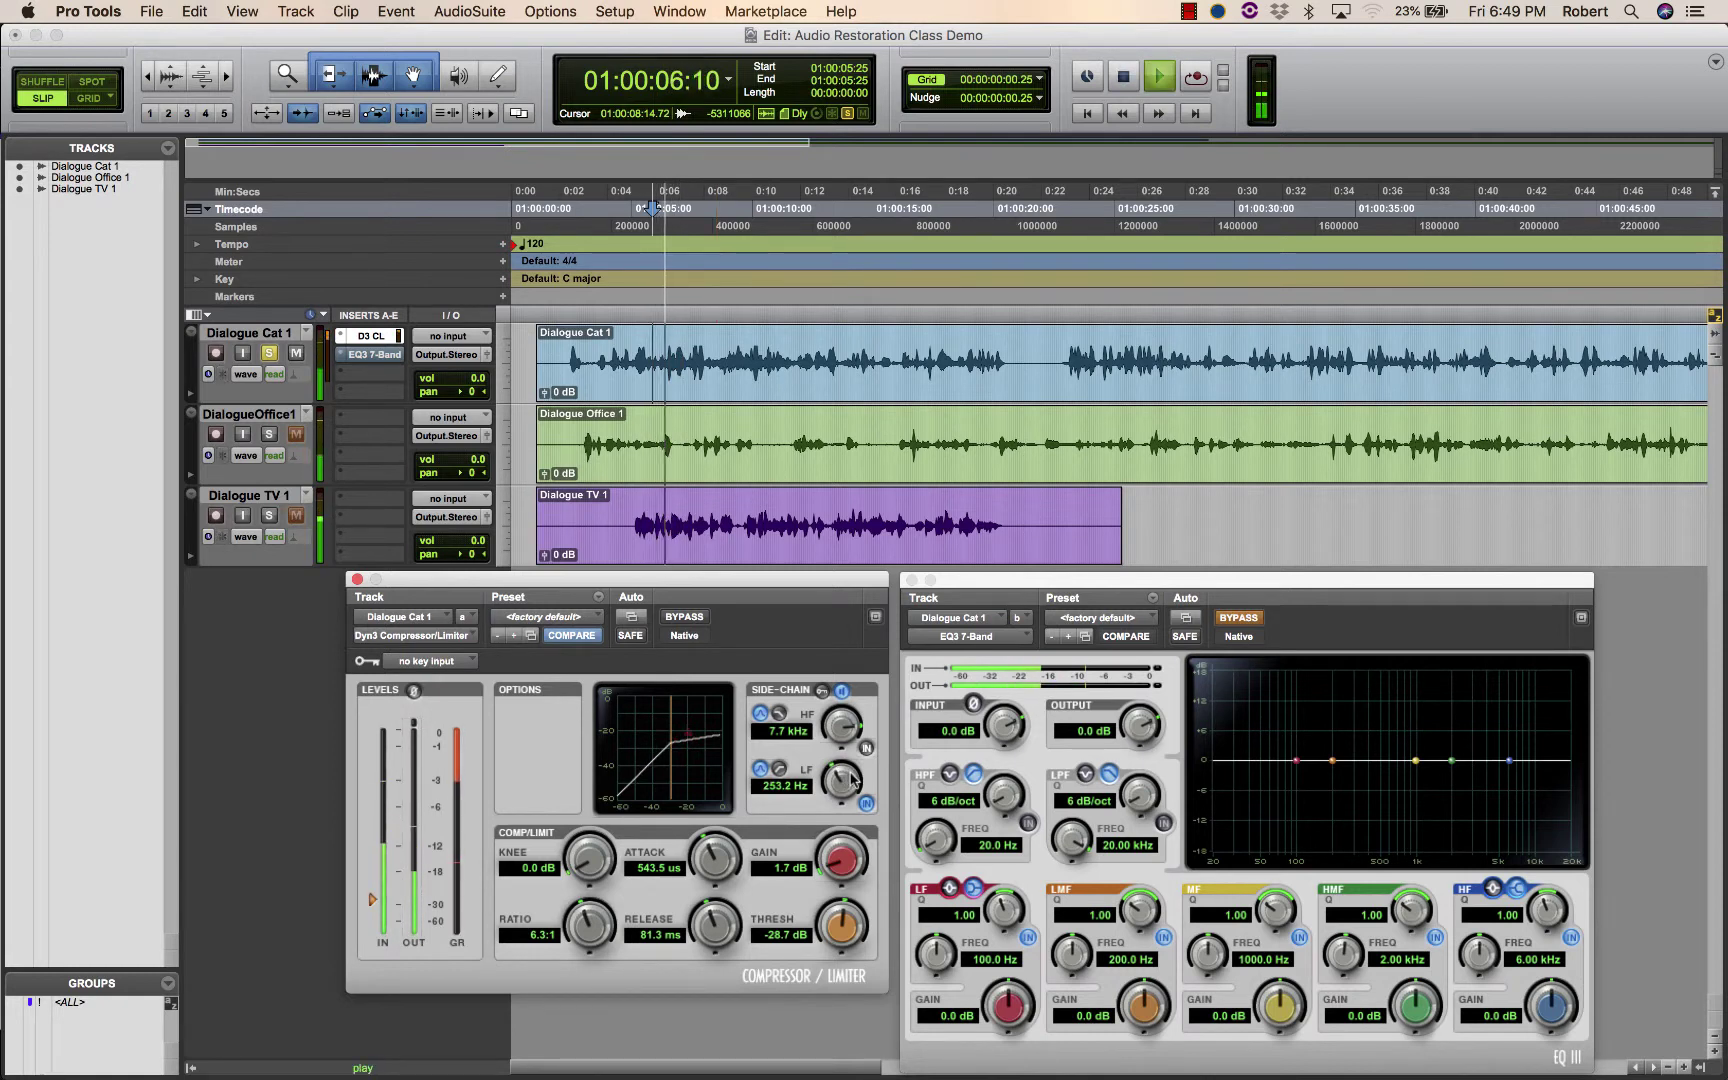
{"action": "key", "text": "space"}
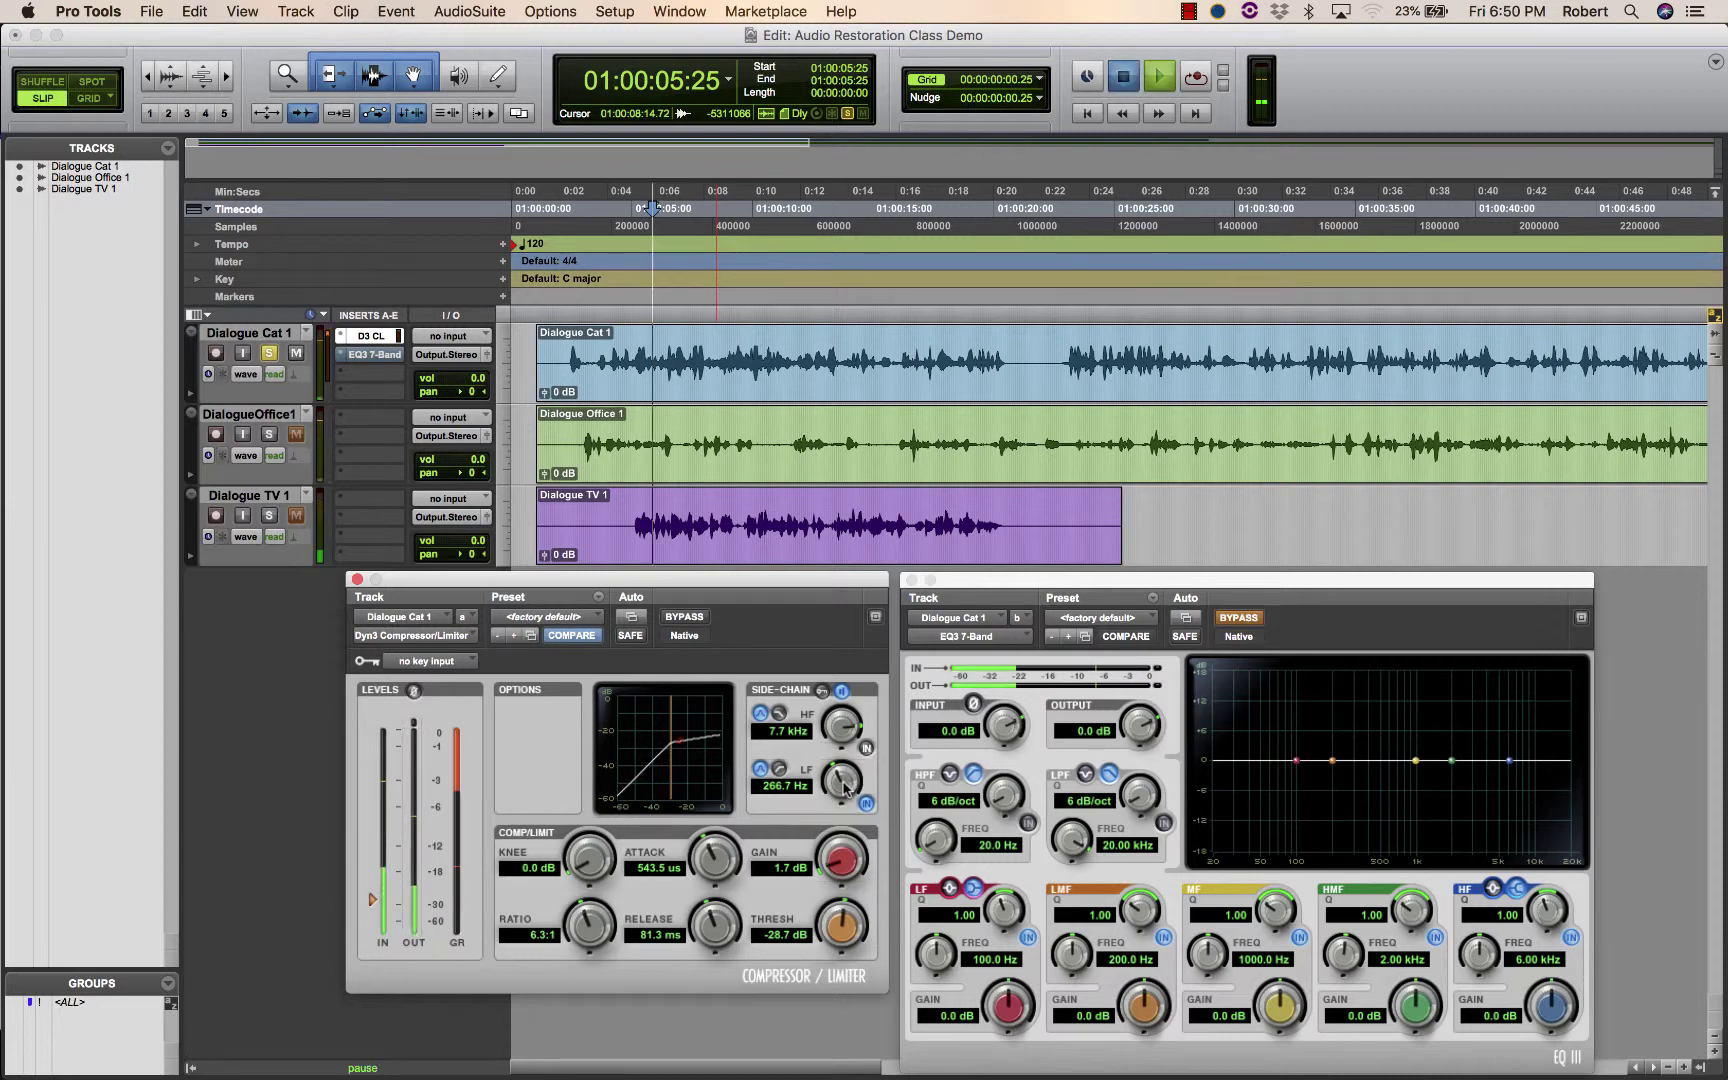
{"action": "key", "text": "space"}
{"action": "key", "text": "space"}
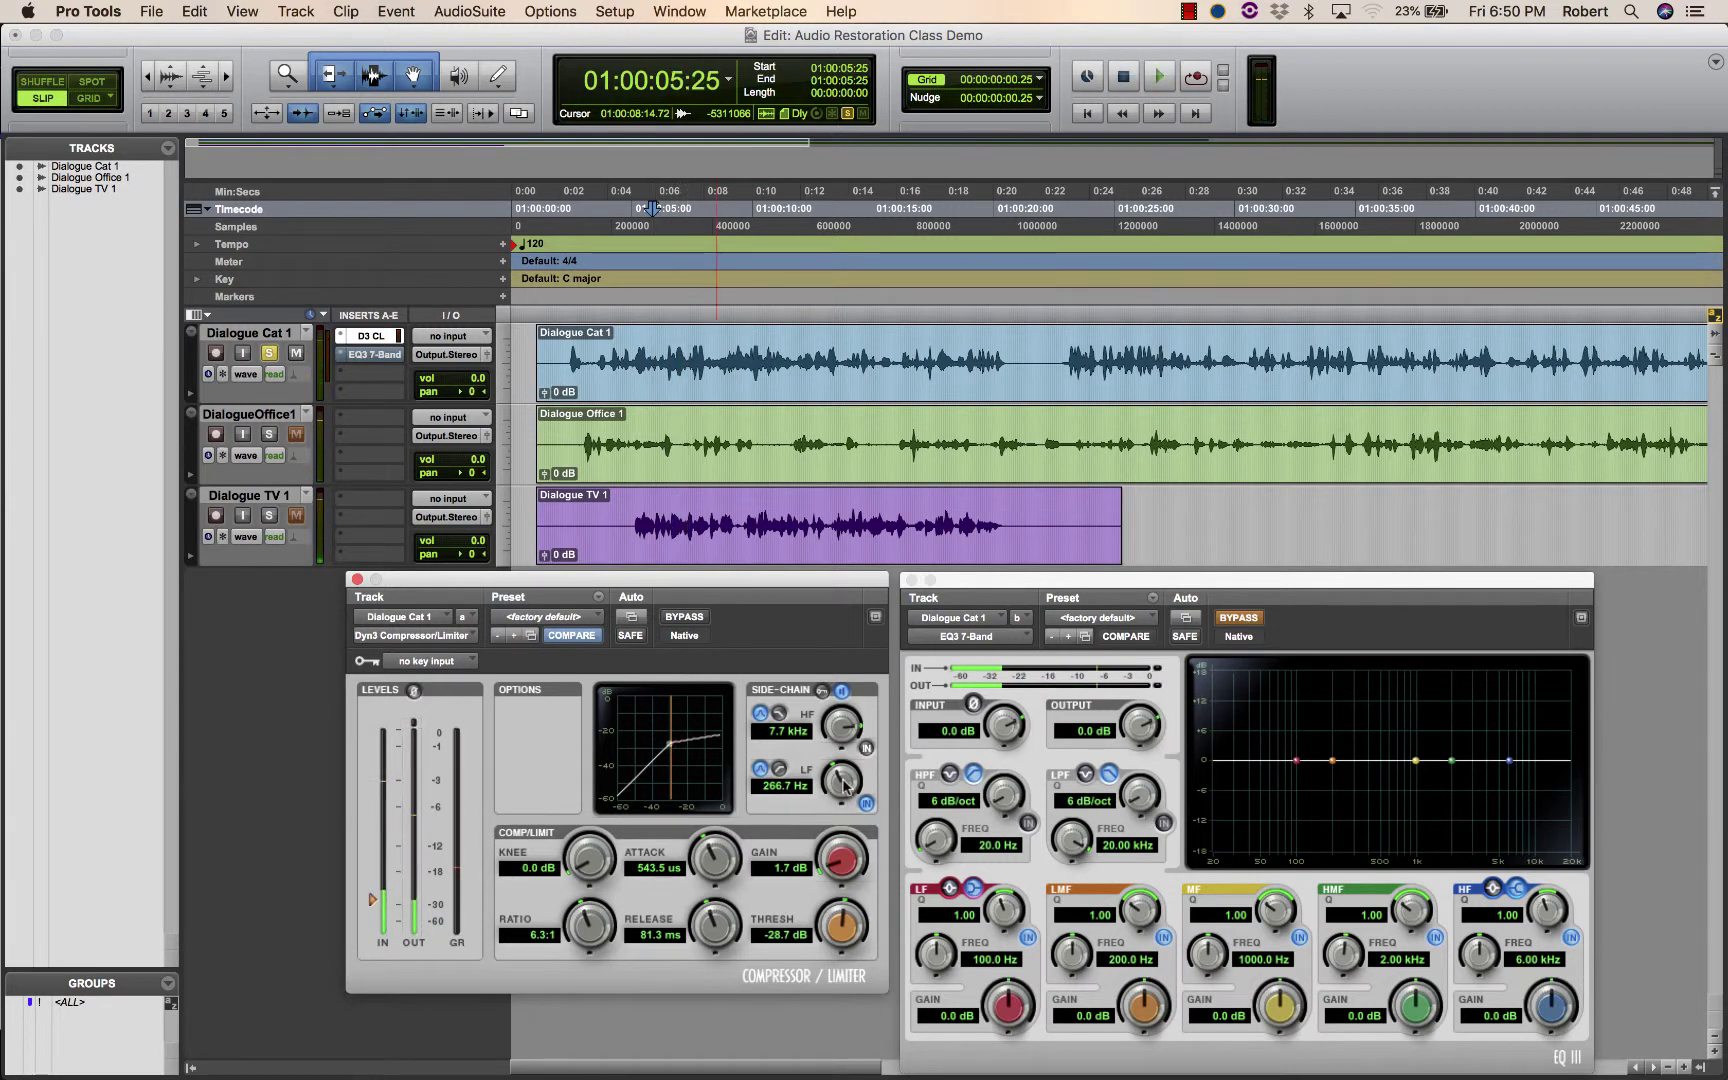
{"action": "left_click_drag", "start_coordinate": [846, 787], "coordinate": [849, 785]}
Switch the side-chain back to the HF filter and audition it at 5.5 kHz and 5.9 kHz
{"action": "left_click", "coordinate": [866, 804]}
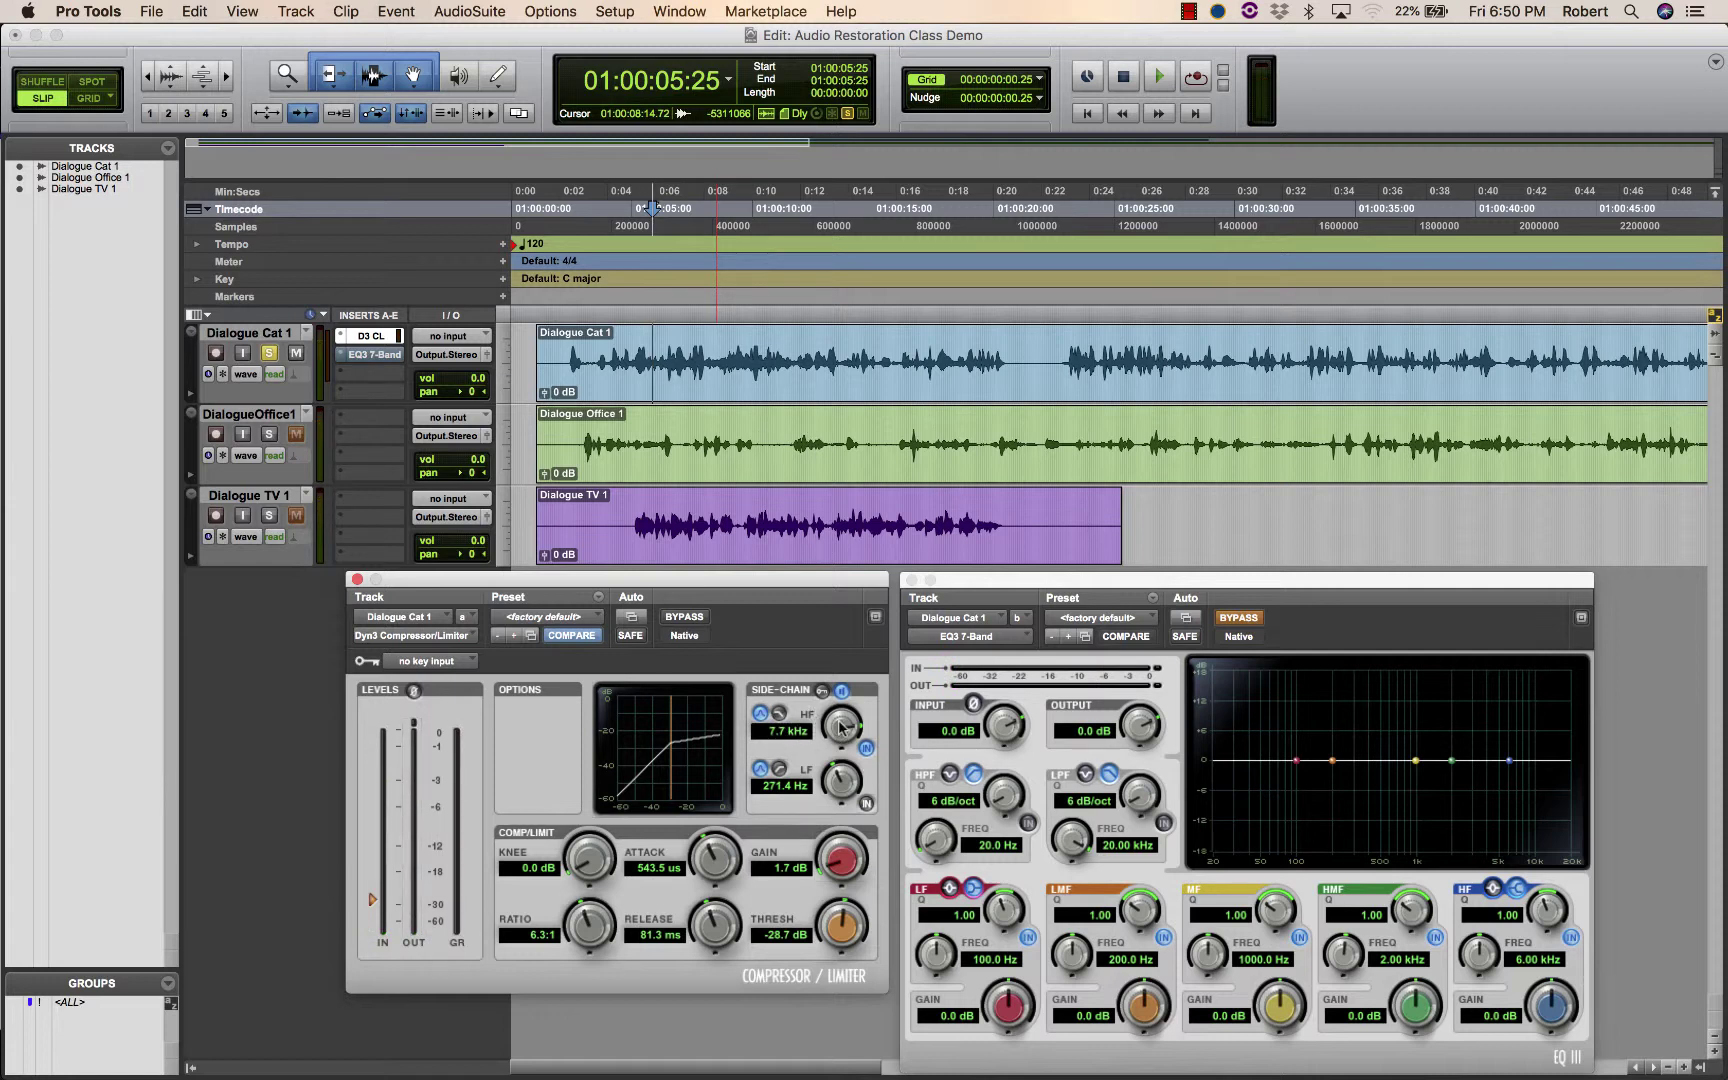
{"action": "key", "text": "space"}
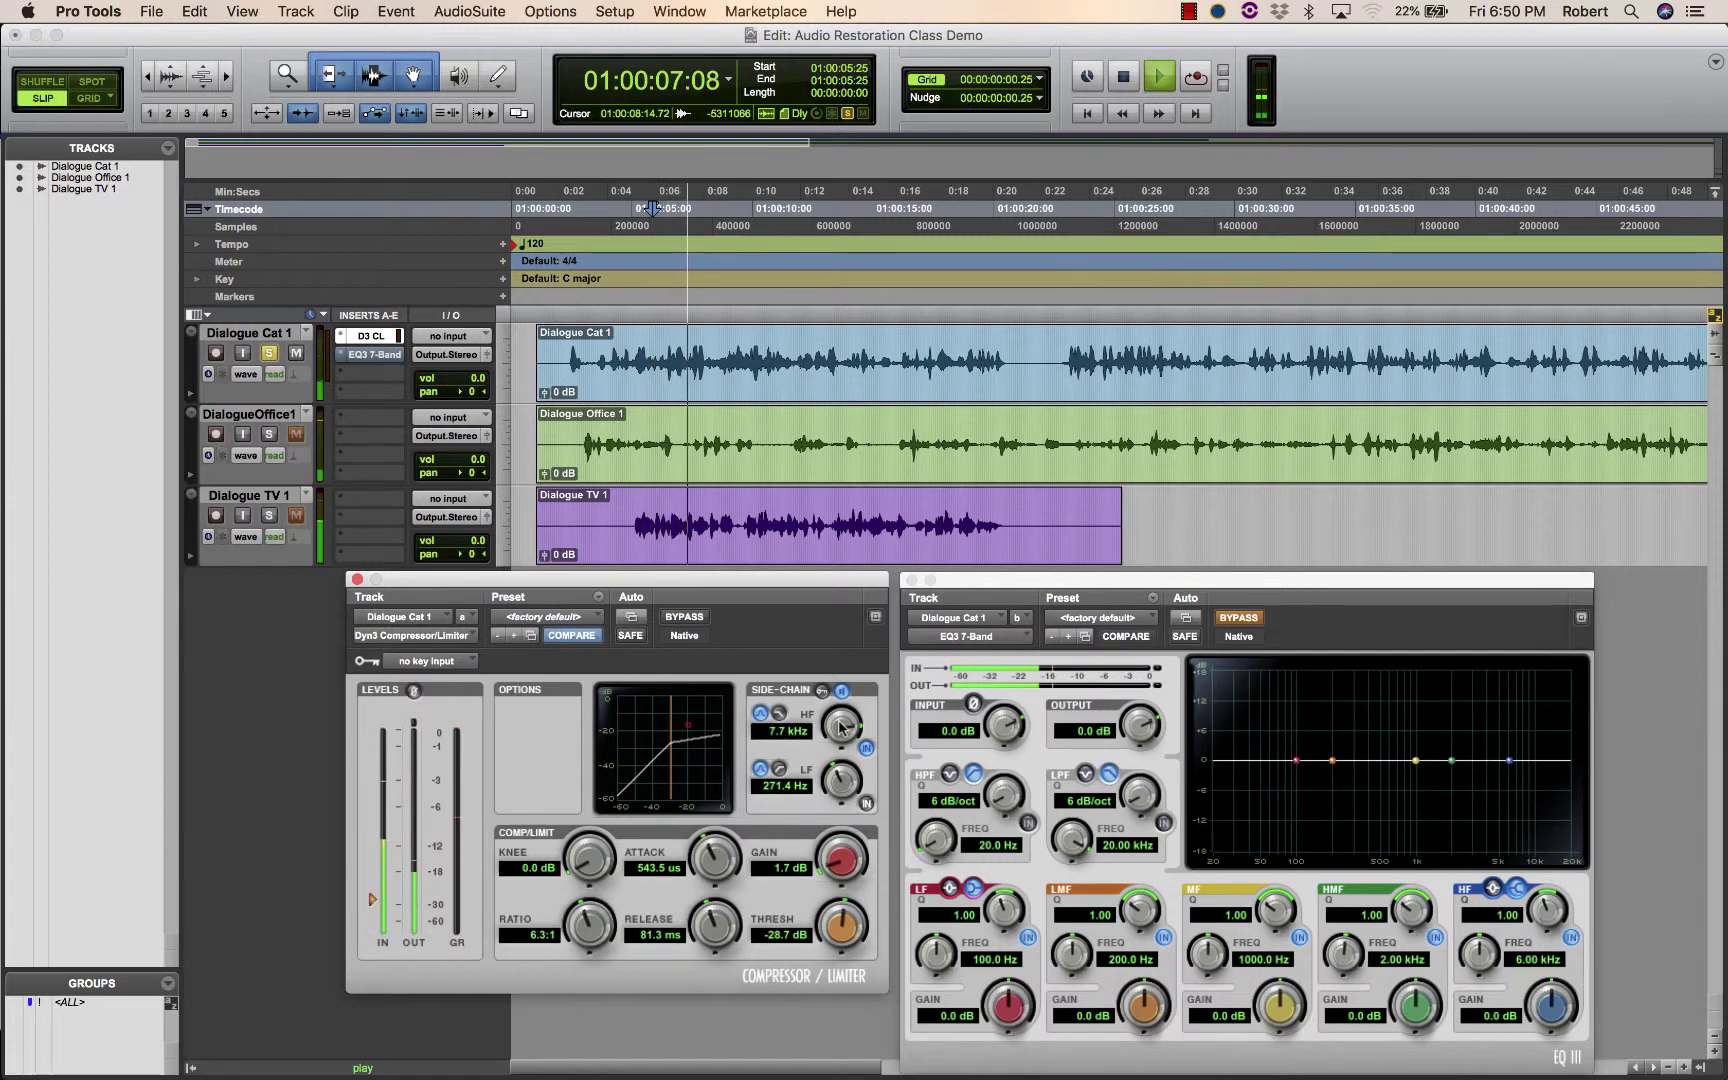
{"action": "key", "text": "space"}
{"action": "scroll", "coordinate": [840, 727], "scroll_direction": "down", "scroll_amount": 2}
{"action": "key", "text": "space"}
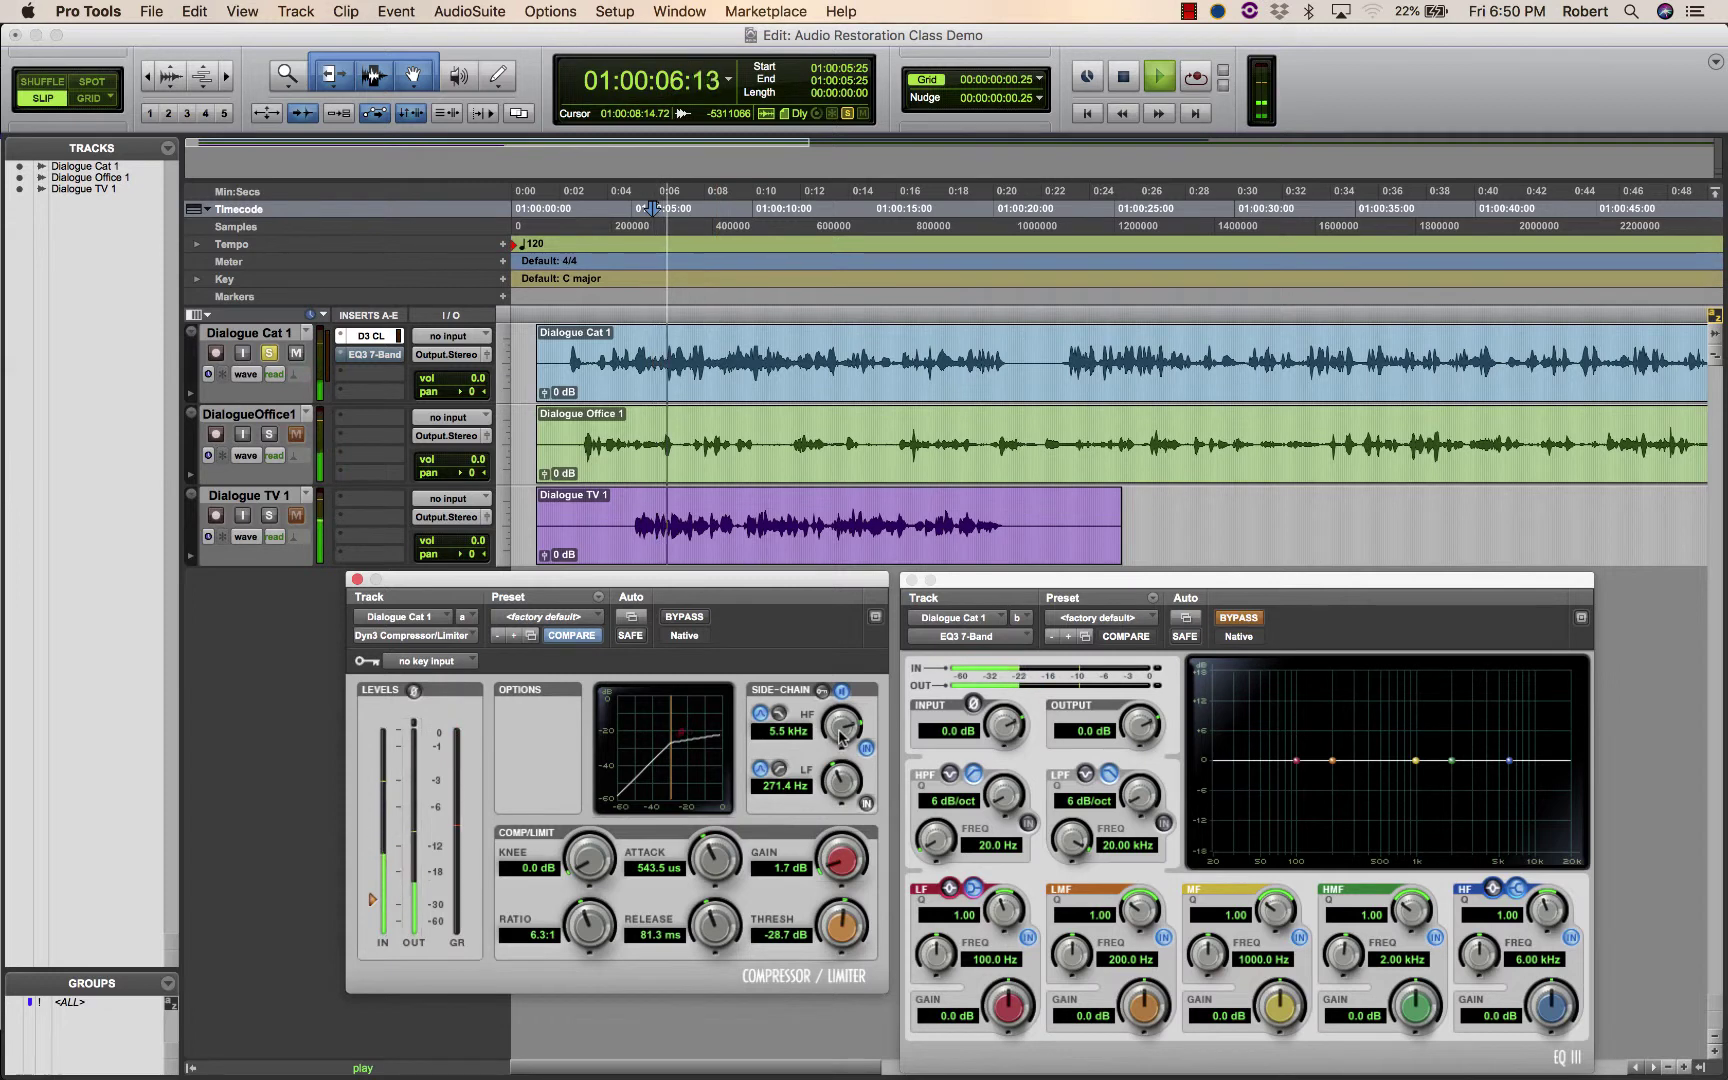
{"action": "key", "text": "space"}
{"action": "scroll", "coordinate": [840, 730], "scroll_direction": "up", "scroll_amount": 1}
{"action": "key", "text": "space"}
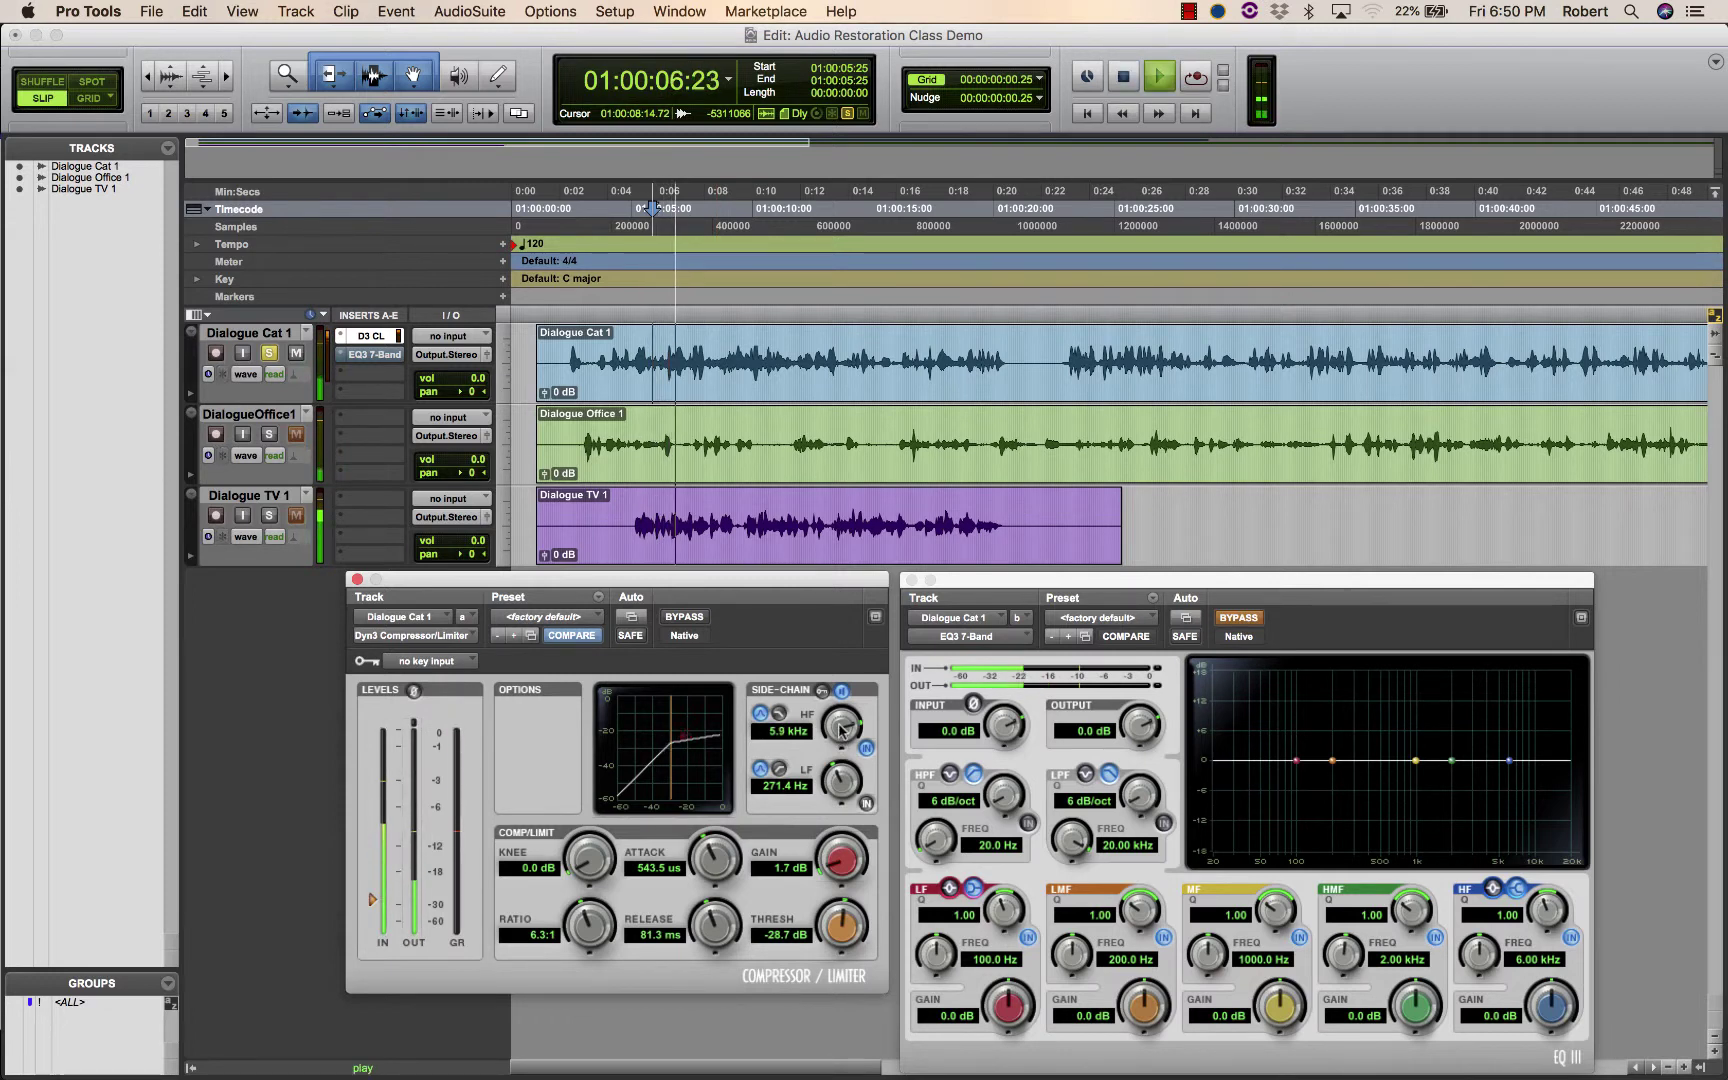
{"action": "key", "text": "space"}
Lower the HF side-chain frequency to 3.0 kHz while auditioning the dialogue
{"action": "scroll", "coordinate": [838, 733], "scroll_direction": "down", "scroll_amount": 4}
{"action": "key", "text": "space"}
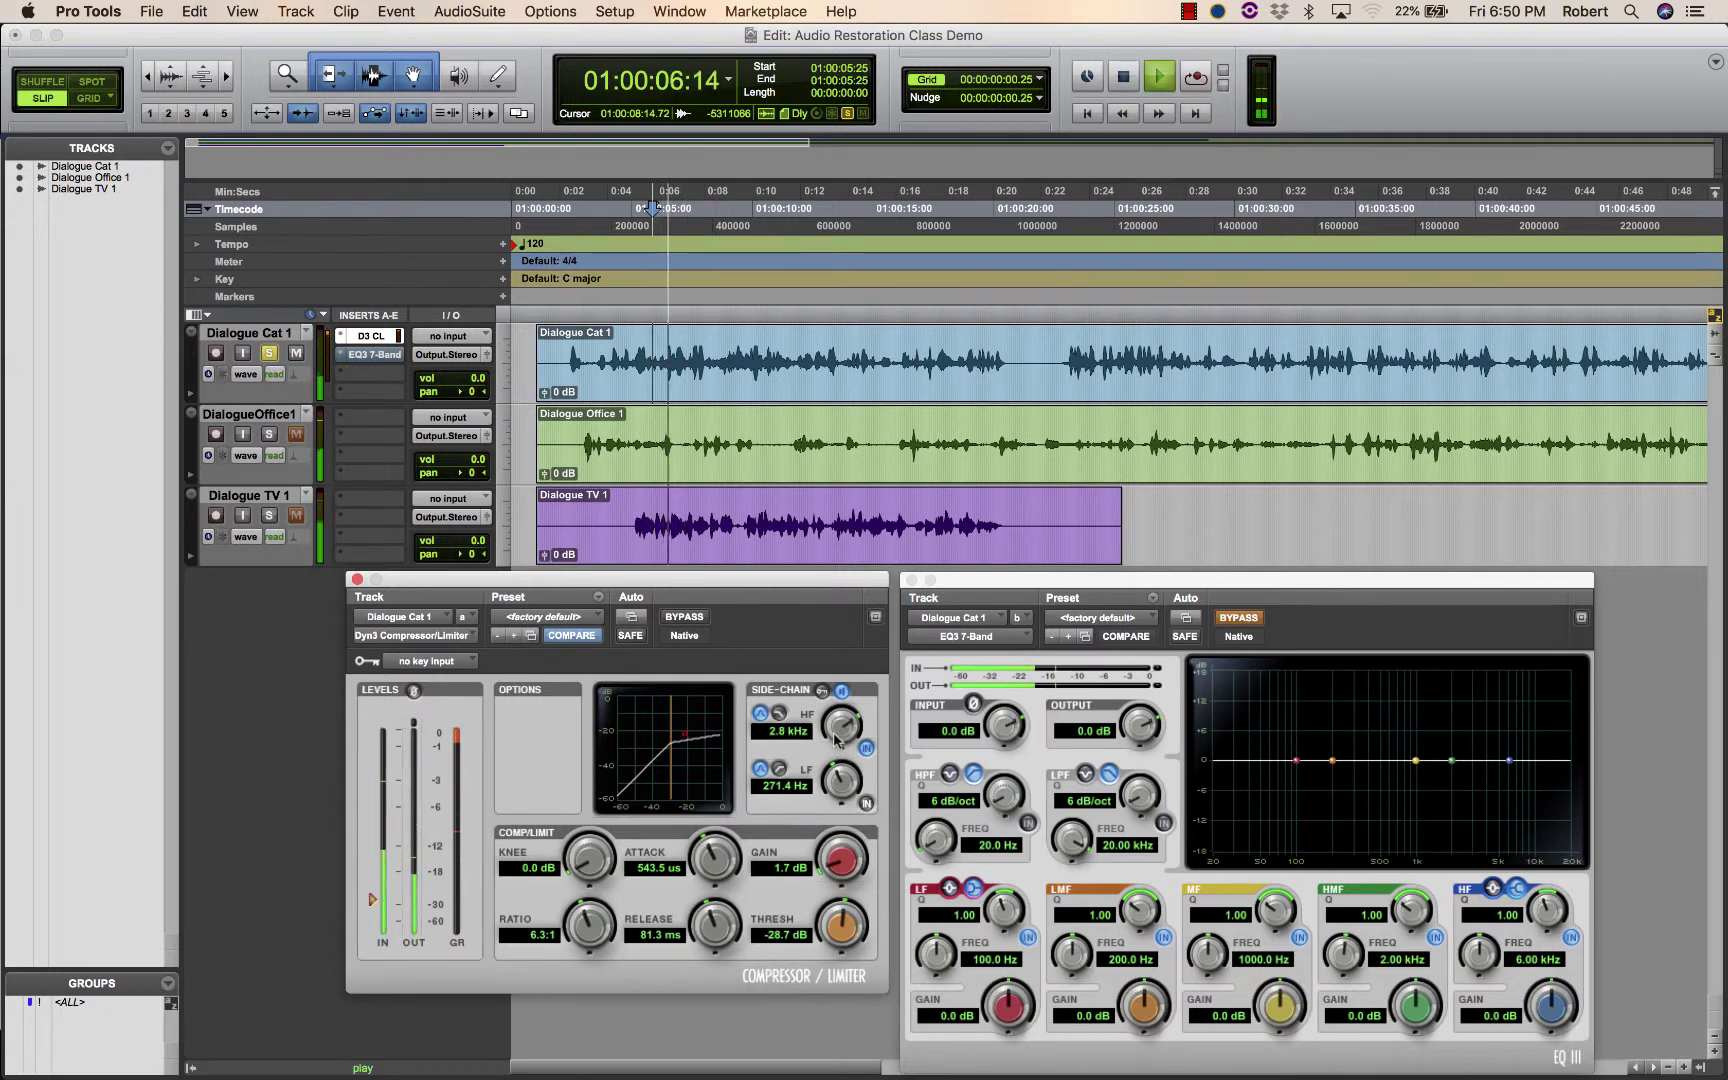
{"action": "key", "text": "space"}
{"action": "key", "text": "space"}
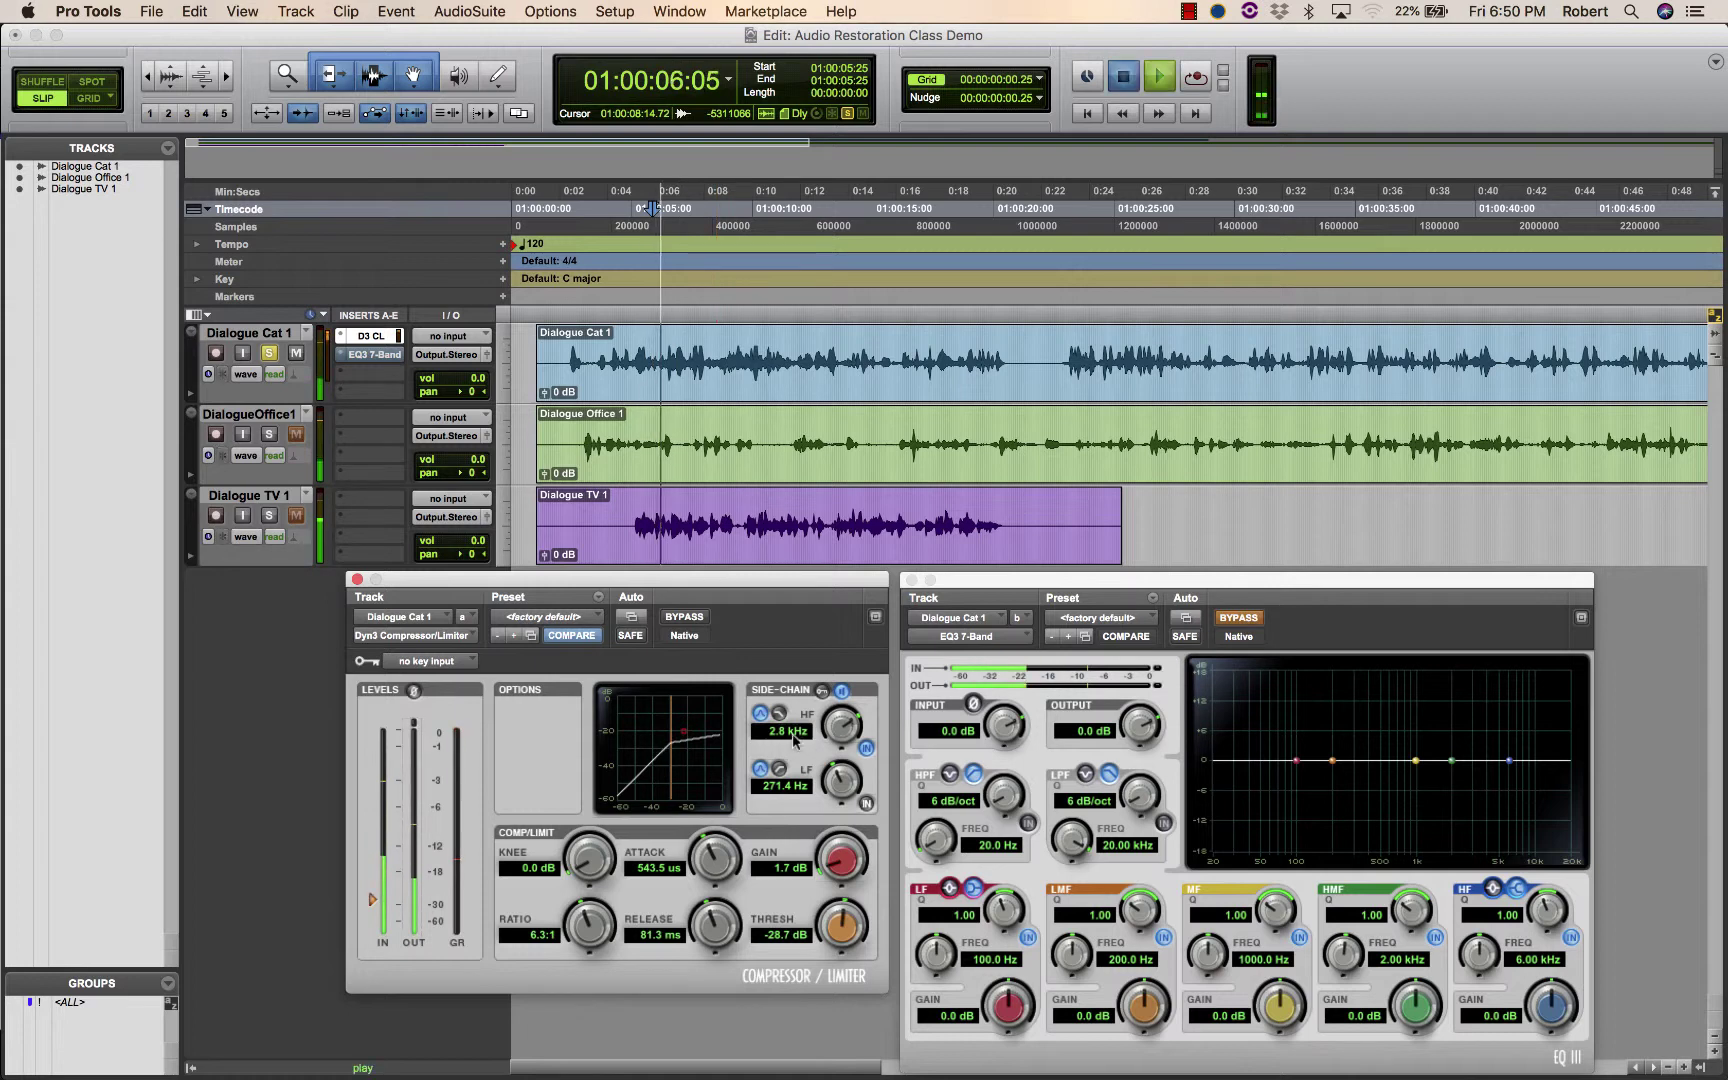
{"action": "key", "text": "space"}
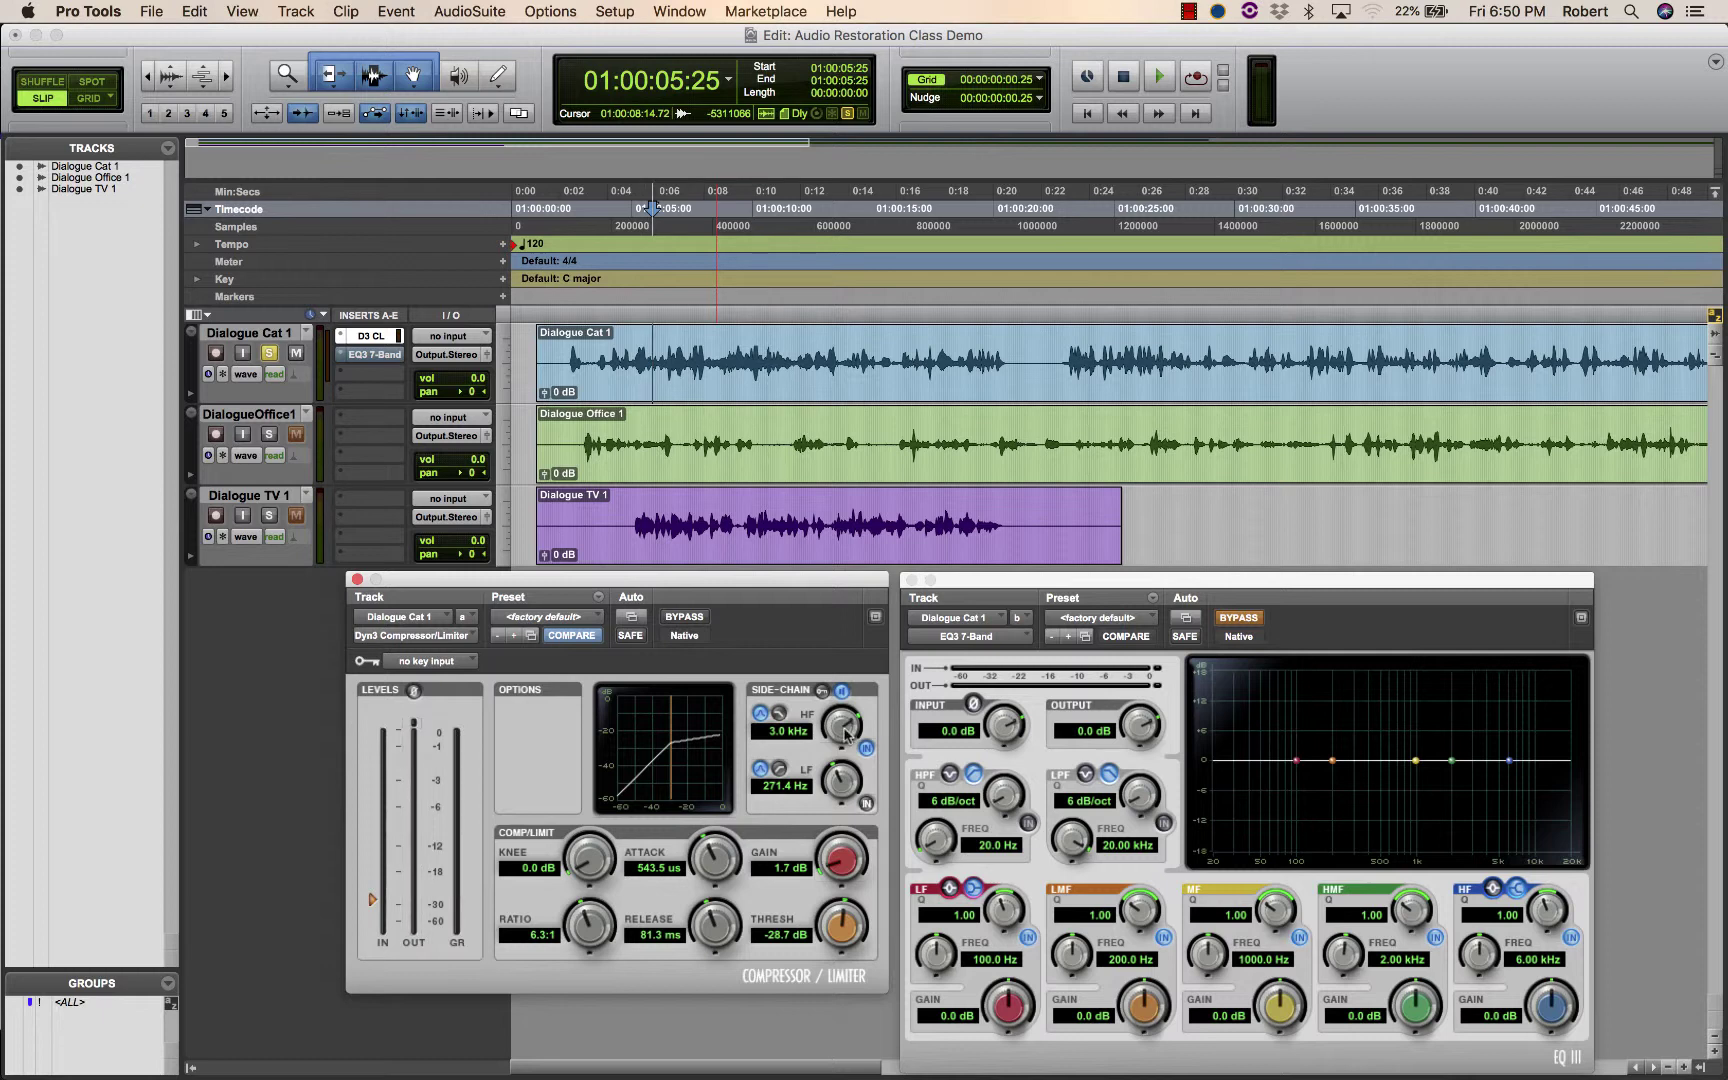
{"action": "key", "text": "space"}
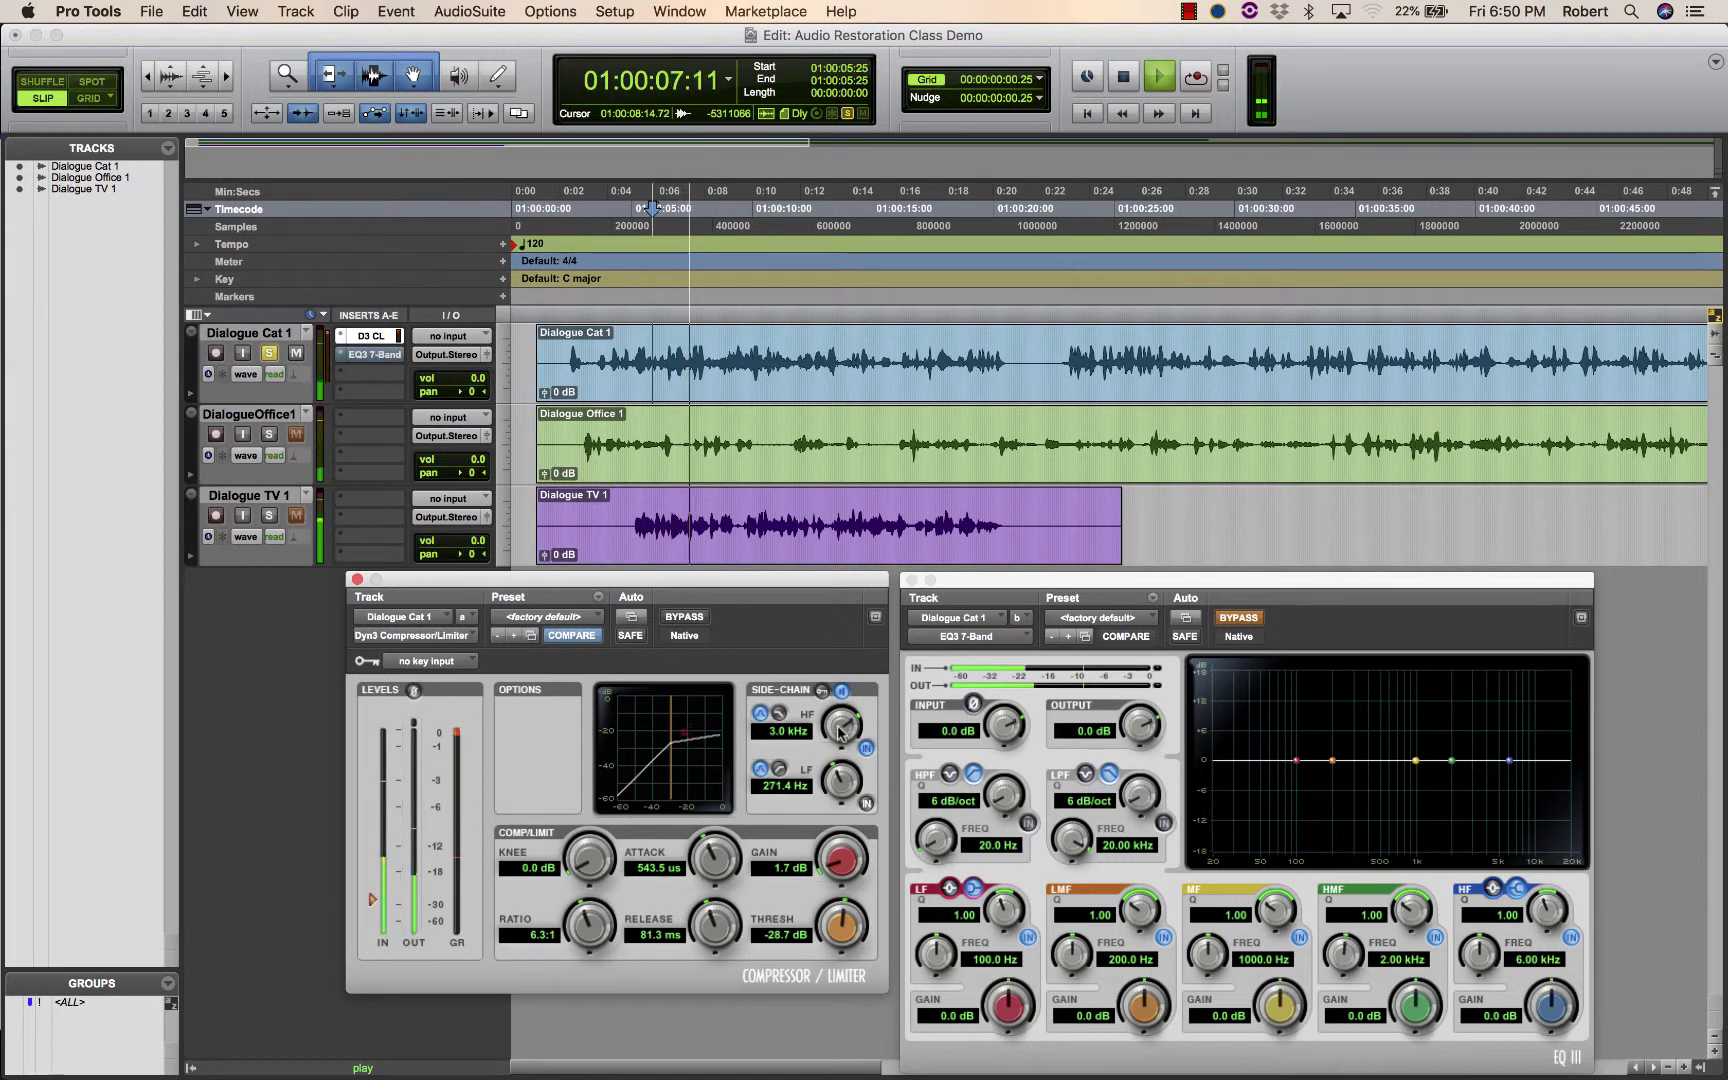
{"action": "key", "text": "space"}
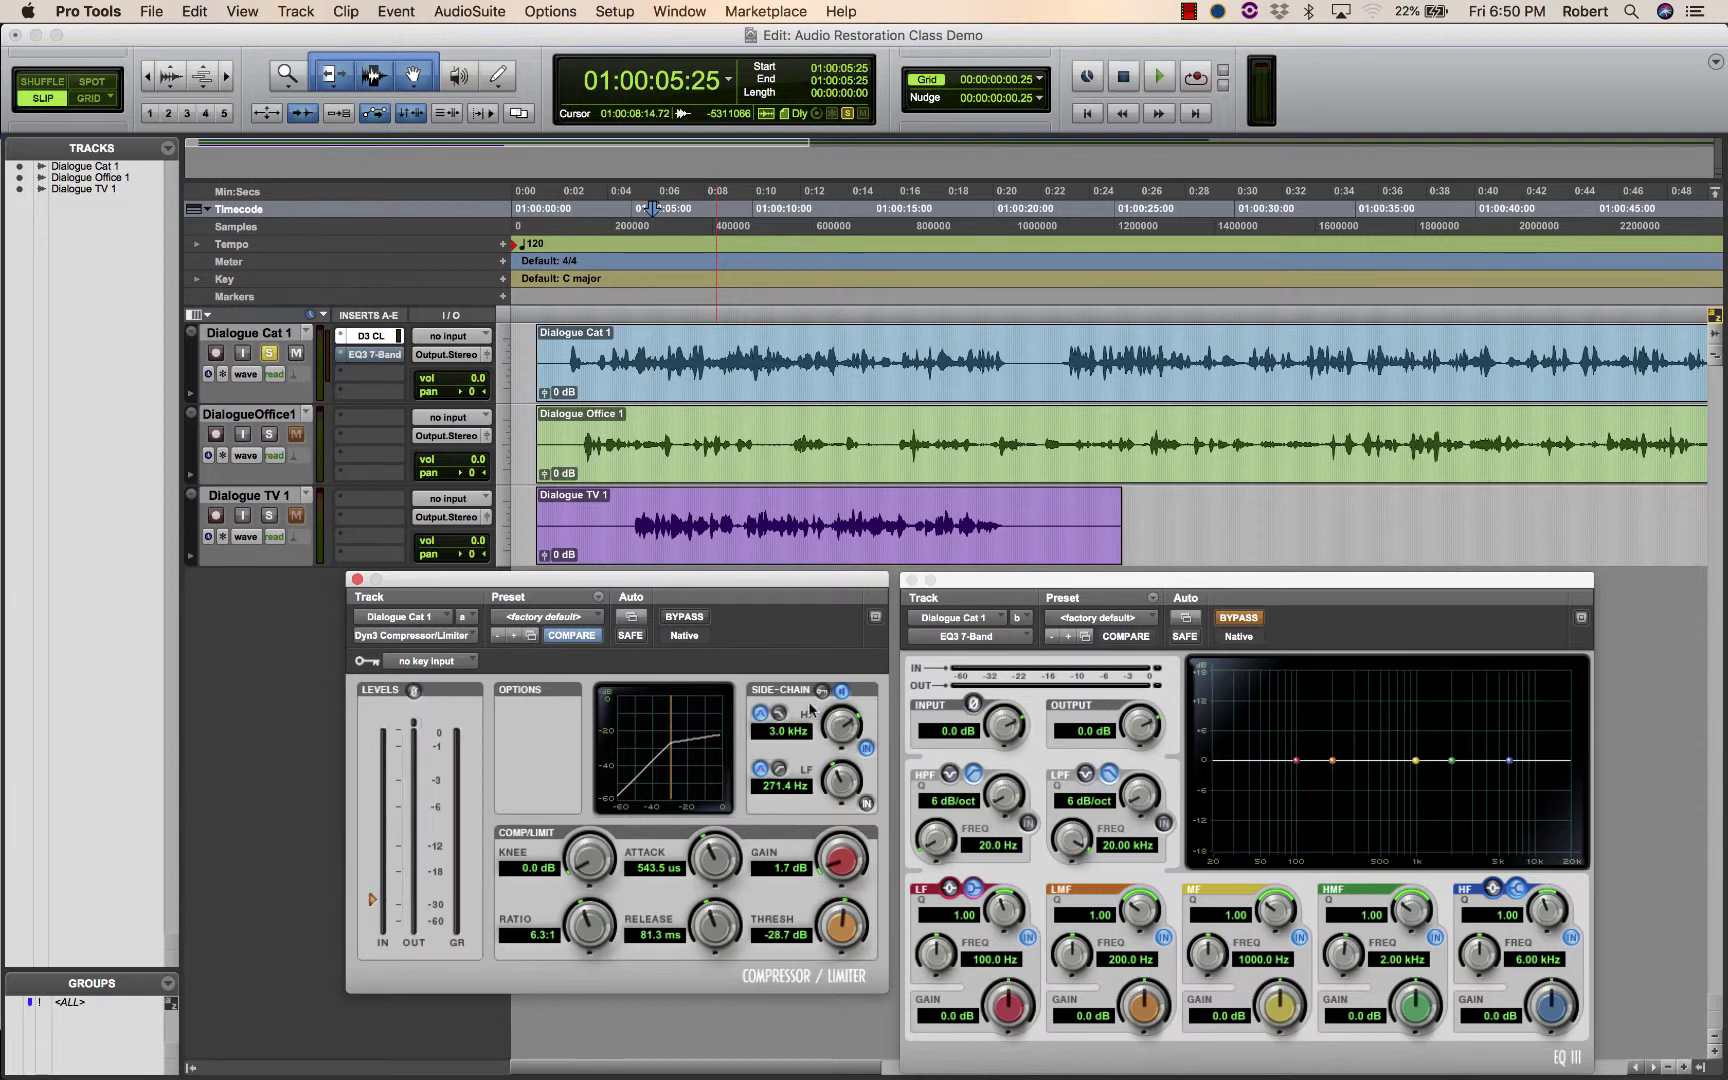
Choose the band-pass shape for the HF side-chain filter and audition the filtered signal
{"action": "left_click", "coordinate": [759, 714]}
{"action": "key", "text": "space"}
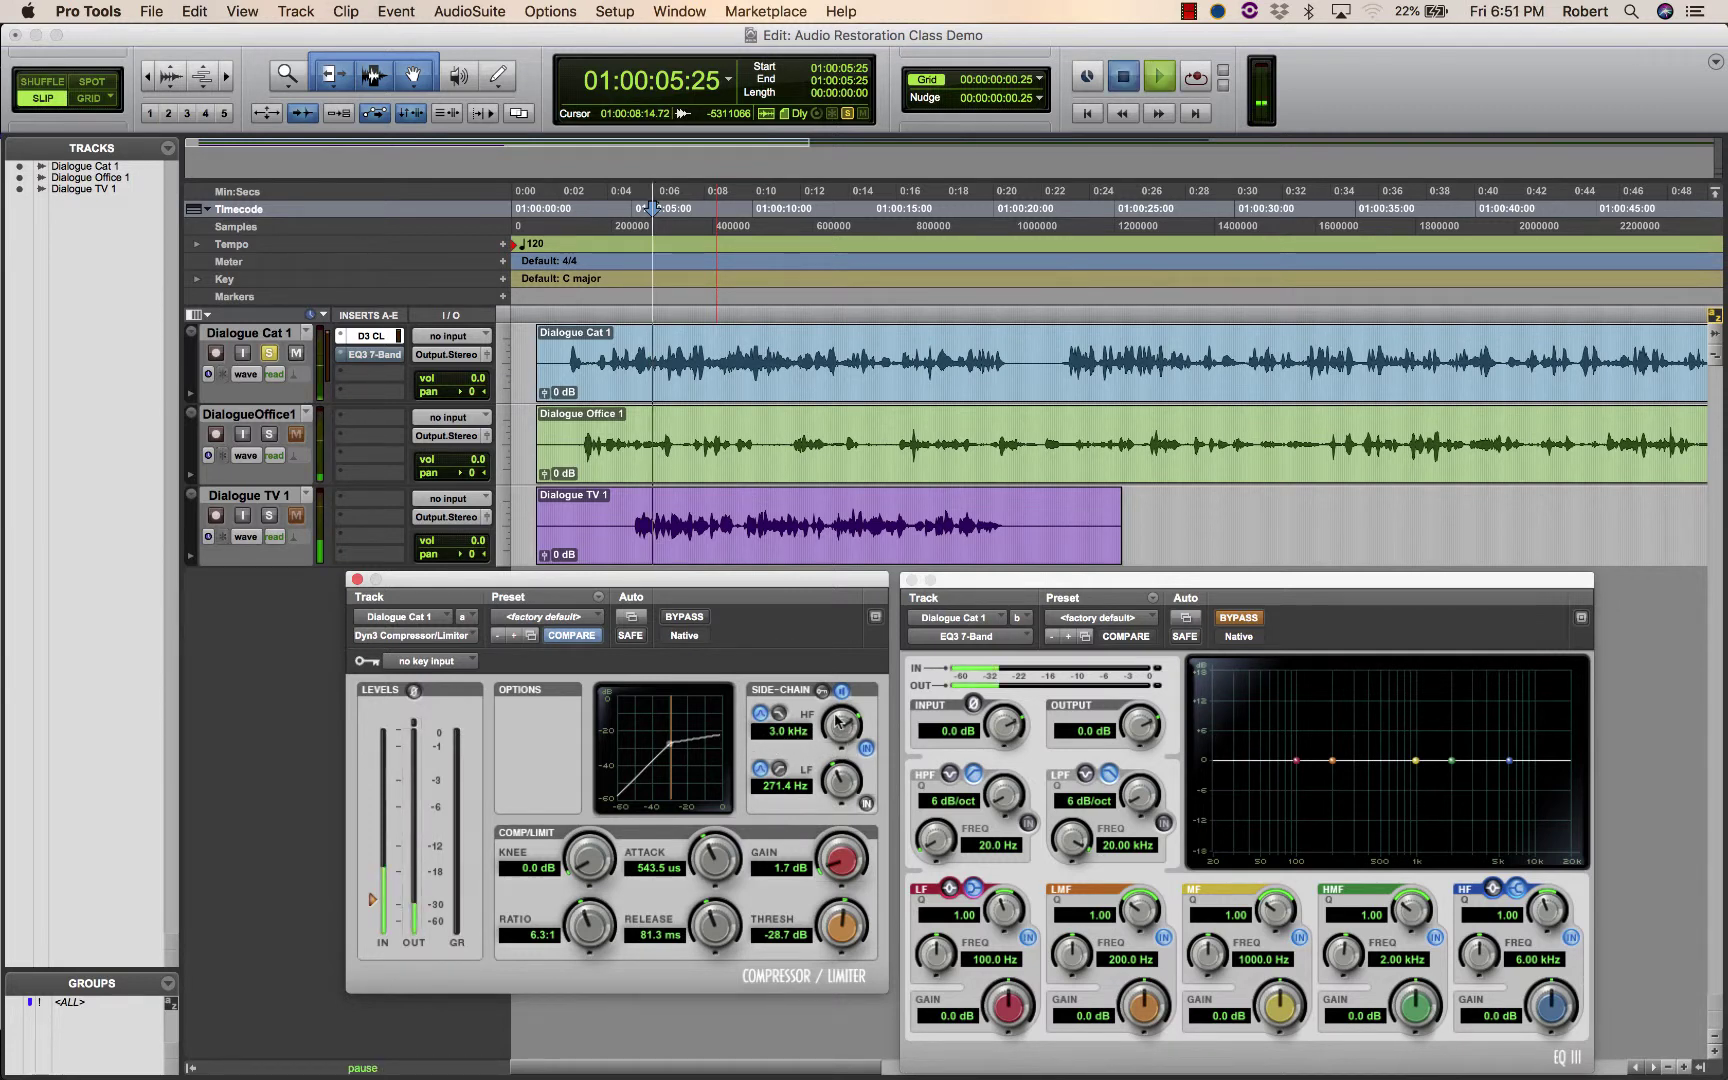
{"action": "key", "text": "space"}
With side-chain listening off, play the section from 01:00:05:25 repeatedly to hear the frequency-dependent compression
{"action": "key", "text": "space"}
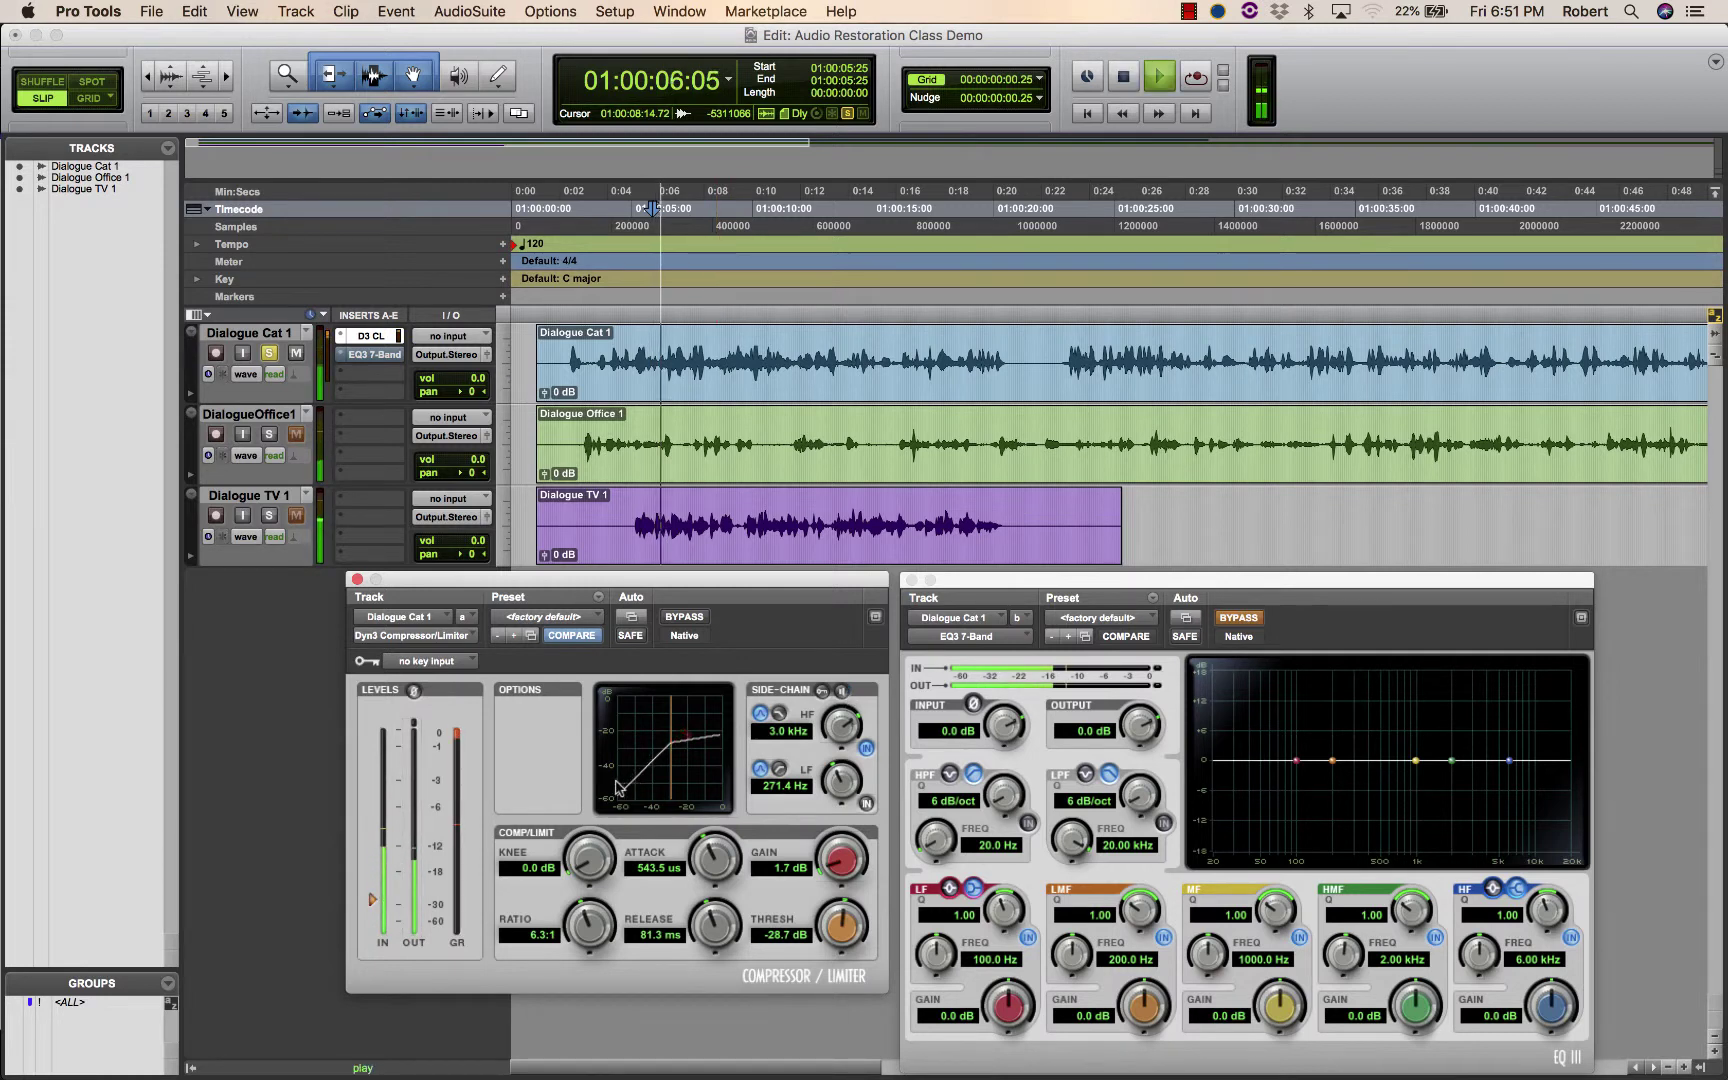
{"action": "key", "text": "space"}
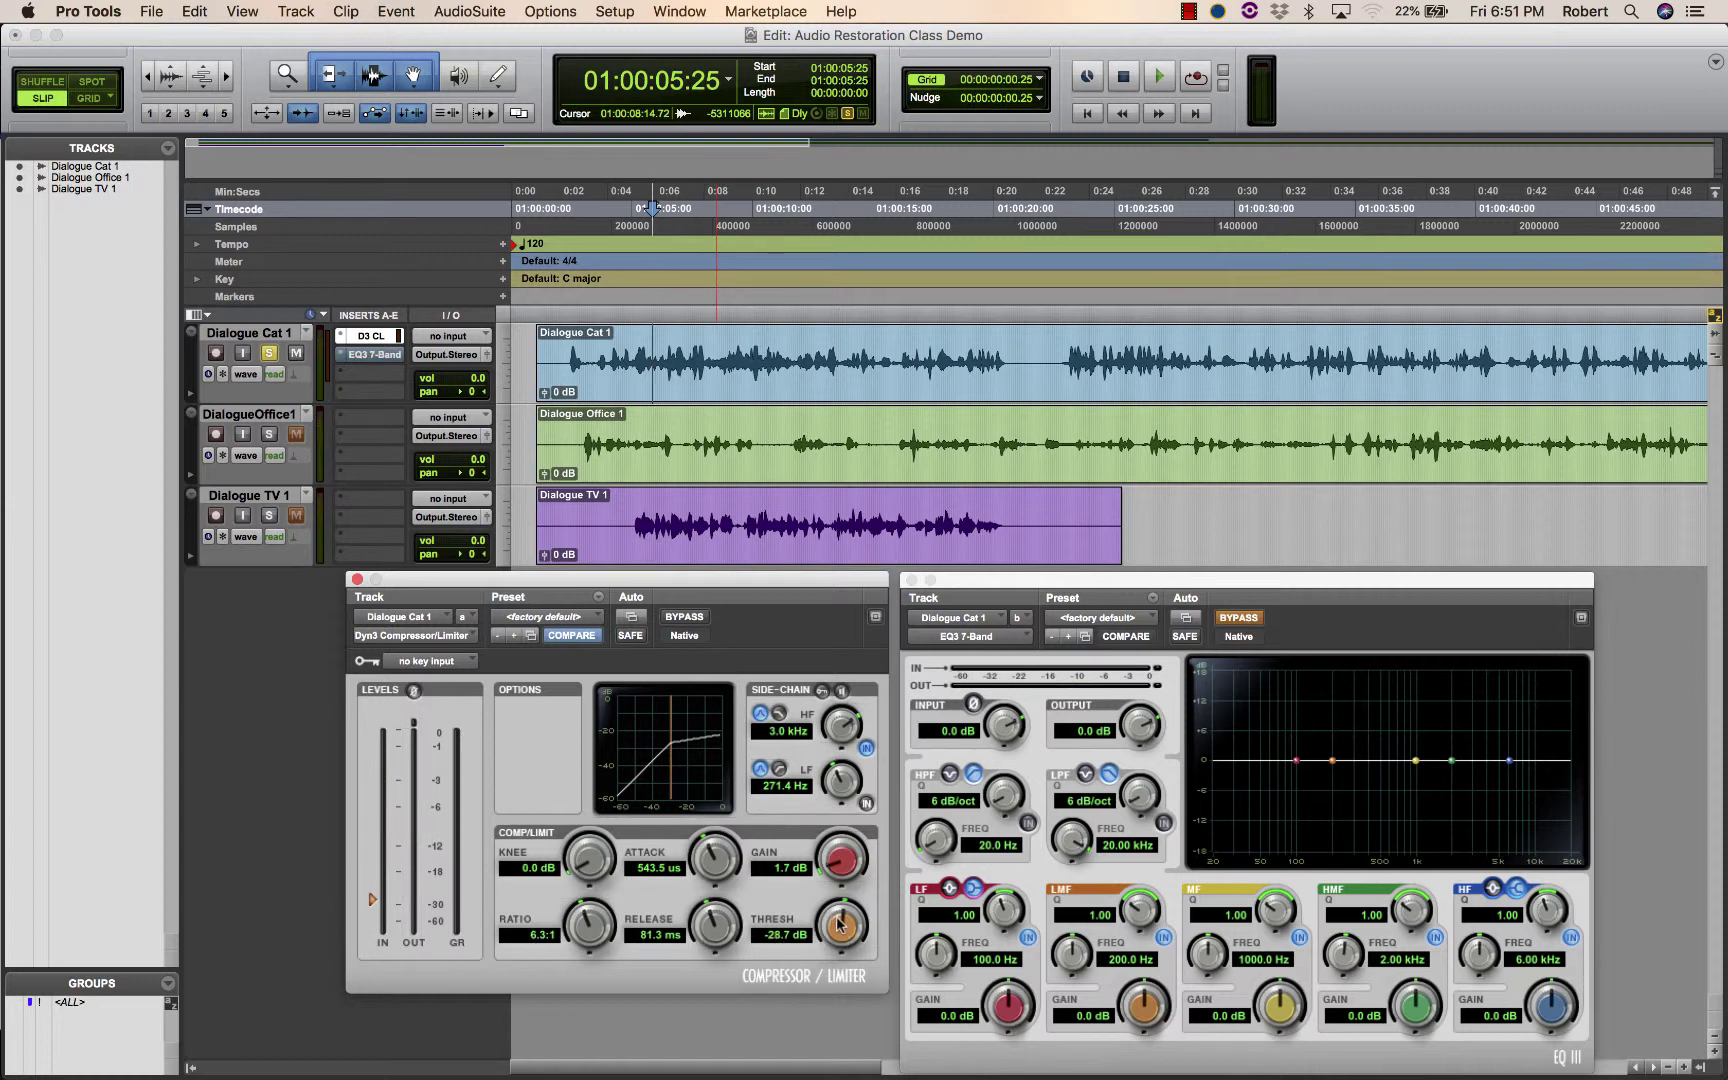
{"action": "key", "text": "space"}
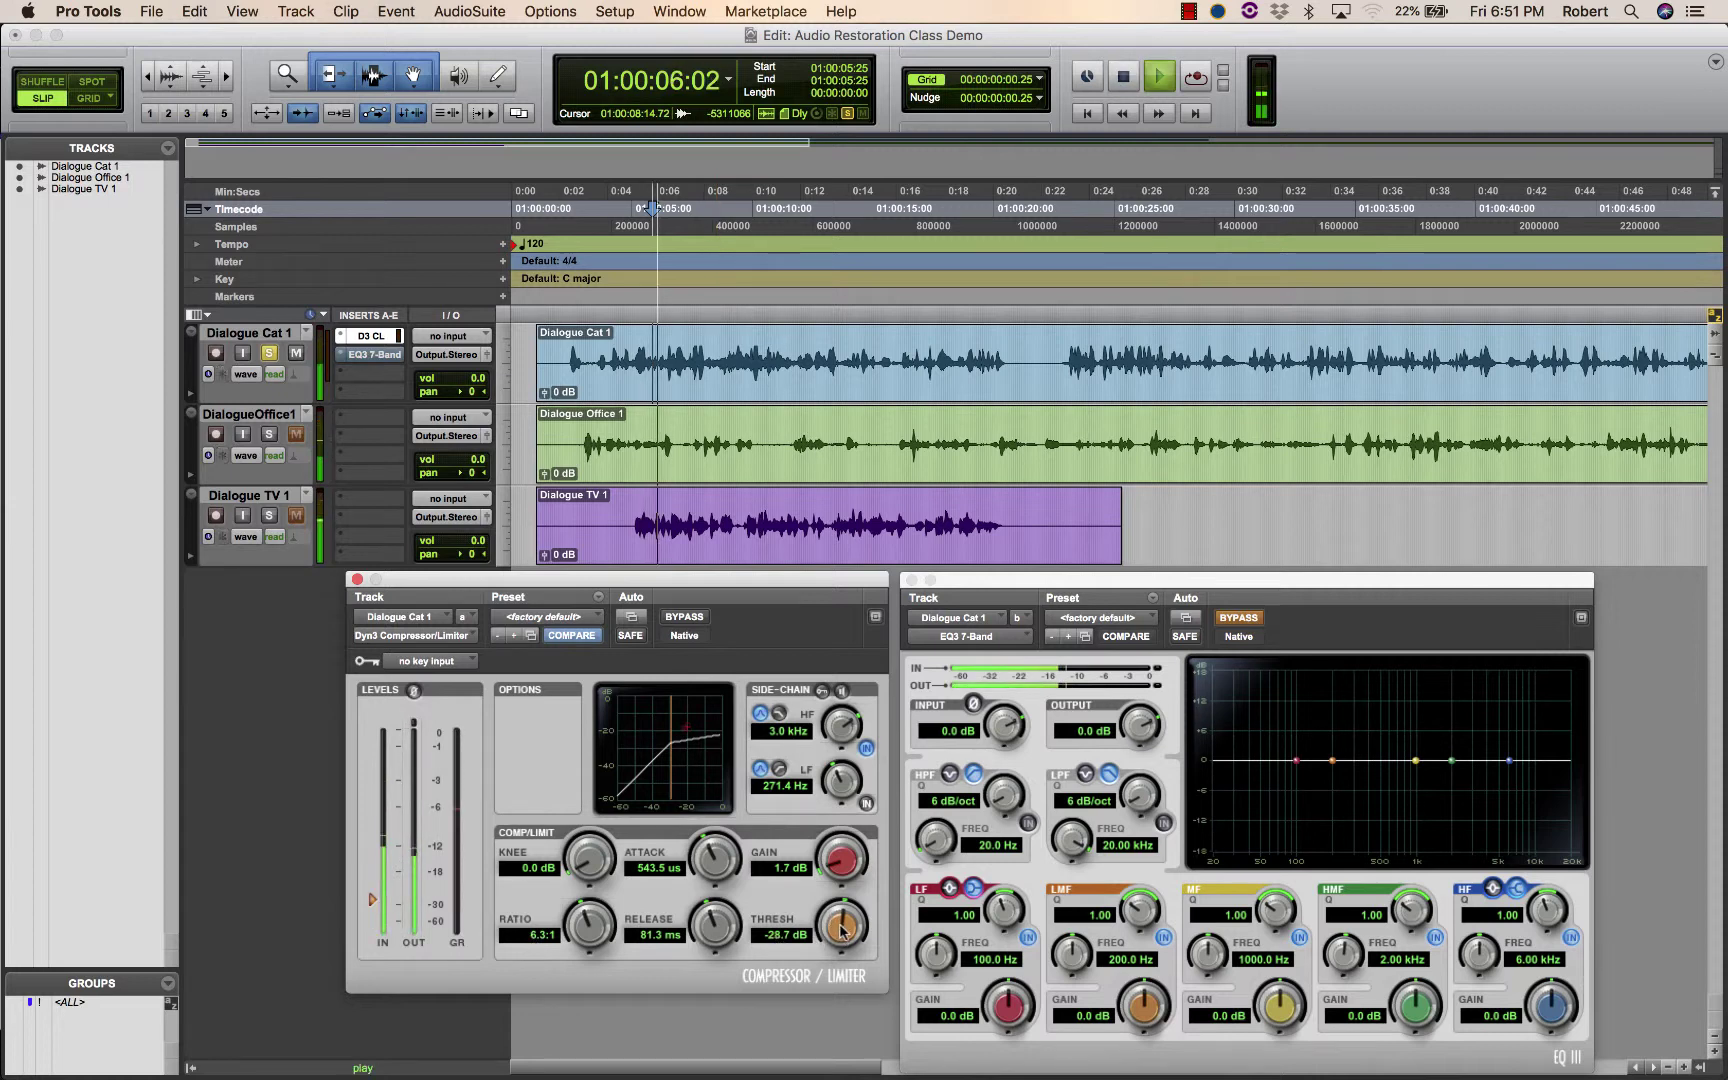
{"action": "key", "text": "space"}
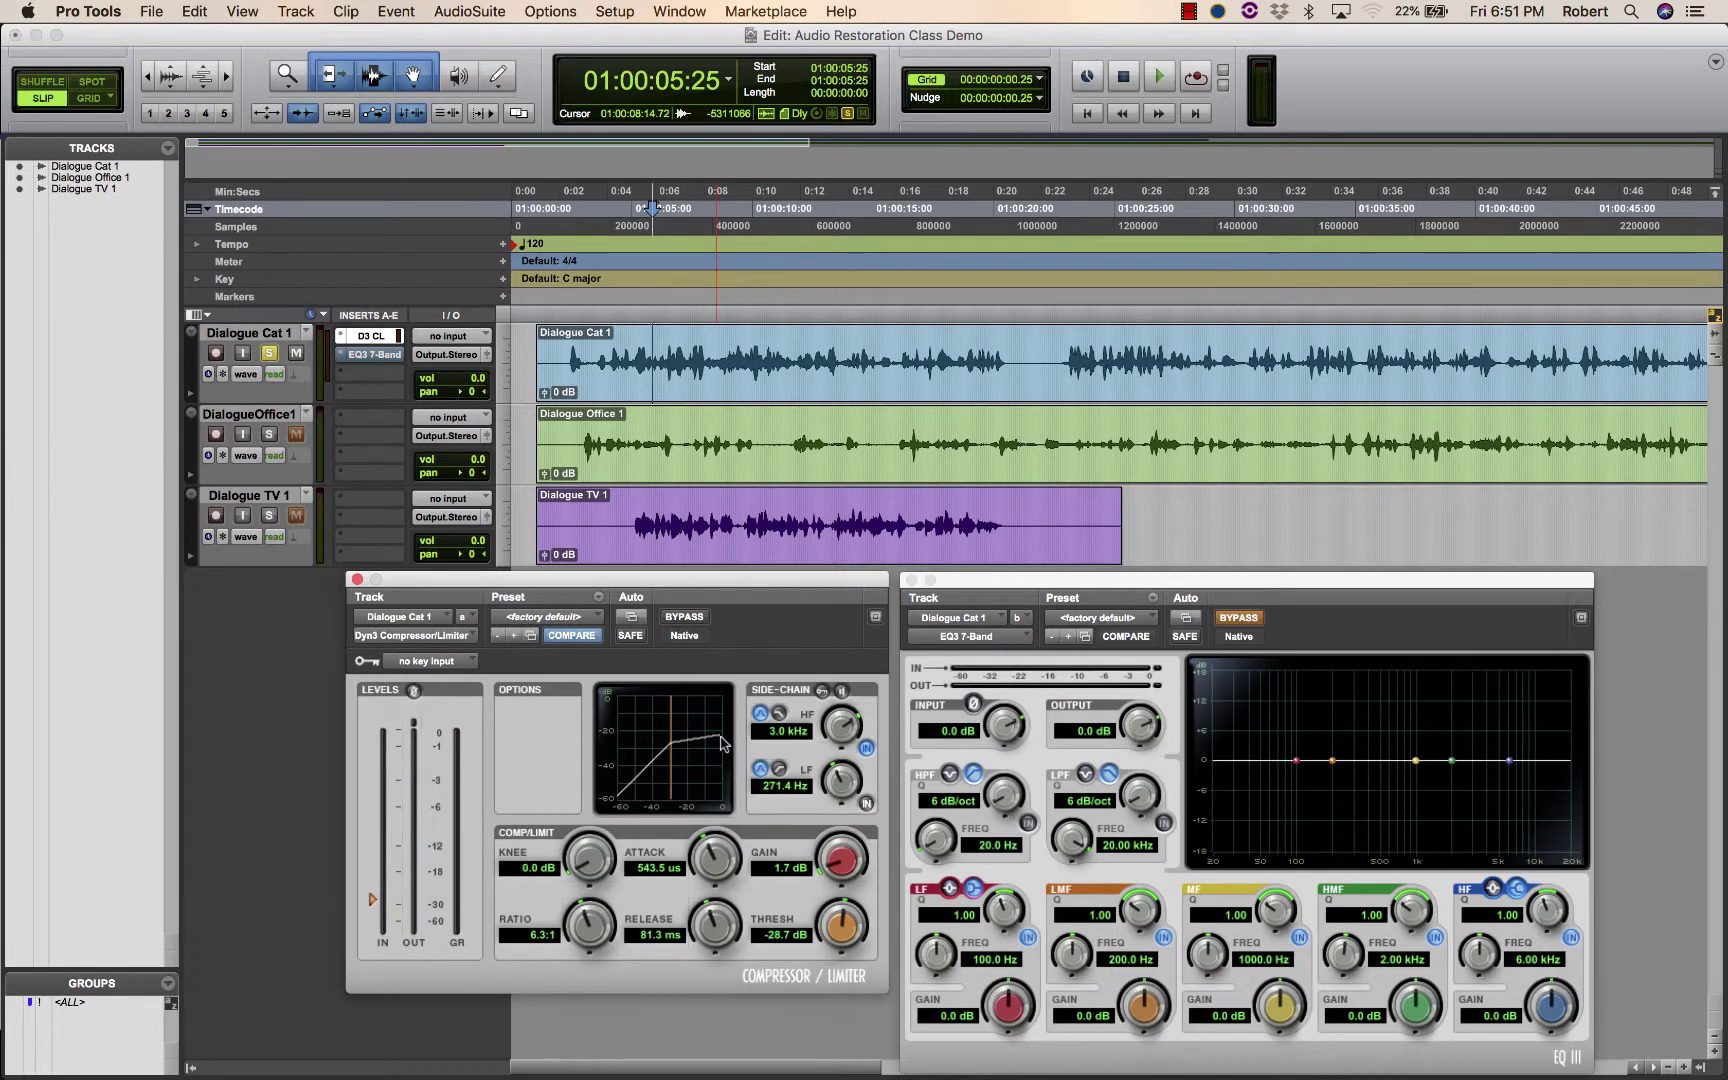
{"action": "key", "text": "space"}
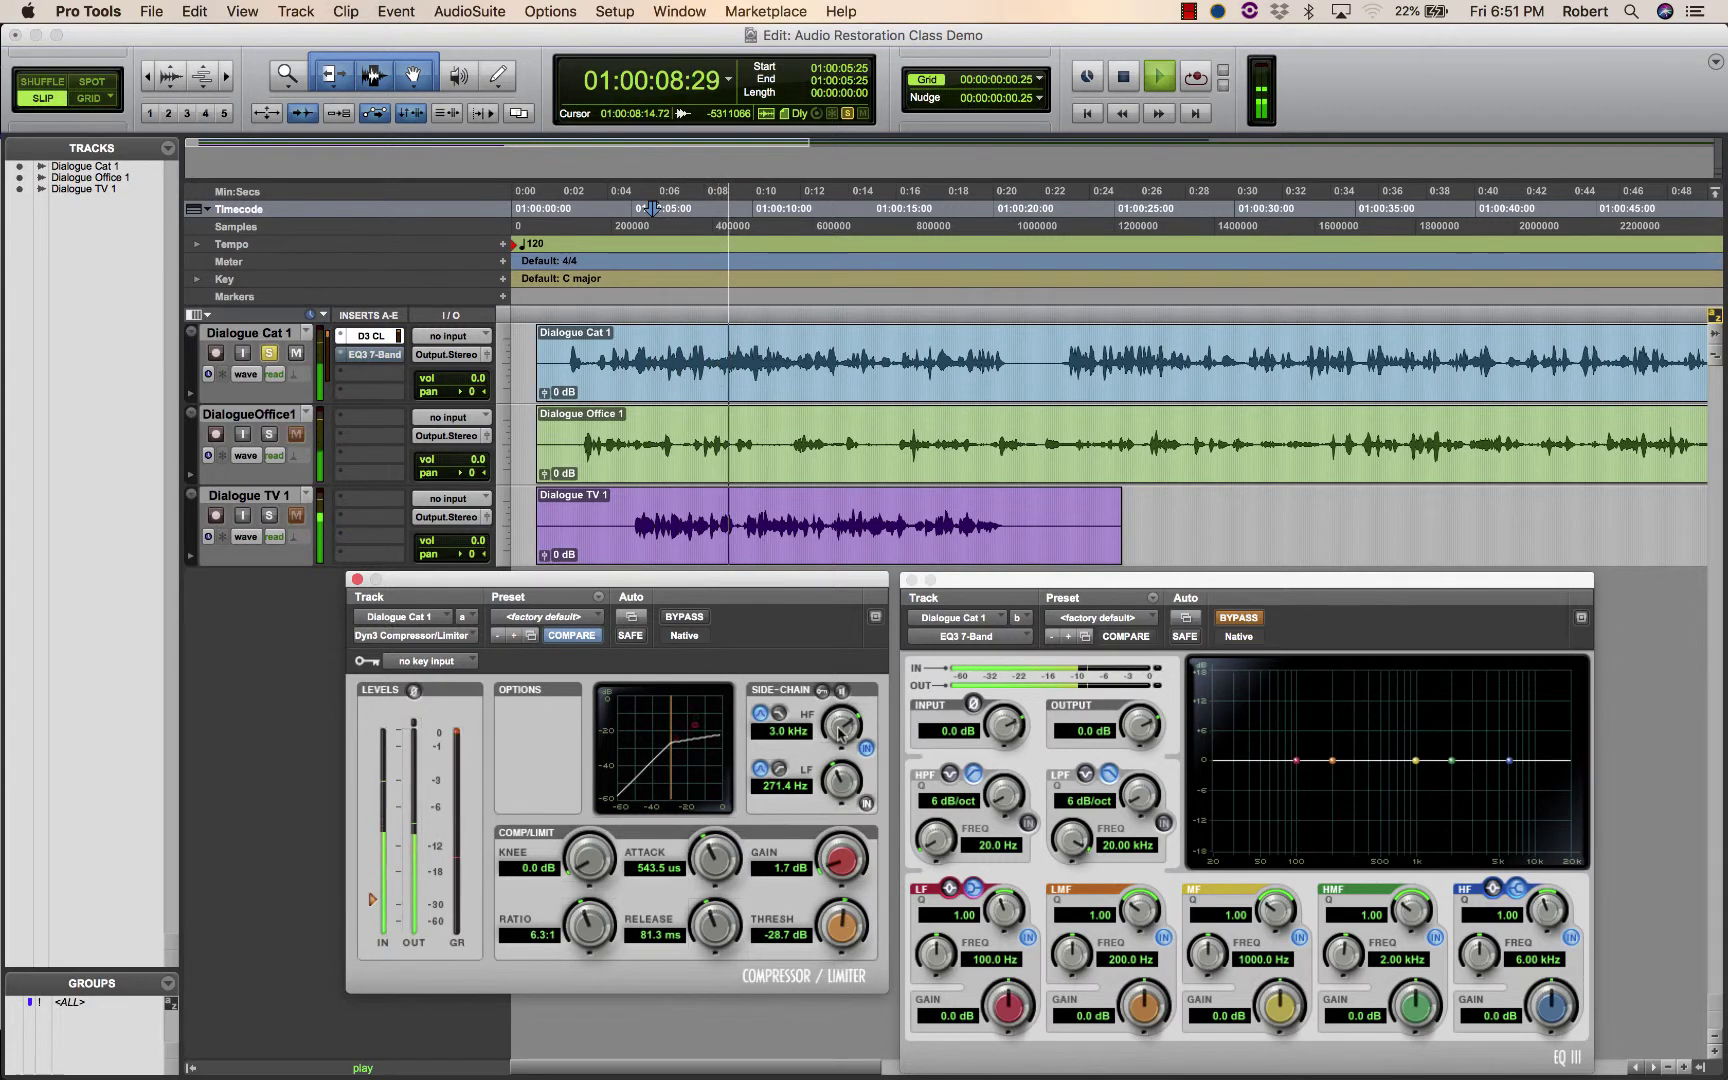
Bypass the Compressor/Limiter and replay the same dialogue section for comparison
{"action": "key", "text": "space"}
{"action": "left_click", "coordinate": [686, 617]}
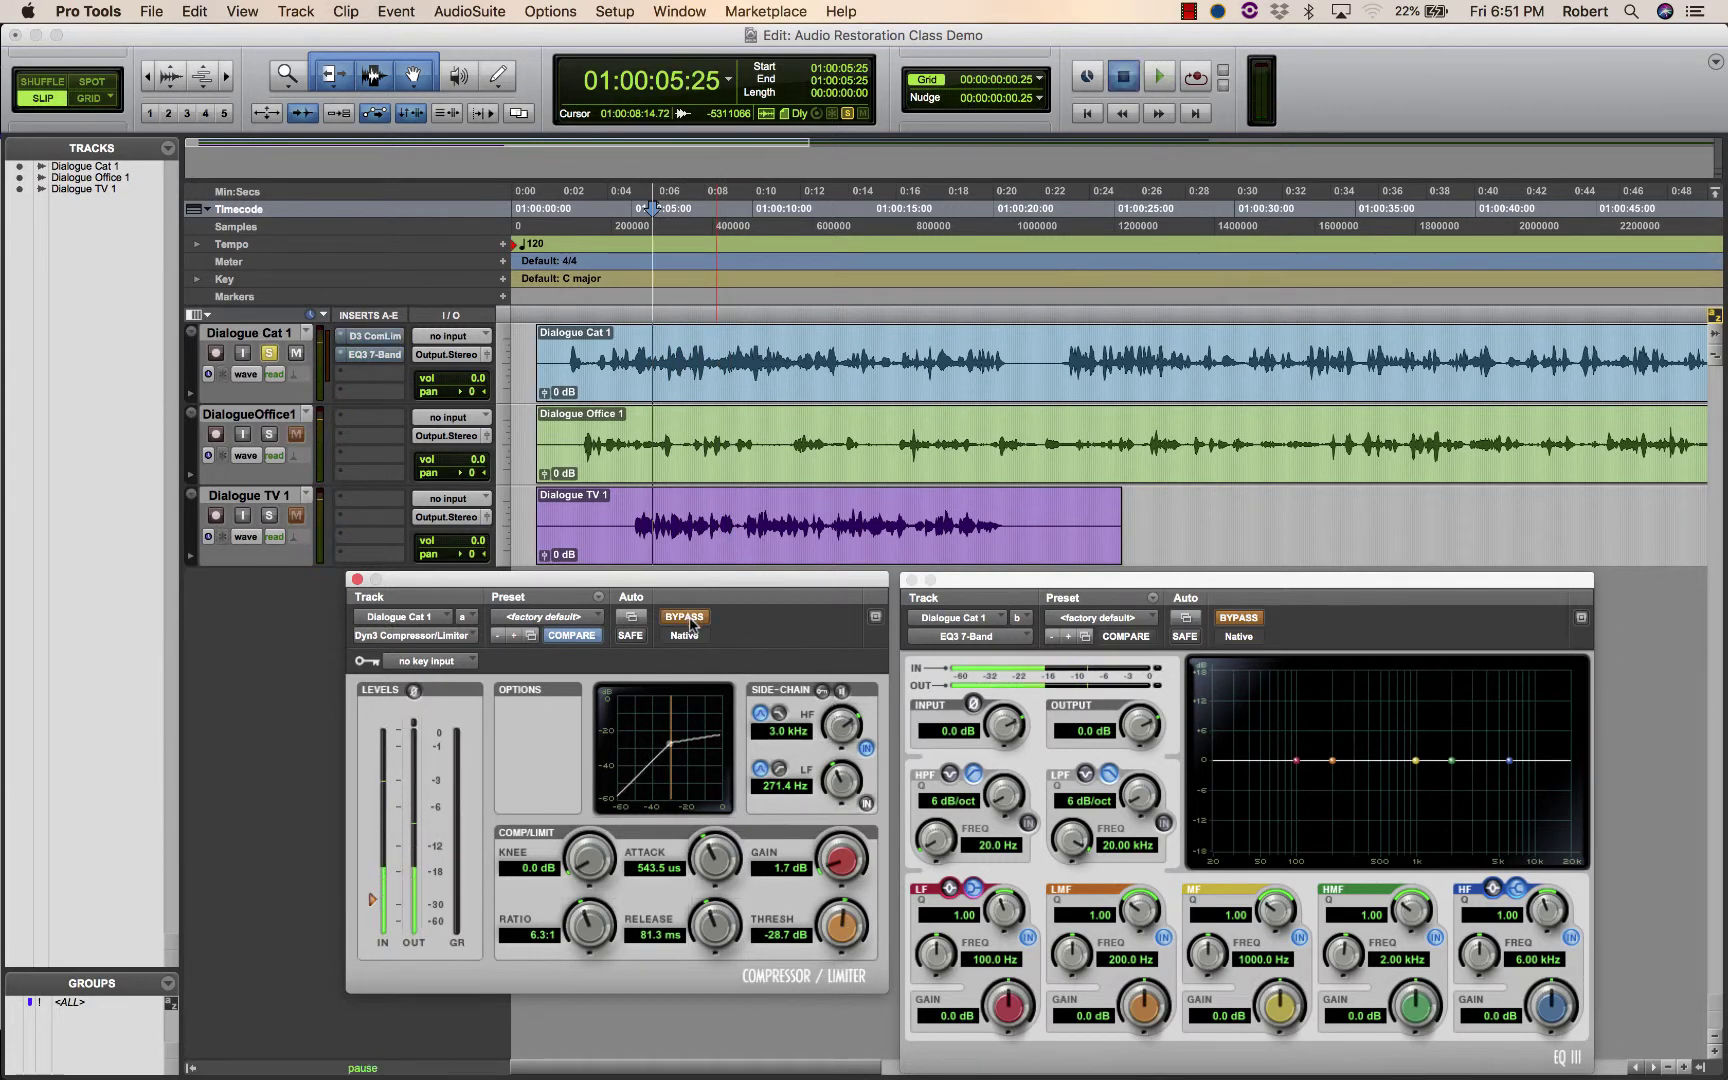
{"action": "key", "text": "space"}
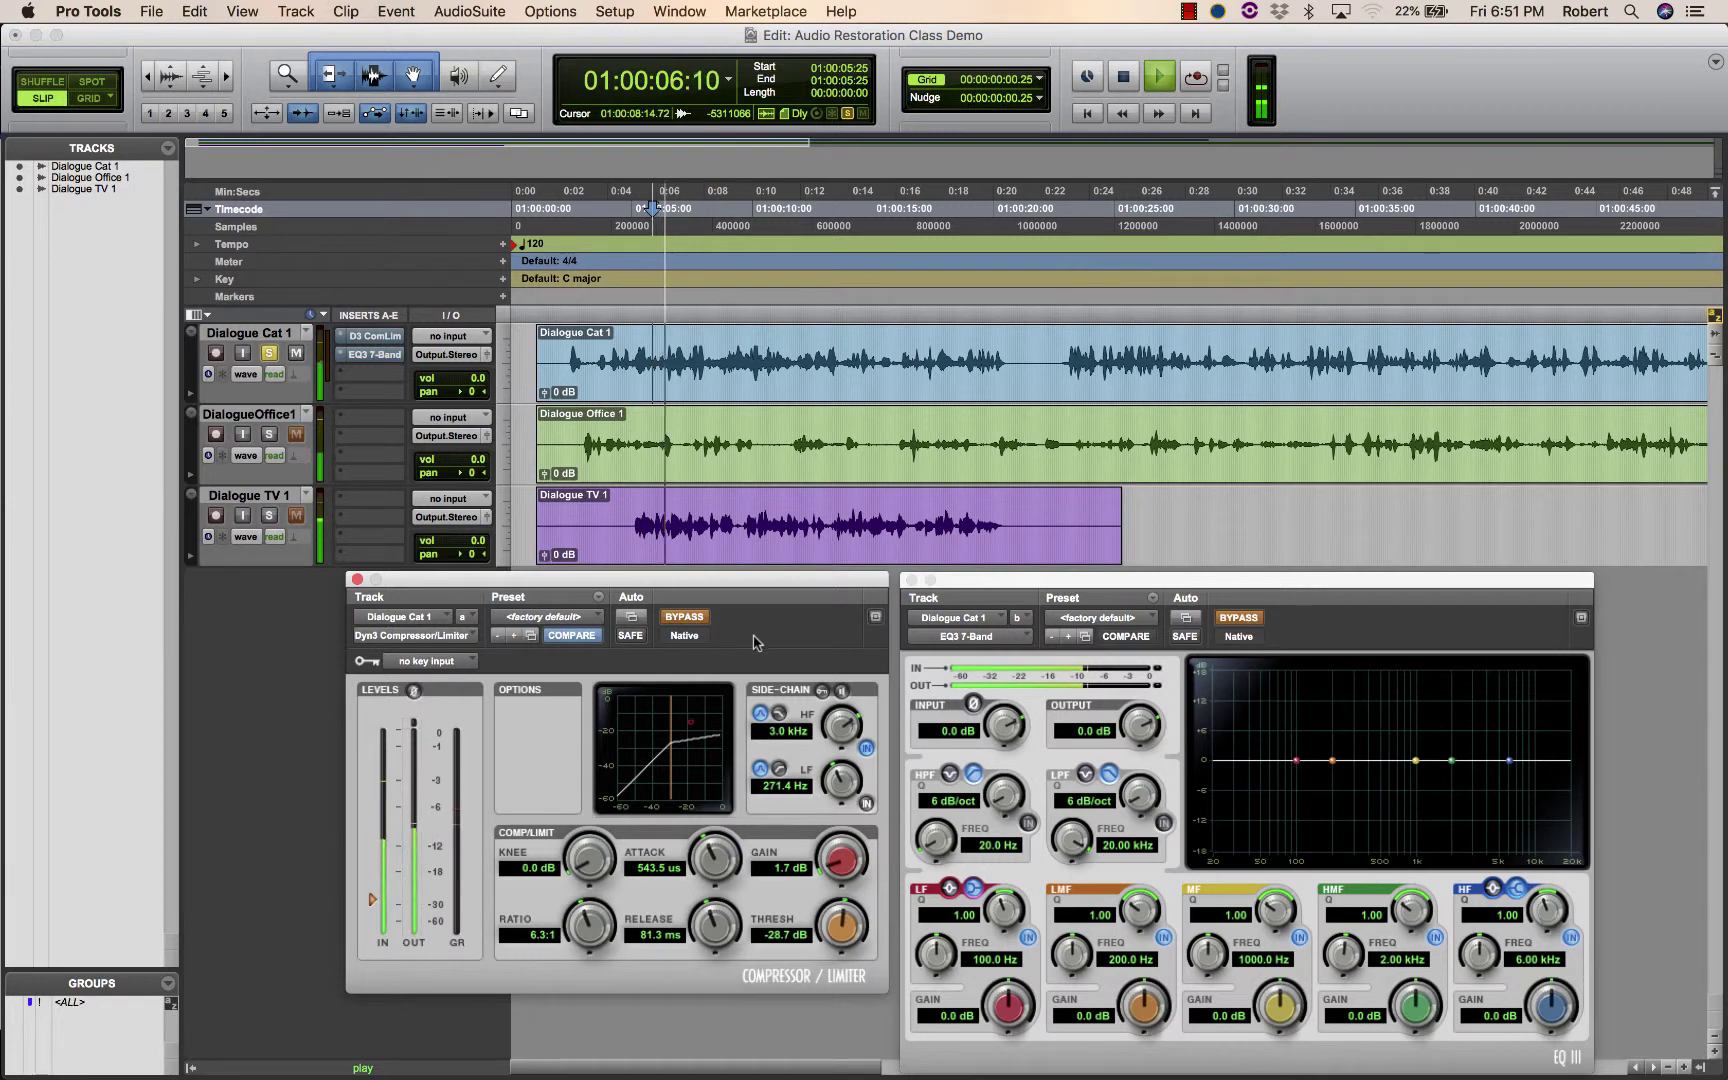
Take the Compressor/Limiter out of bypass and replay the dialogue section with compression active
{"action": "key", "text": "space"}
{"action": "left_click", "coordinate": [688, 617]}
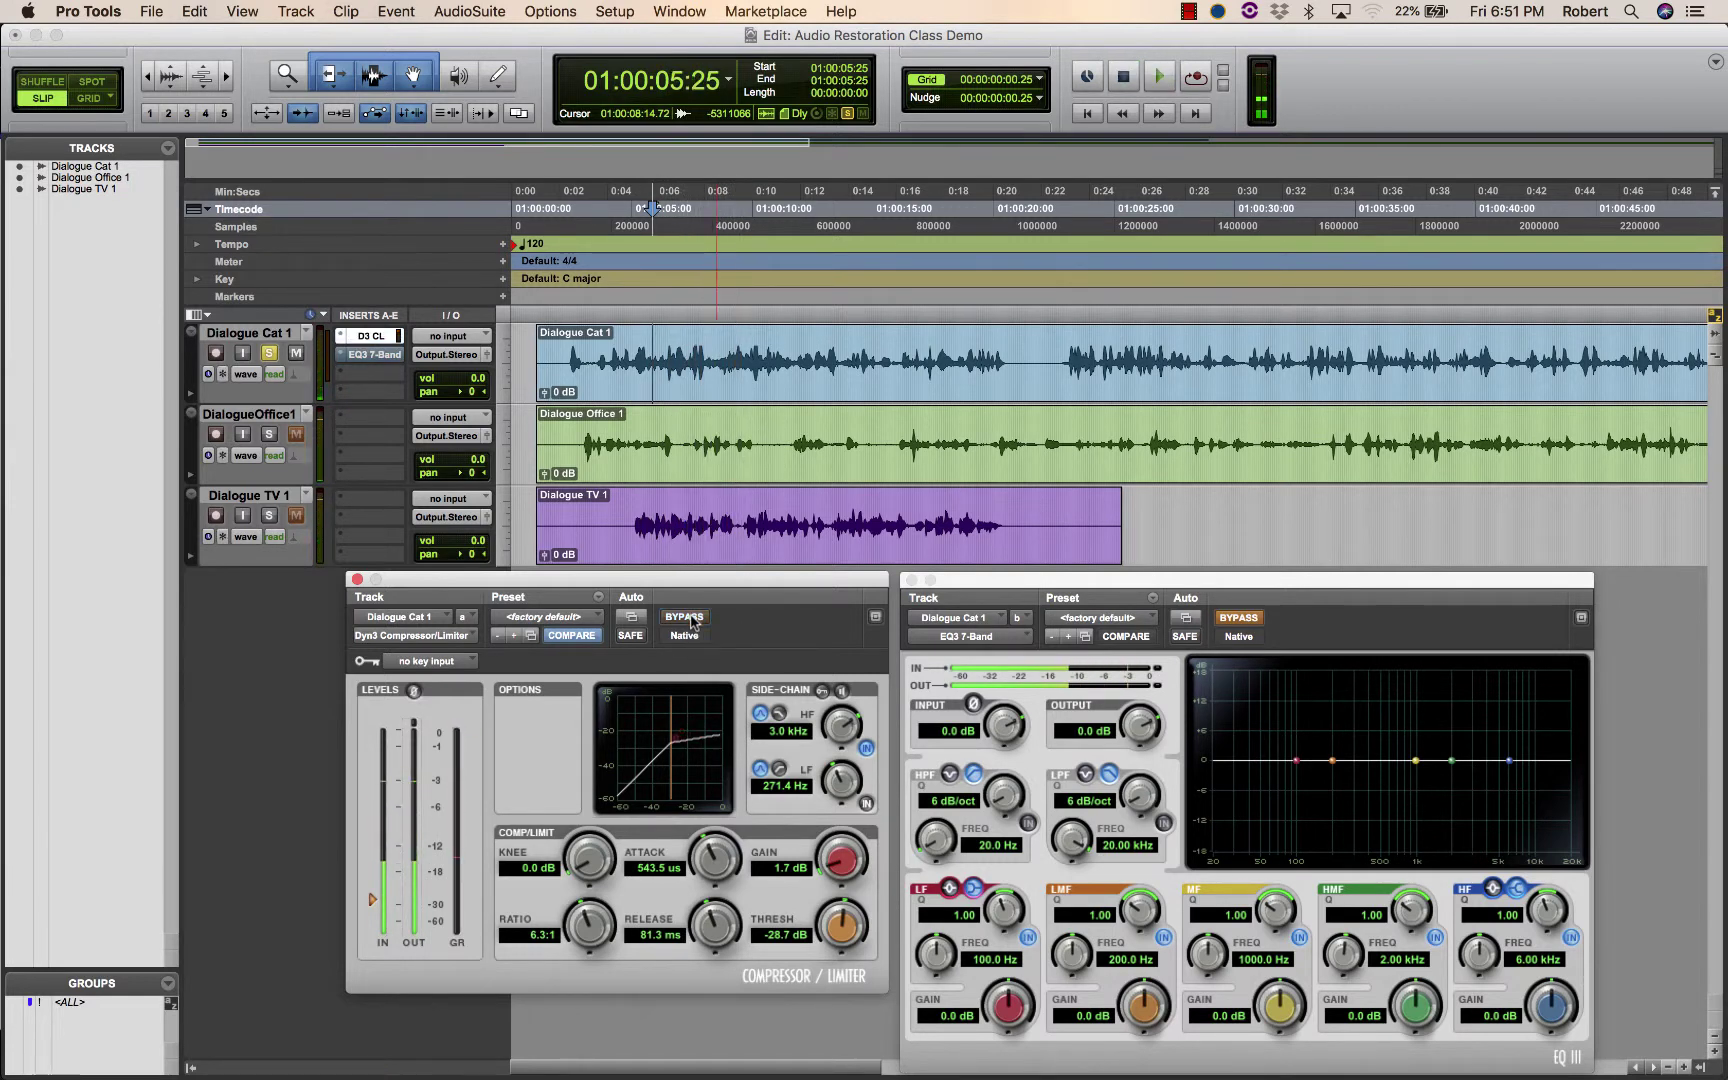
{"action": "key", "text": "space"}
{"action": "key", "text": "space"}
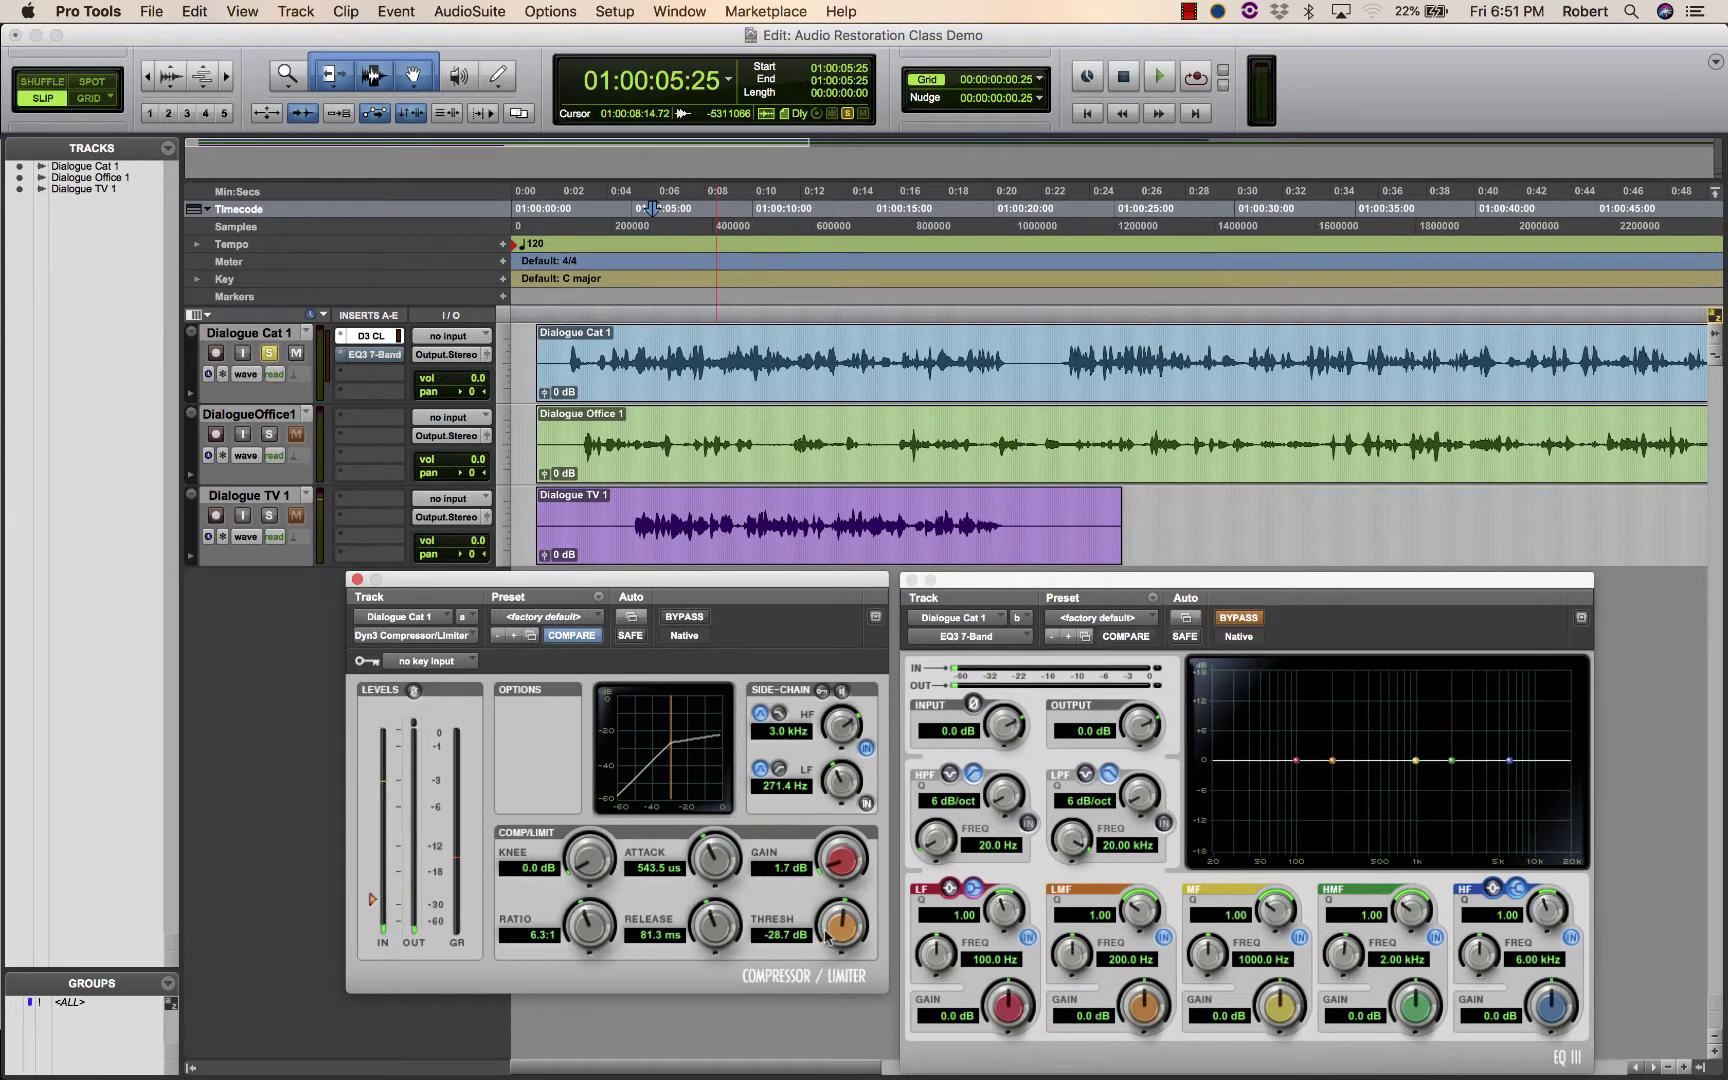
Raise the compressor threshold to -25.4 dB and audition the dialogue section
{"action": "left_click_drag", "start_coordinate": [835, 935], "coordinate": [838, 910]}
{"action": "key", "text": "space"}
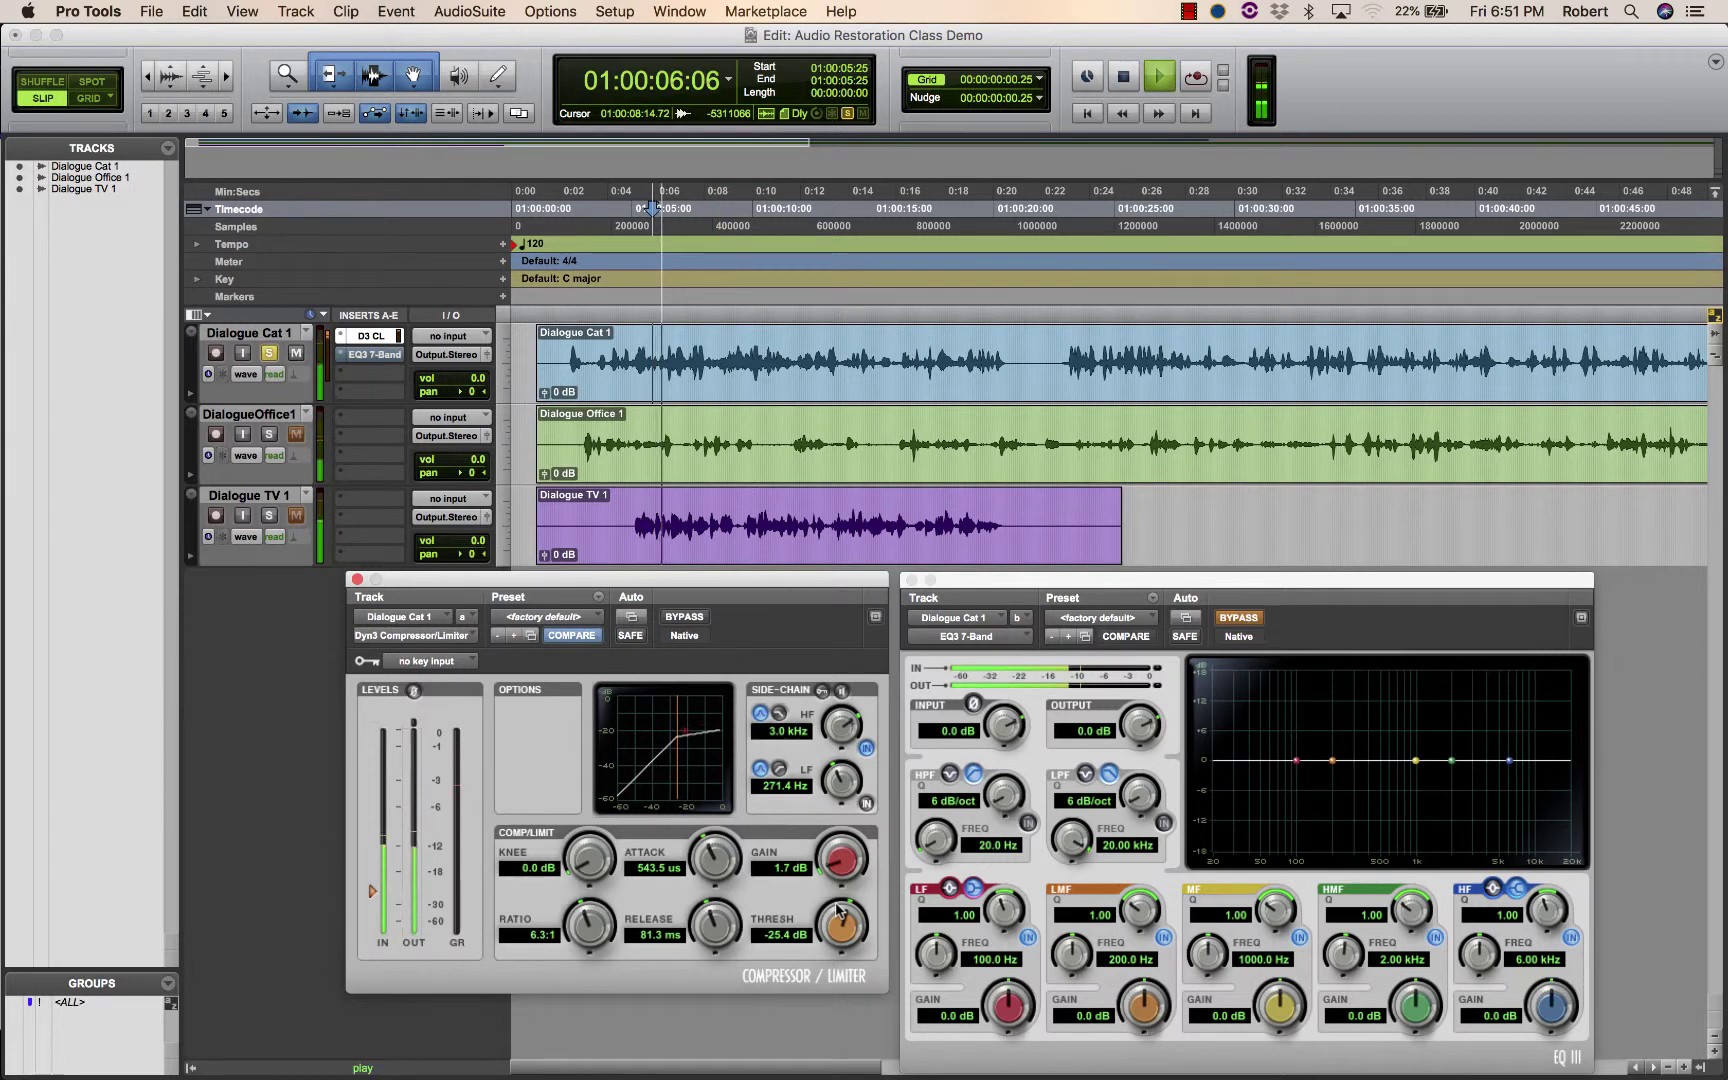
{"action": "key", "text": "space"}
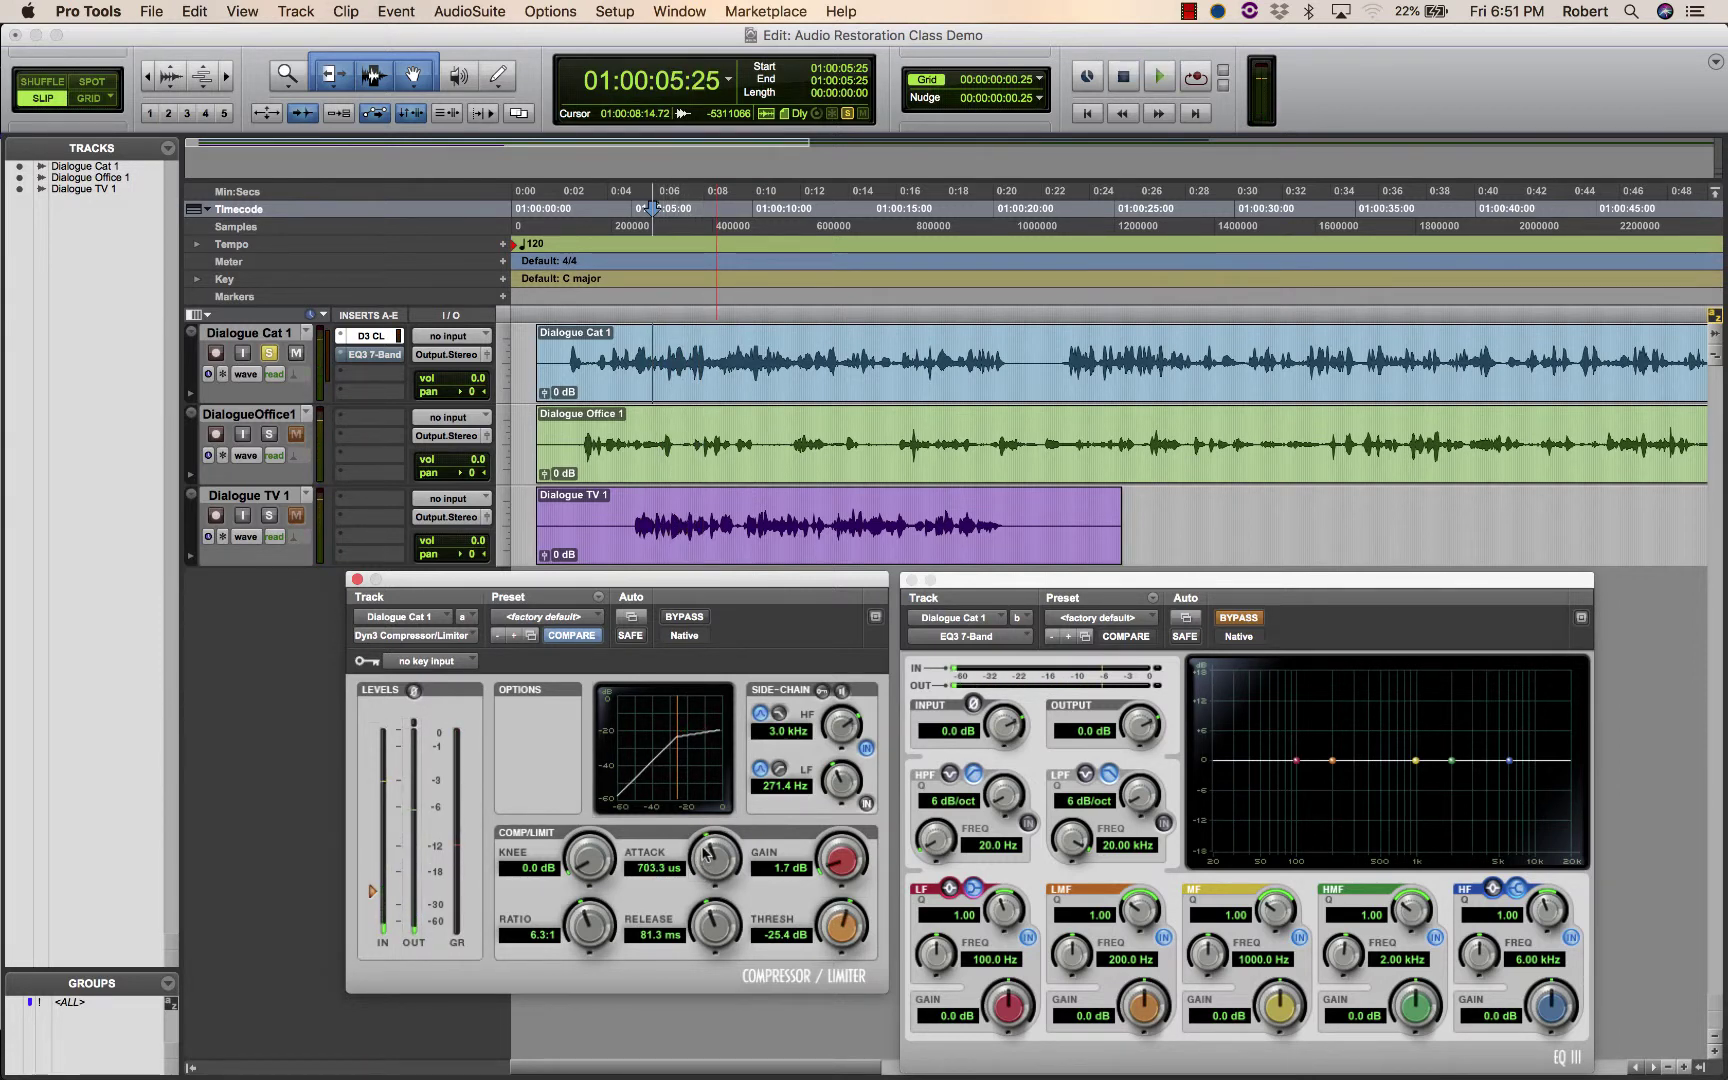
Try slower compressor attack times up to 87.1 ms and play the dialogue section
{"action": "left_click", "coordinate": [706, 848], "text": "alt"}
{"action": "left_click_drag", "start_coordinate": [709, 870], "coordinate": [710, 850]}
{"action": "left_click_drag", "start_coordinate": [711, 860], "coordinate": [717, 838]}
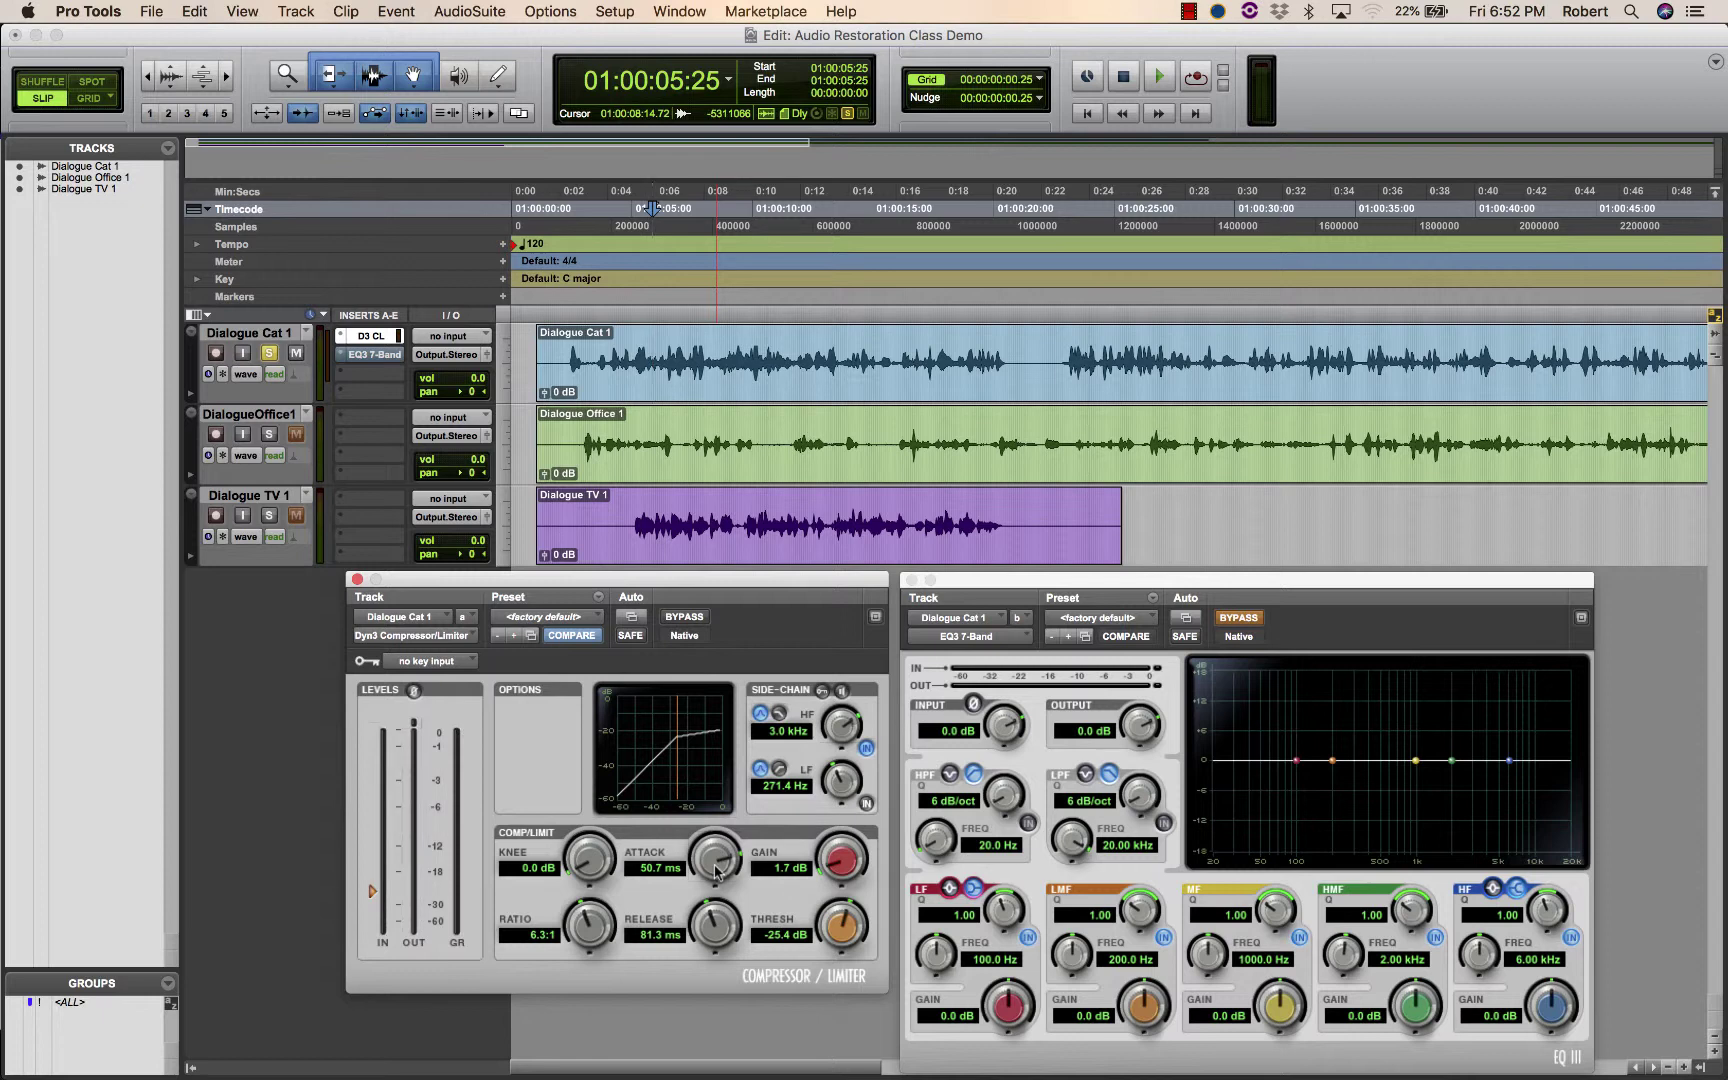
{"action": "left_click_drag", "start_coordinate": [712, 866], "coordinate": [706, 862]}
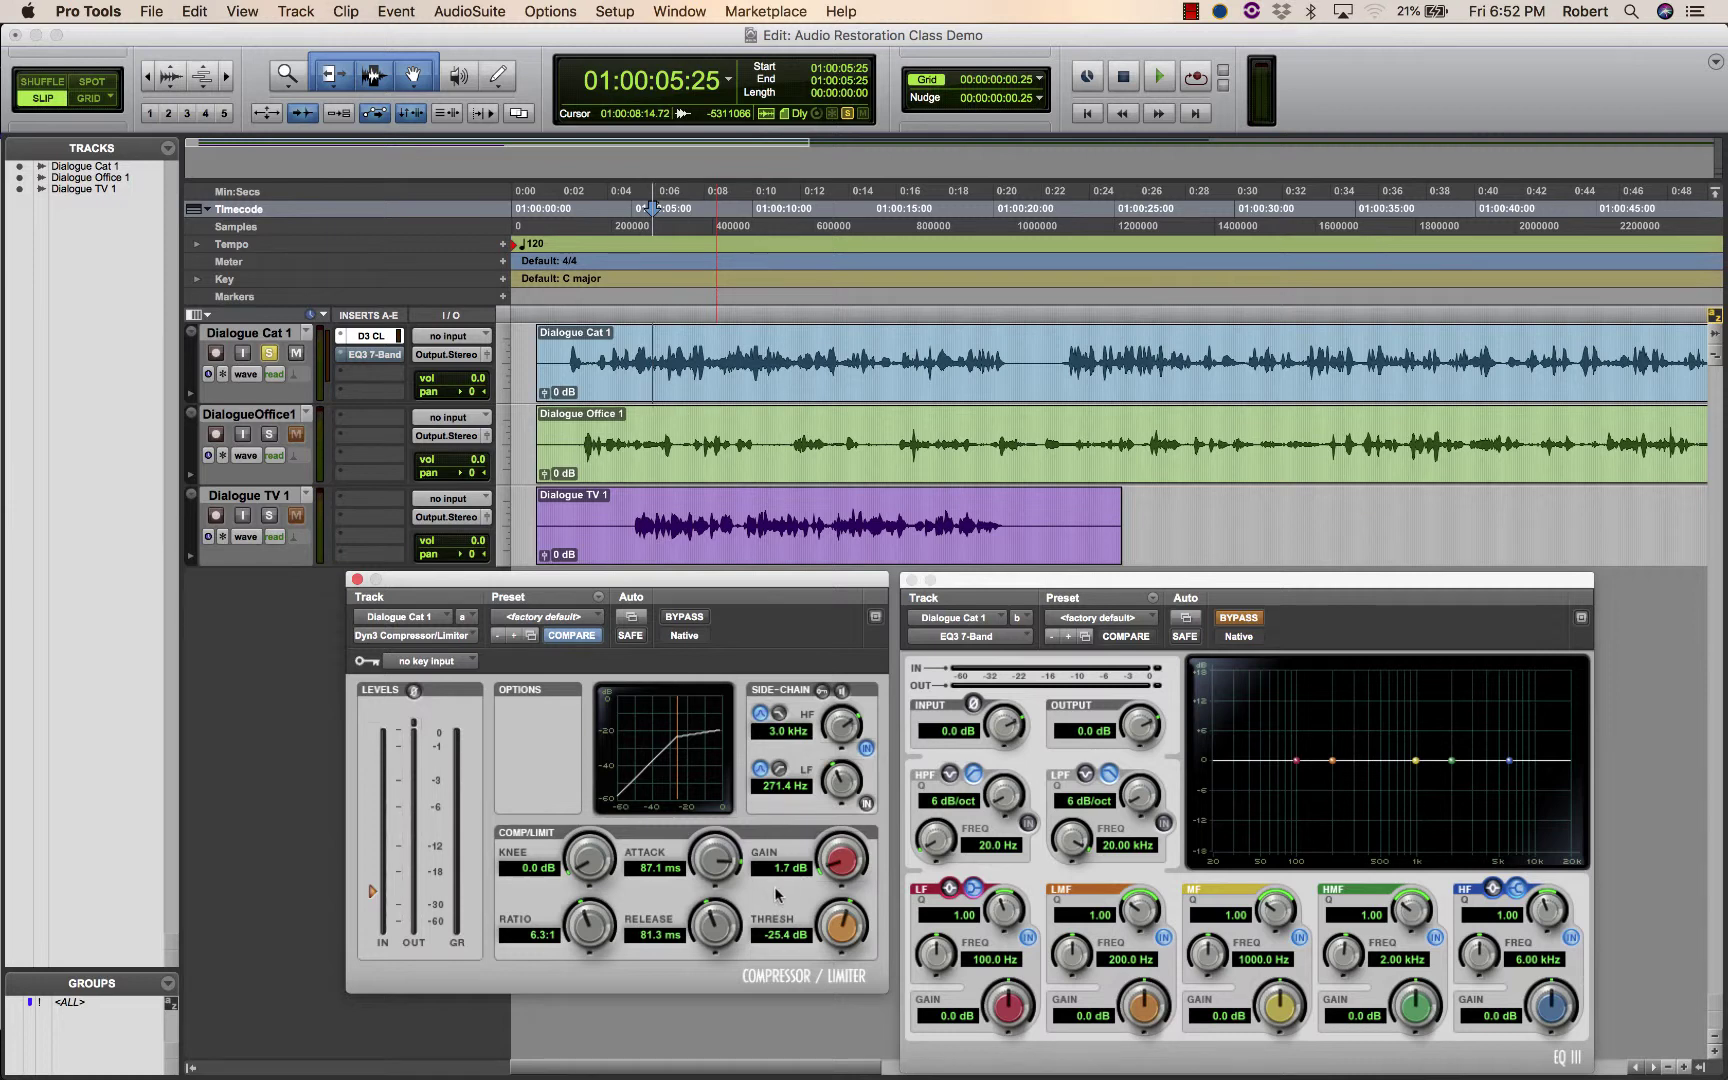
{"action": "key", "text": "space"}
Shorten the compressor attack to 1.9 ms and replay the dialogue section repeatedly to judge it
{"action": "left_click_drag", "start_coordinate": [715, 858], "coordinate": [707, 930]}
{"action": "key", "text": "space"}
{"action": "key", "text": "space"}
{"action": "key", "text": "space"}
{"action": "key", "text": "space"}
{"action": "key", "text": "space"}
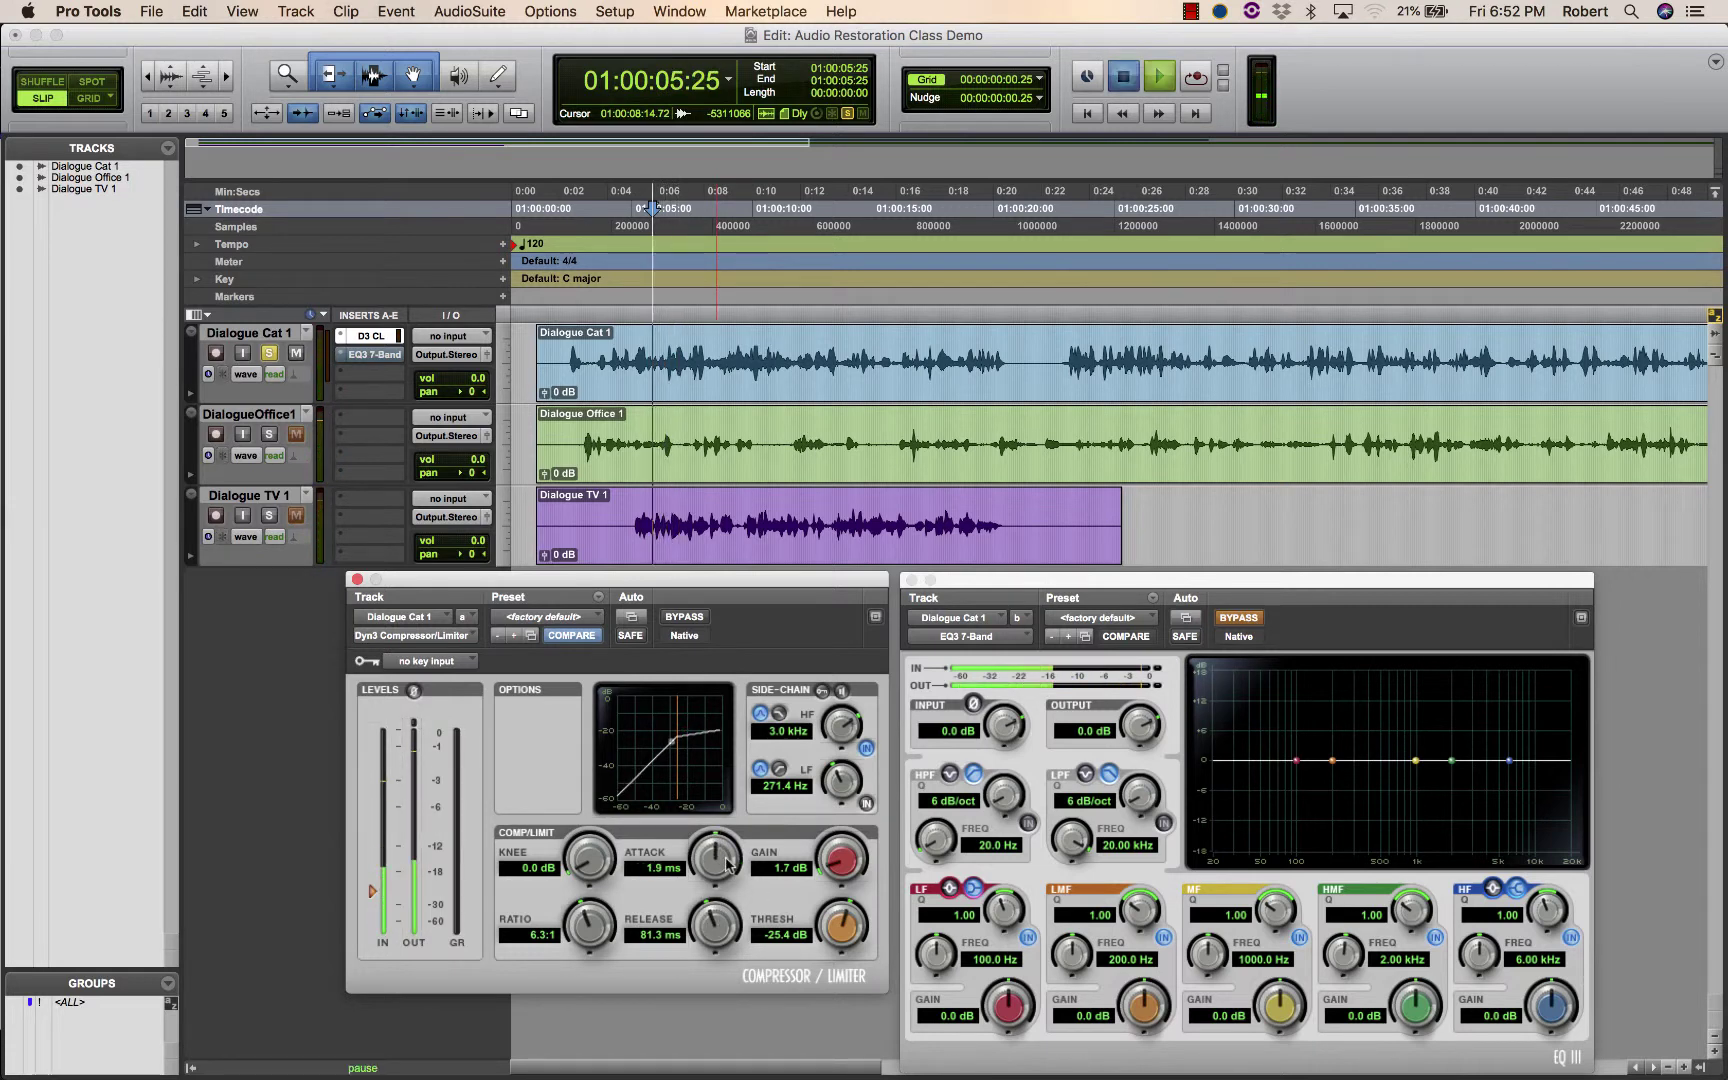
{"action": "key", "text": "space"}
{"action": "key", "text": "space"}
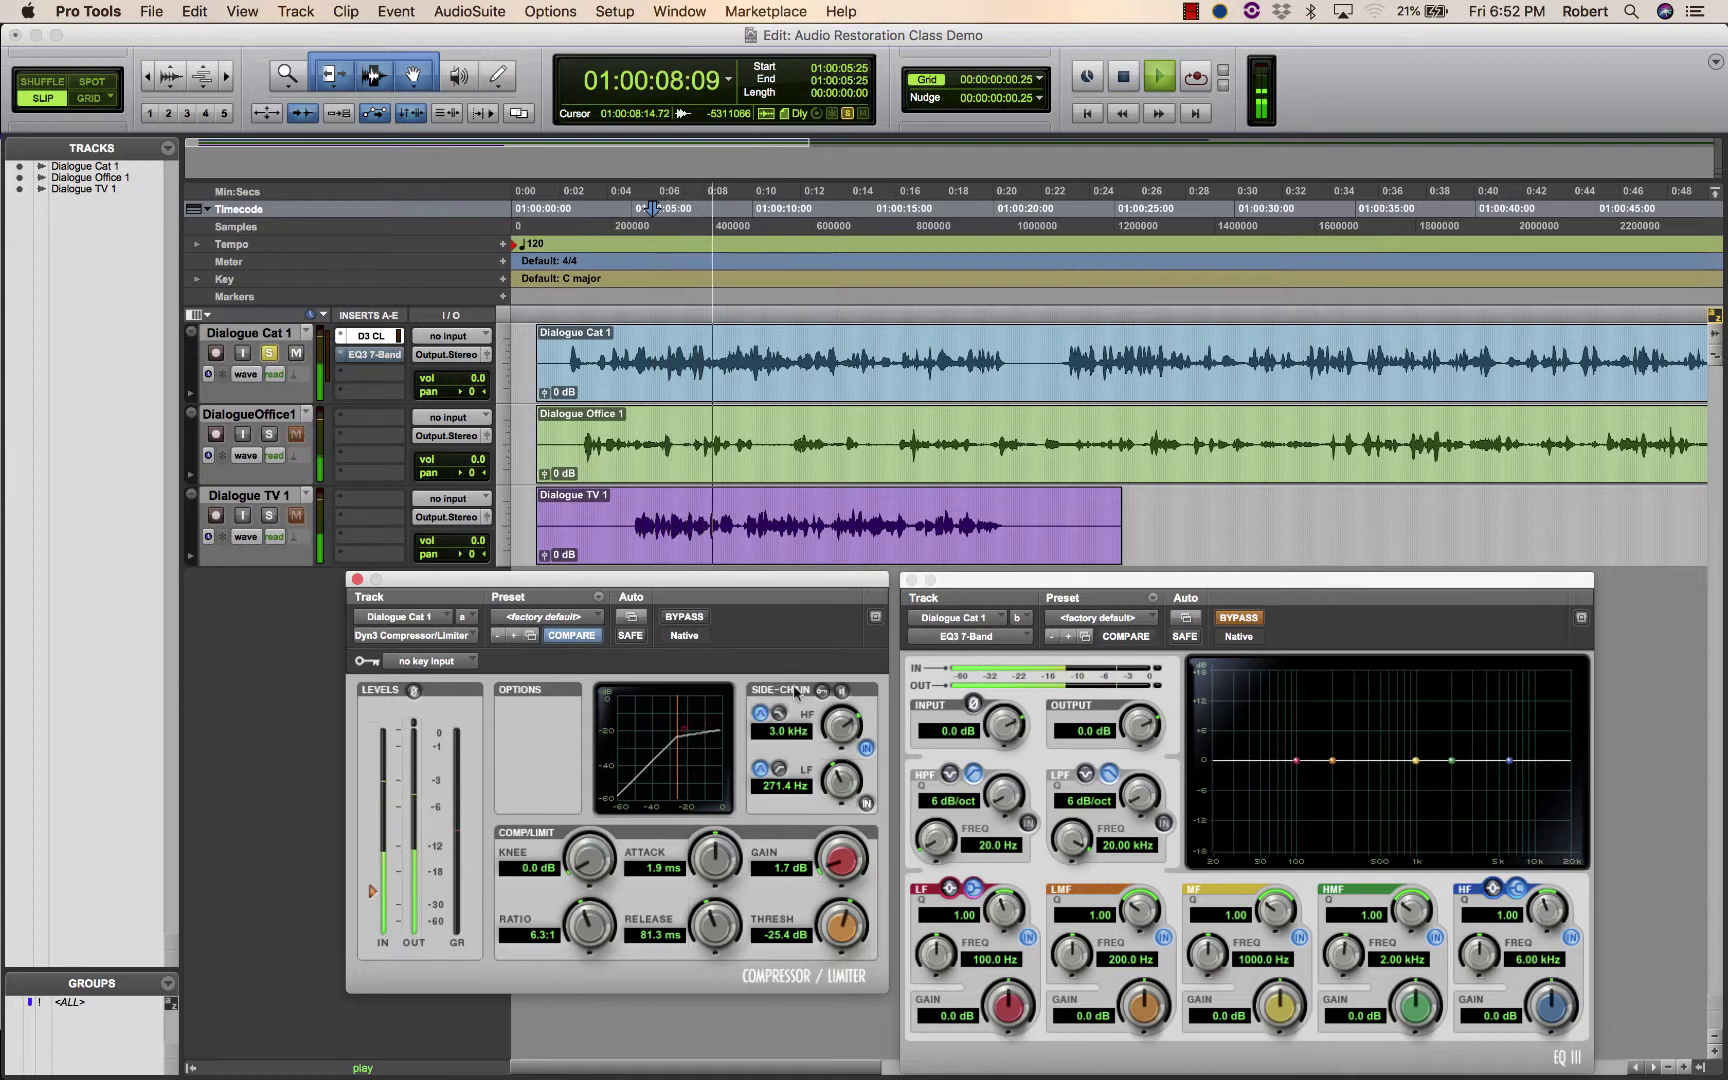
Bypass the Compressor/Limiter and play the section to hear the unprocessed dialogue
{"action": "key", "text": "space"}
{"action": "left_click", "coordinate": [700, 617]}
{"action": "key", "text": "space"}
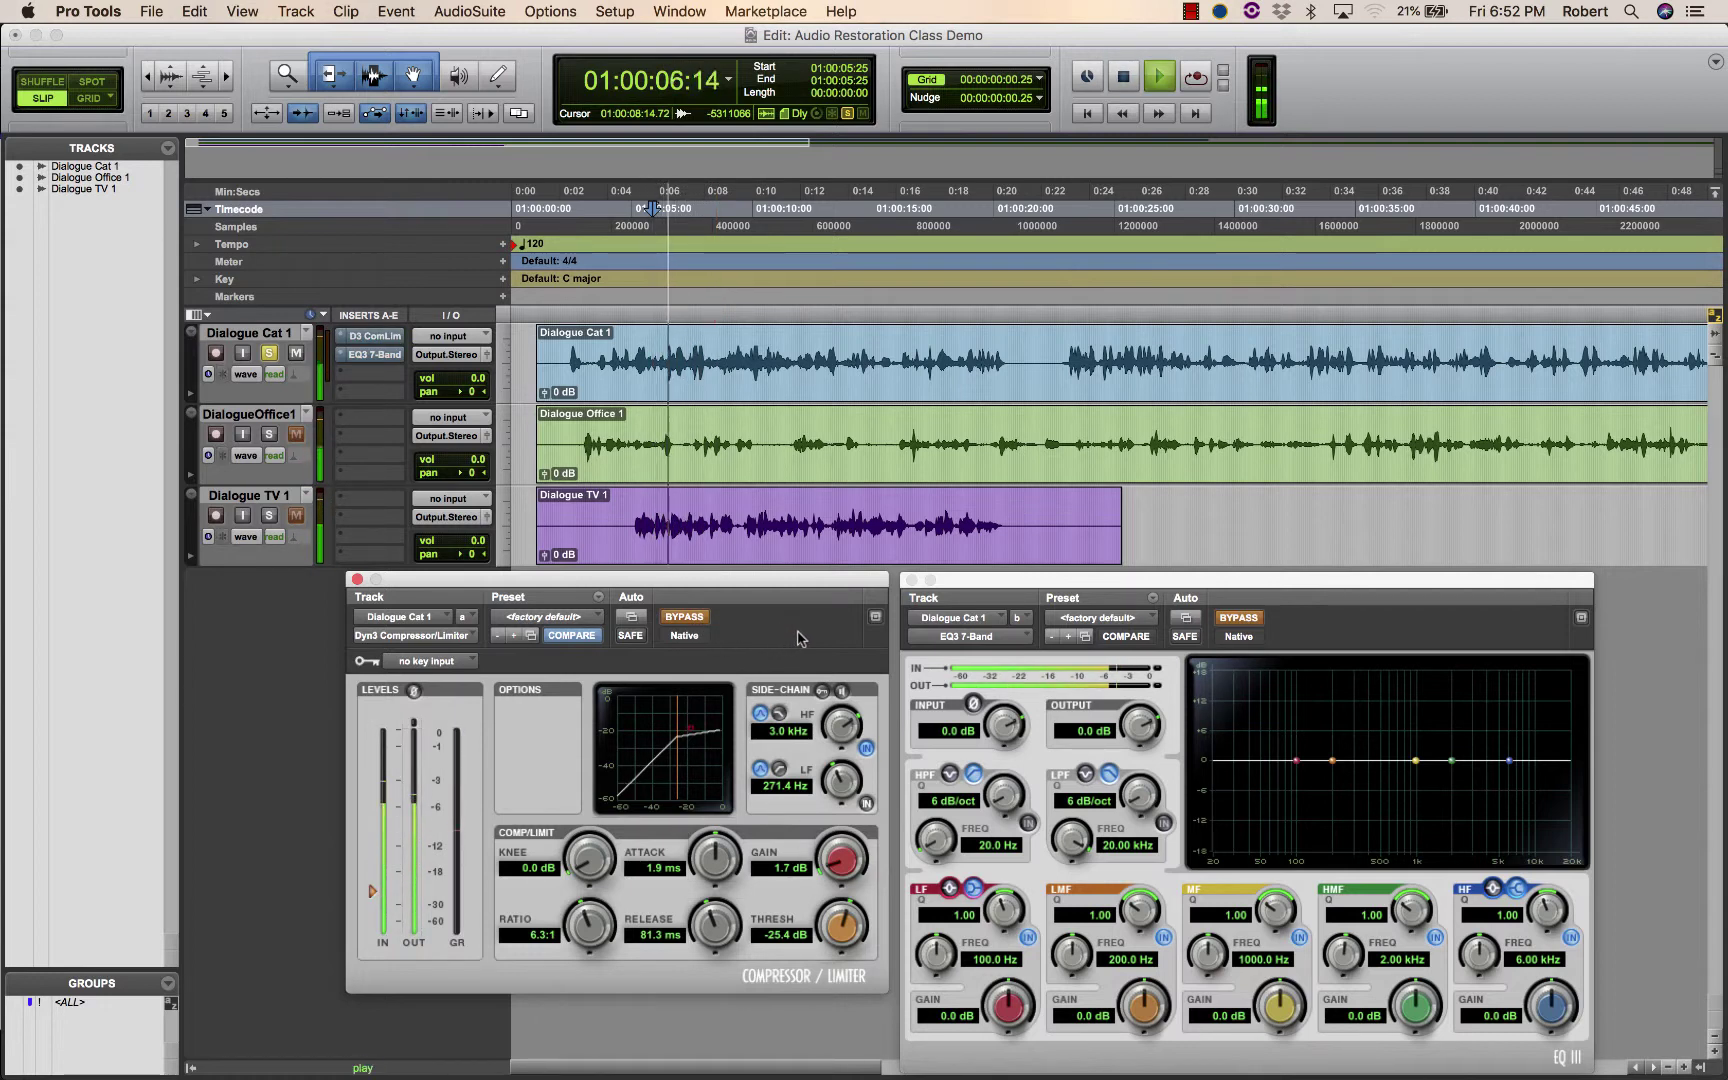
{"action": "key", "text": "space"}
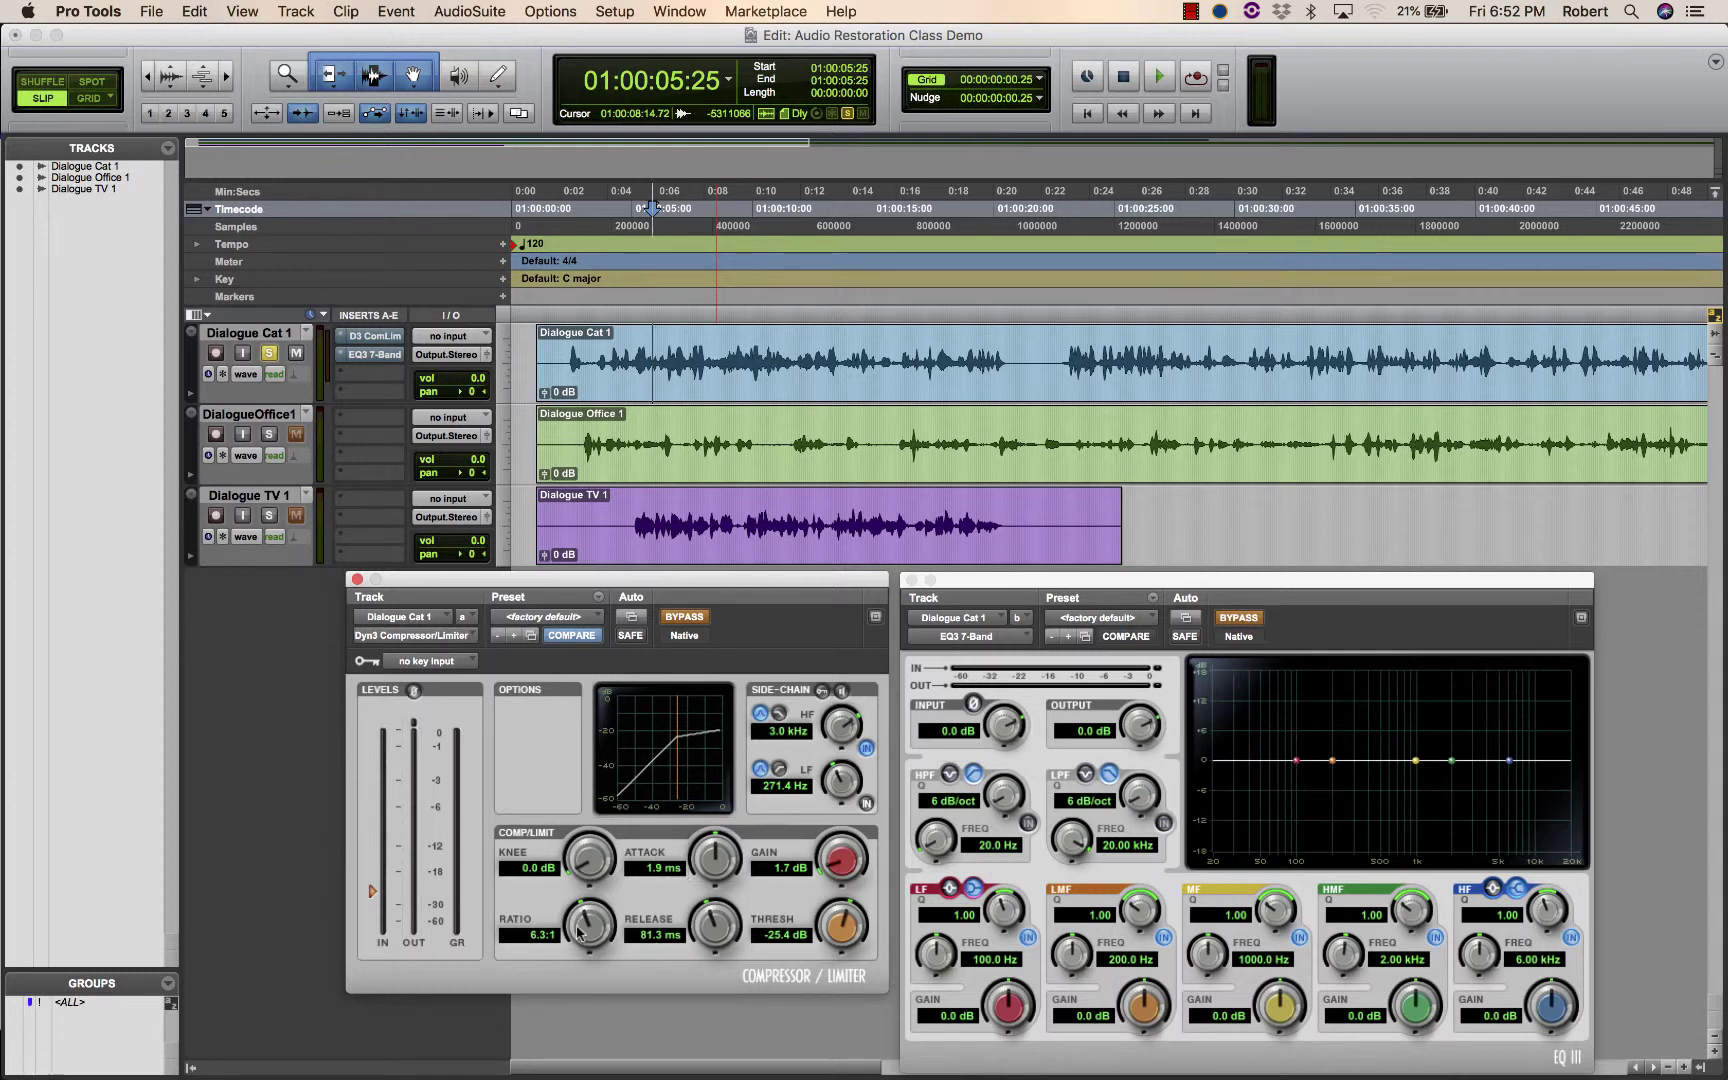
Raise the compression ratio to 8.3:1 and replay the section with the compressor still bypassed
{"action": "left_click_drag", "start_coordinate": [574, 928], "coordinate": [577, 923]}
{"action": "key", "text": "space"}
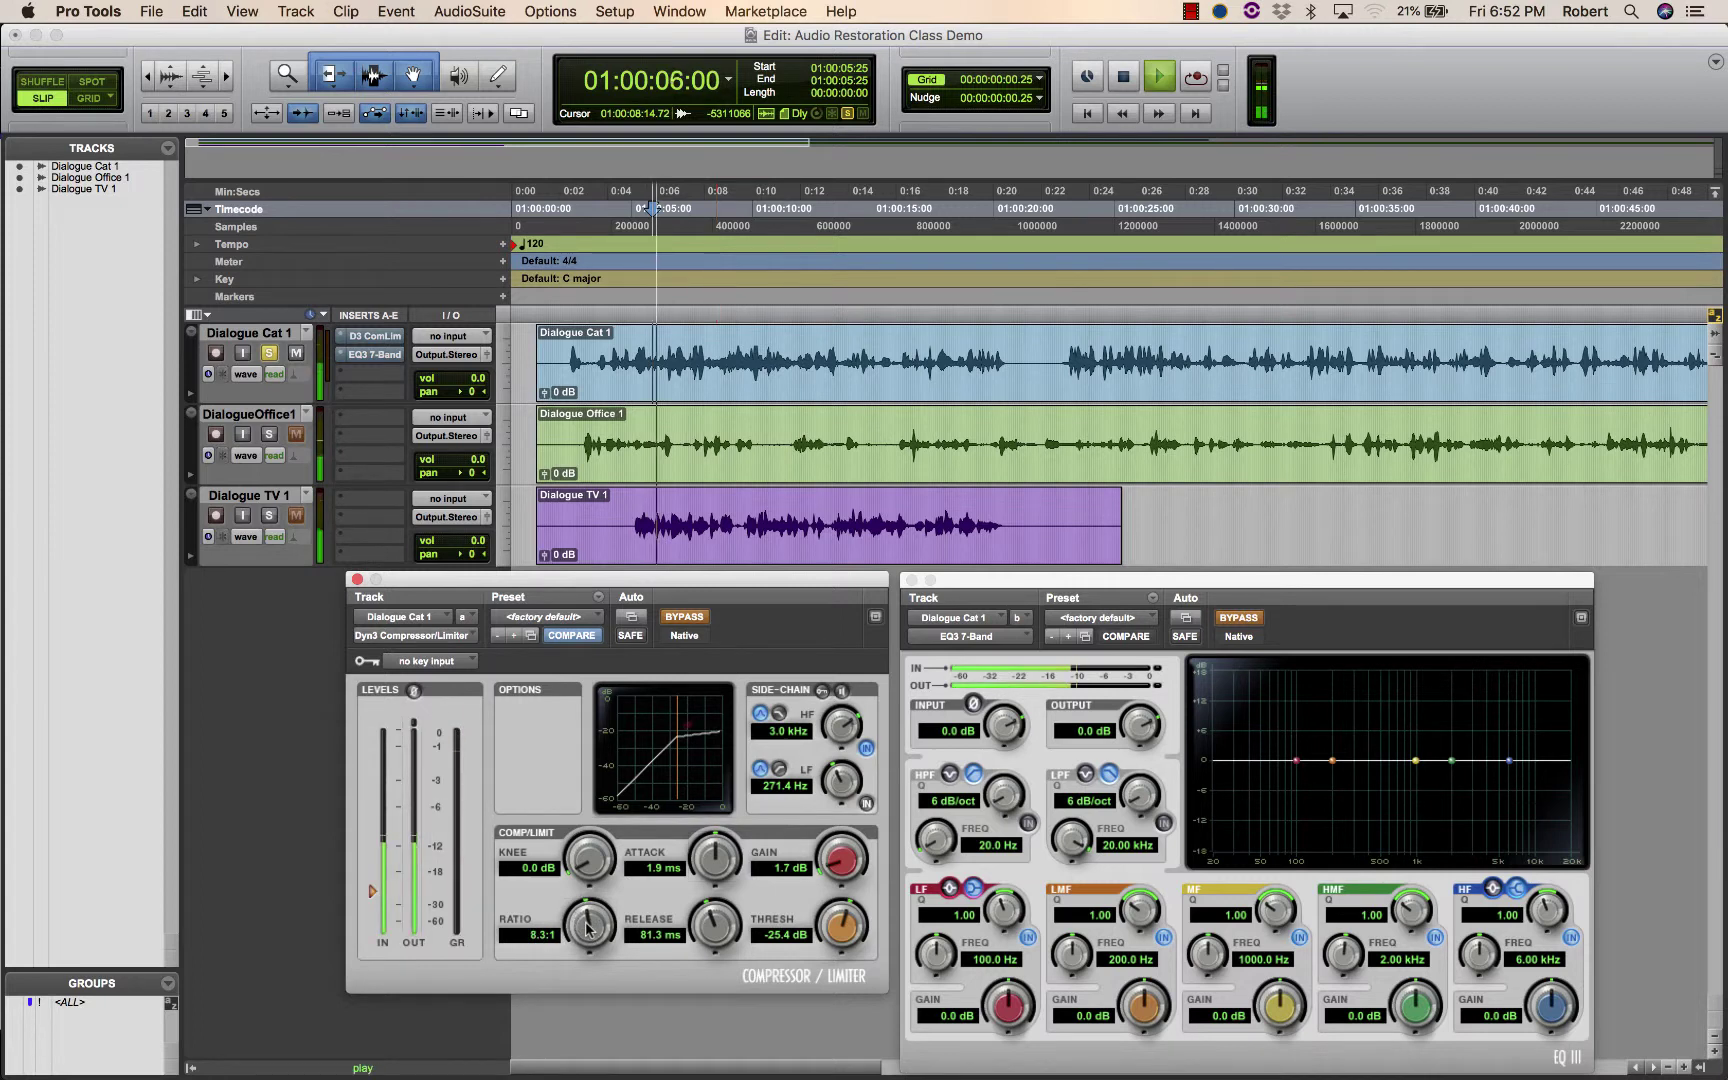
{"action": "key", "text": "space"}
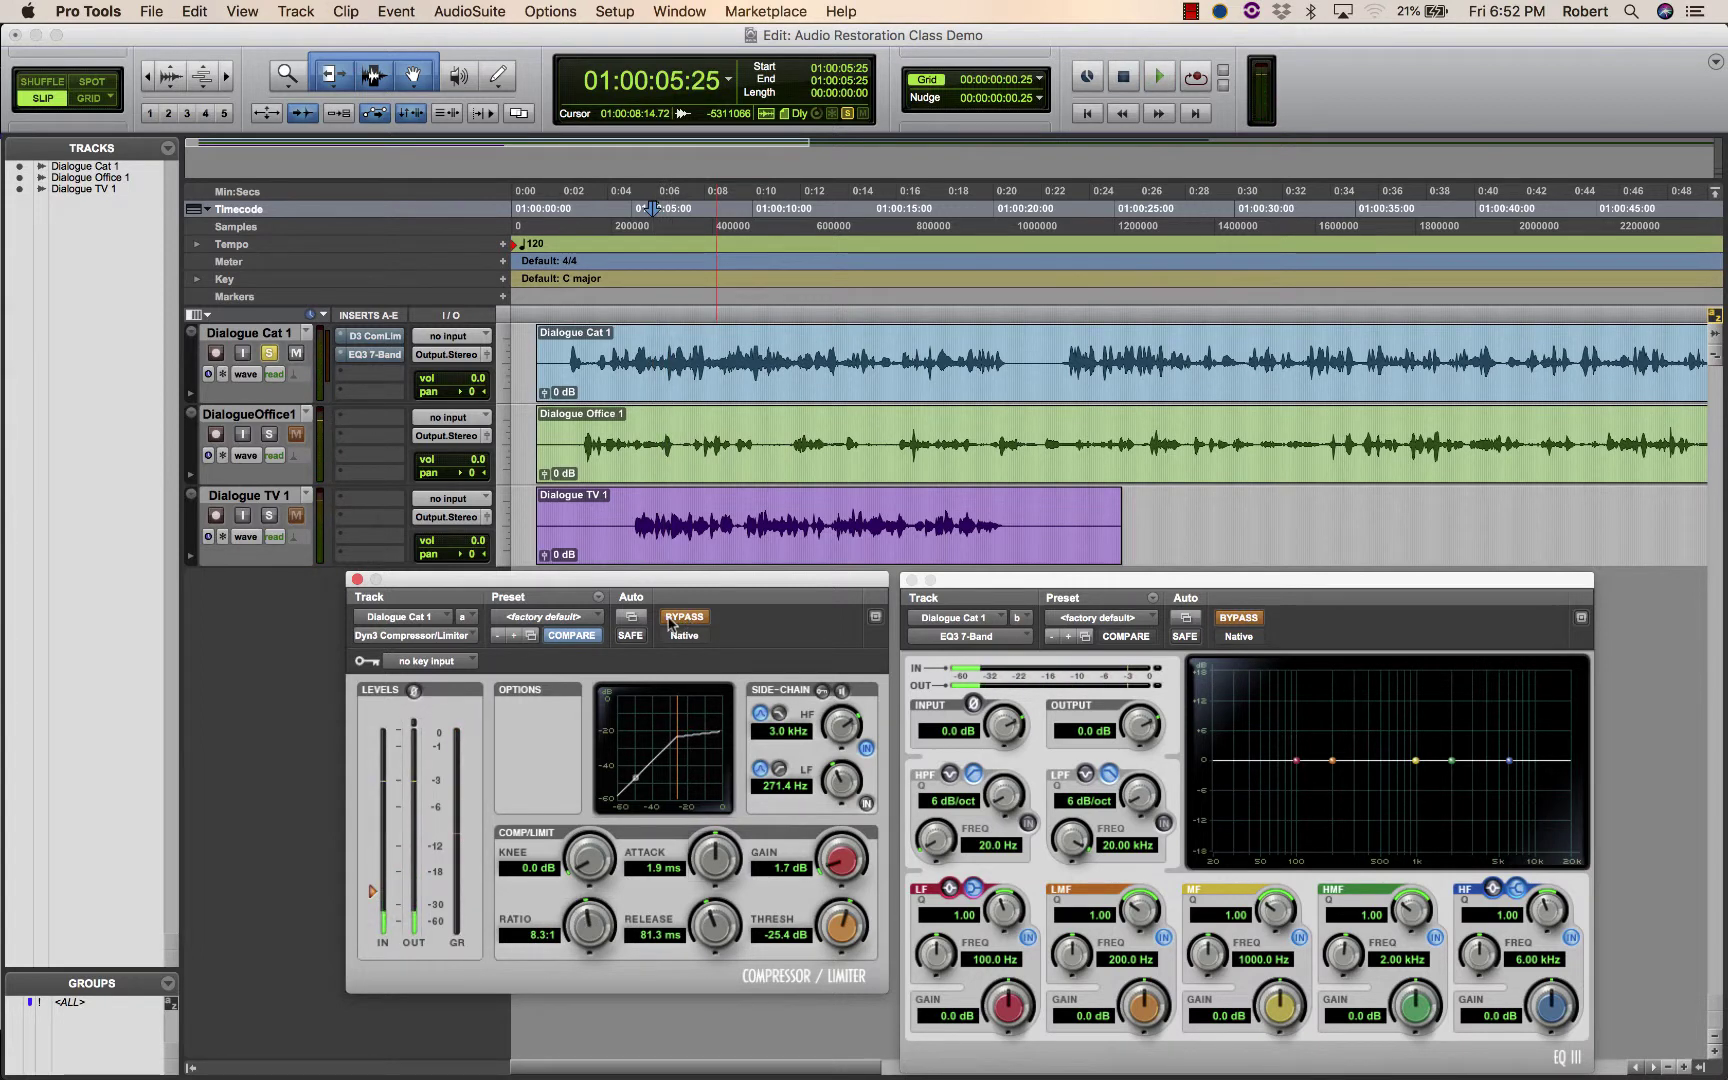
{"action": "key", "text": "space"}
{"action": "key", "text": "space"}
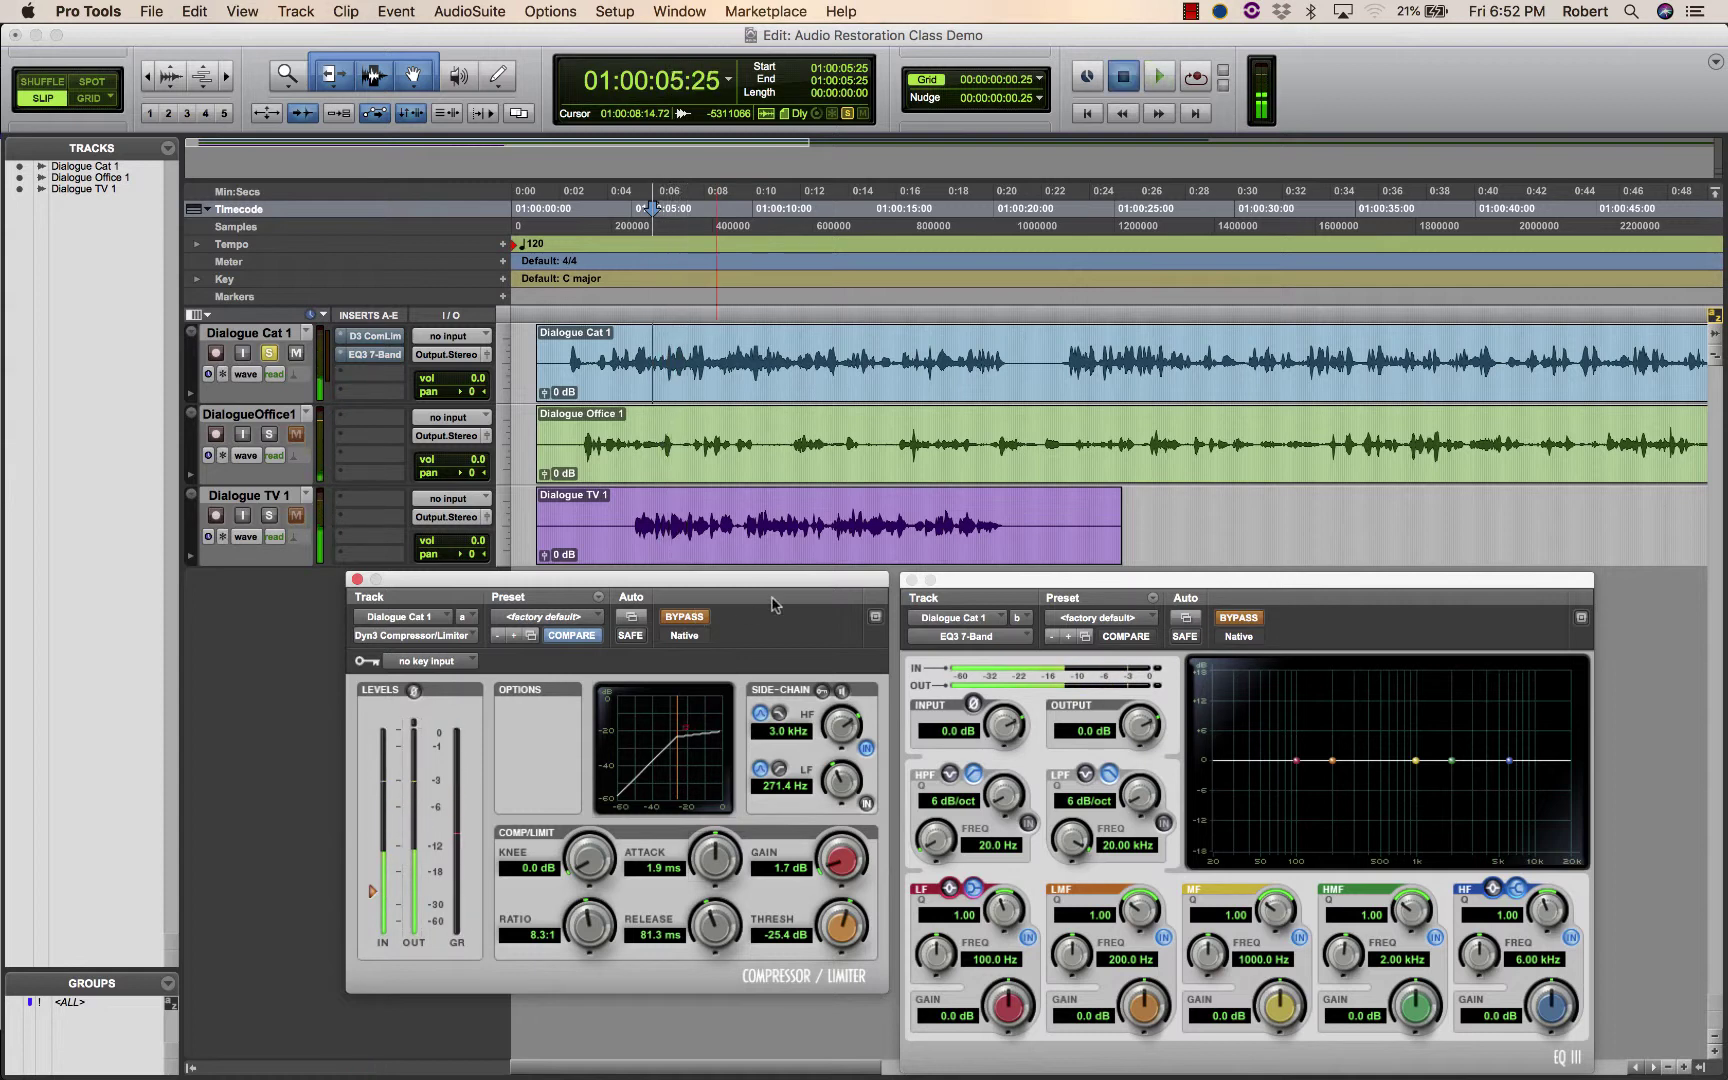
{"action": "key", "text": "space"}
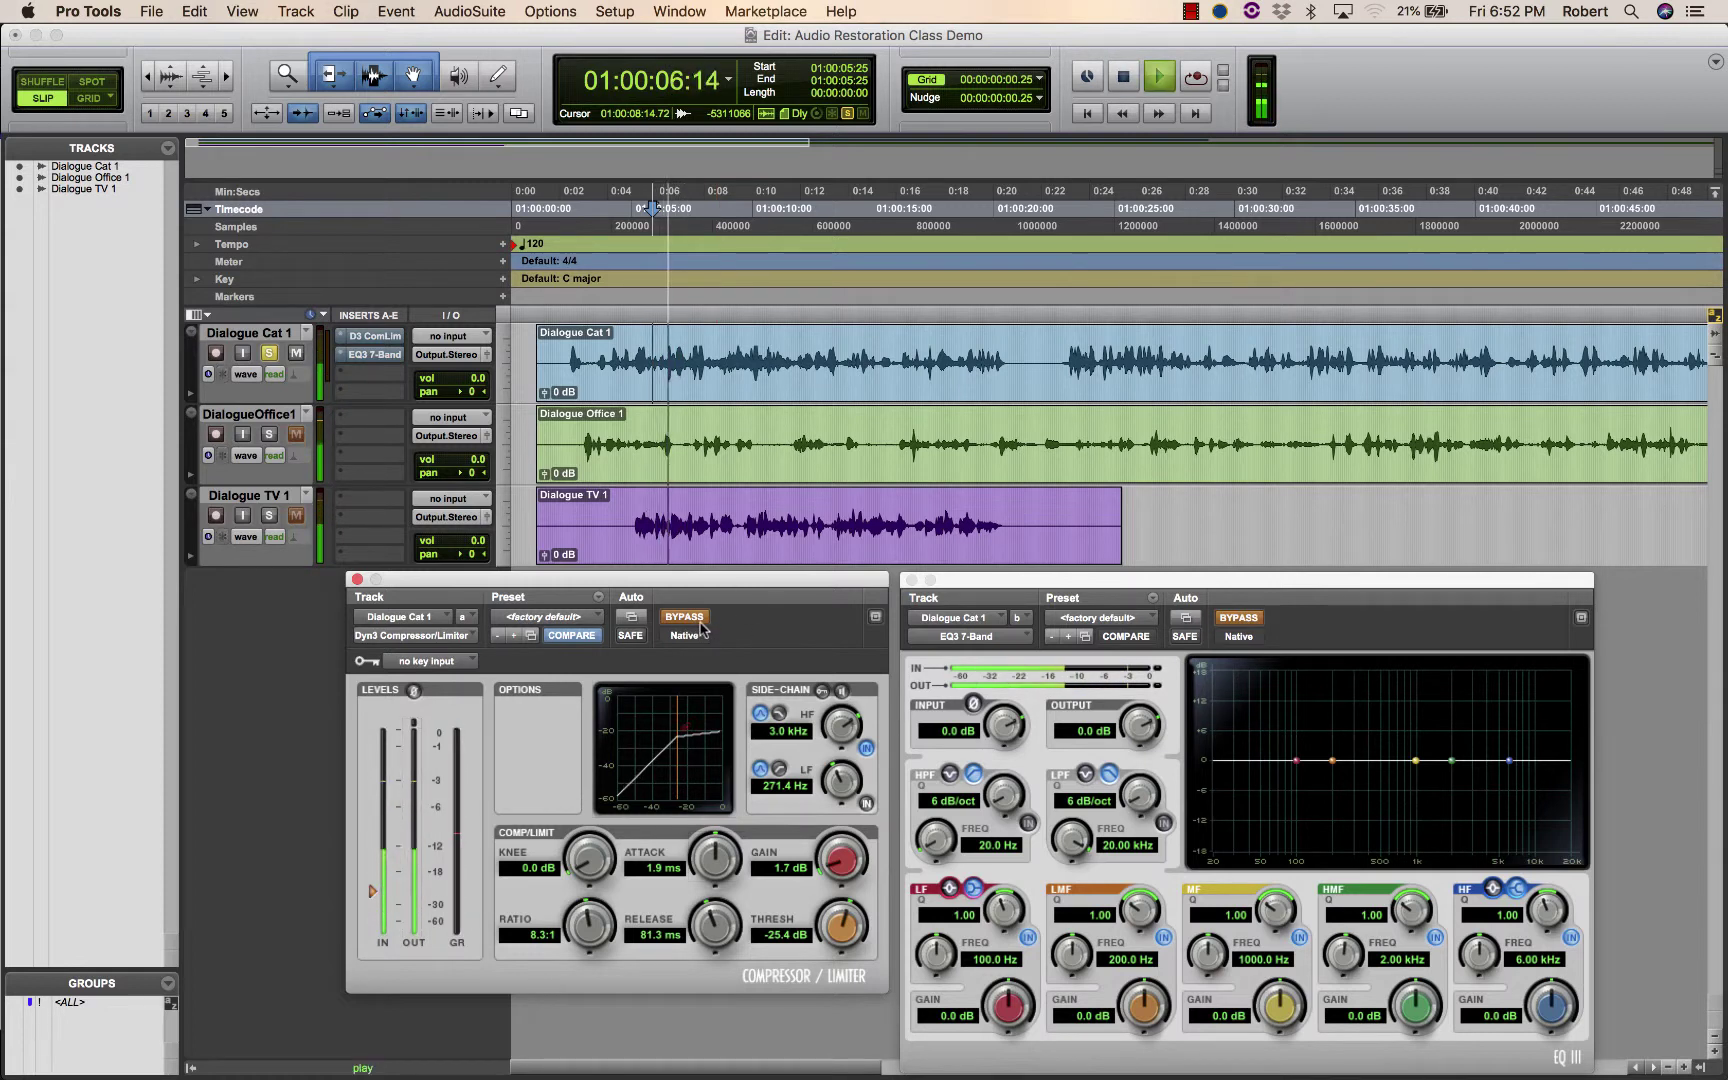
{"action": "key", "text": "space"}
{"action": "key", "text": "space"}
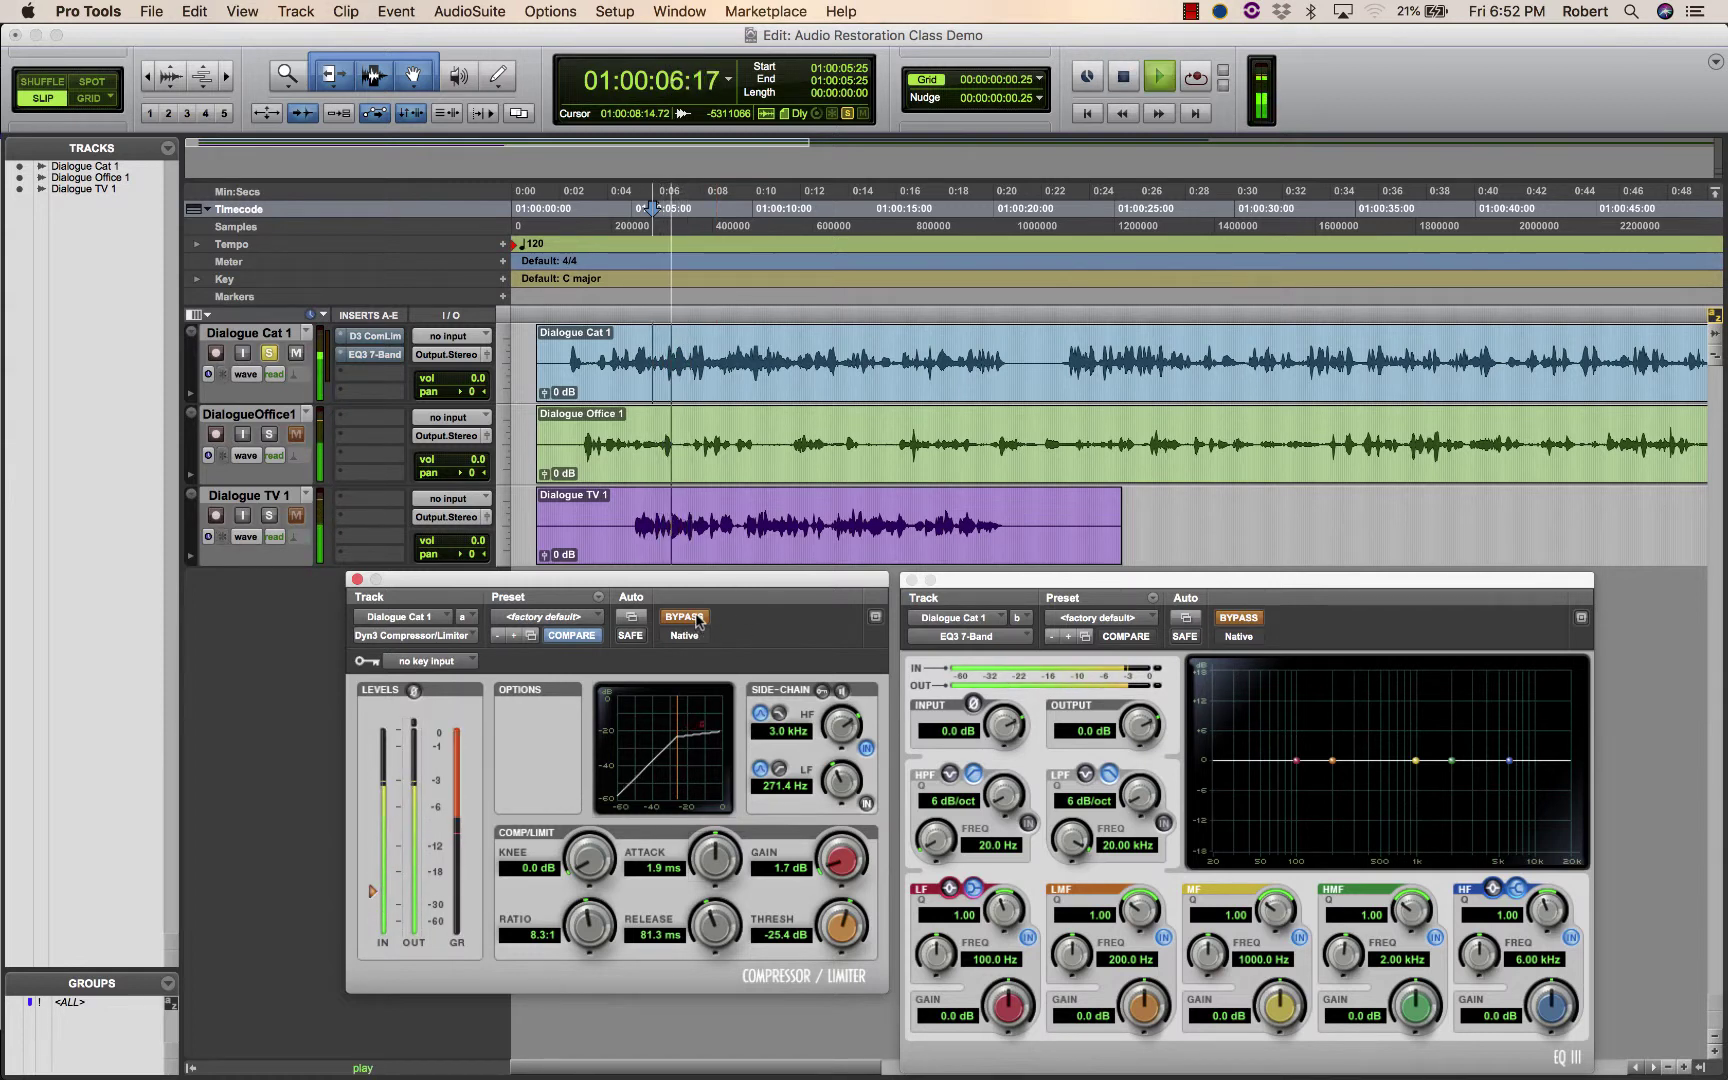
Reactivate the Compressor/Limiter and replay the section to hear the 8.3:1 ratio on the dialogue
{"action": "key", "text": "space"}
{"action": "left_click", "coordinate": [688, 617]}
{"action": "key", "text": "space"}
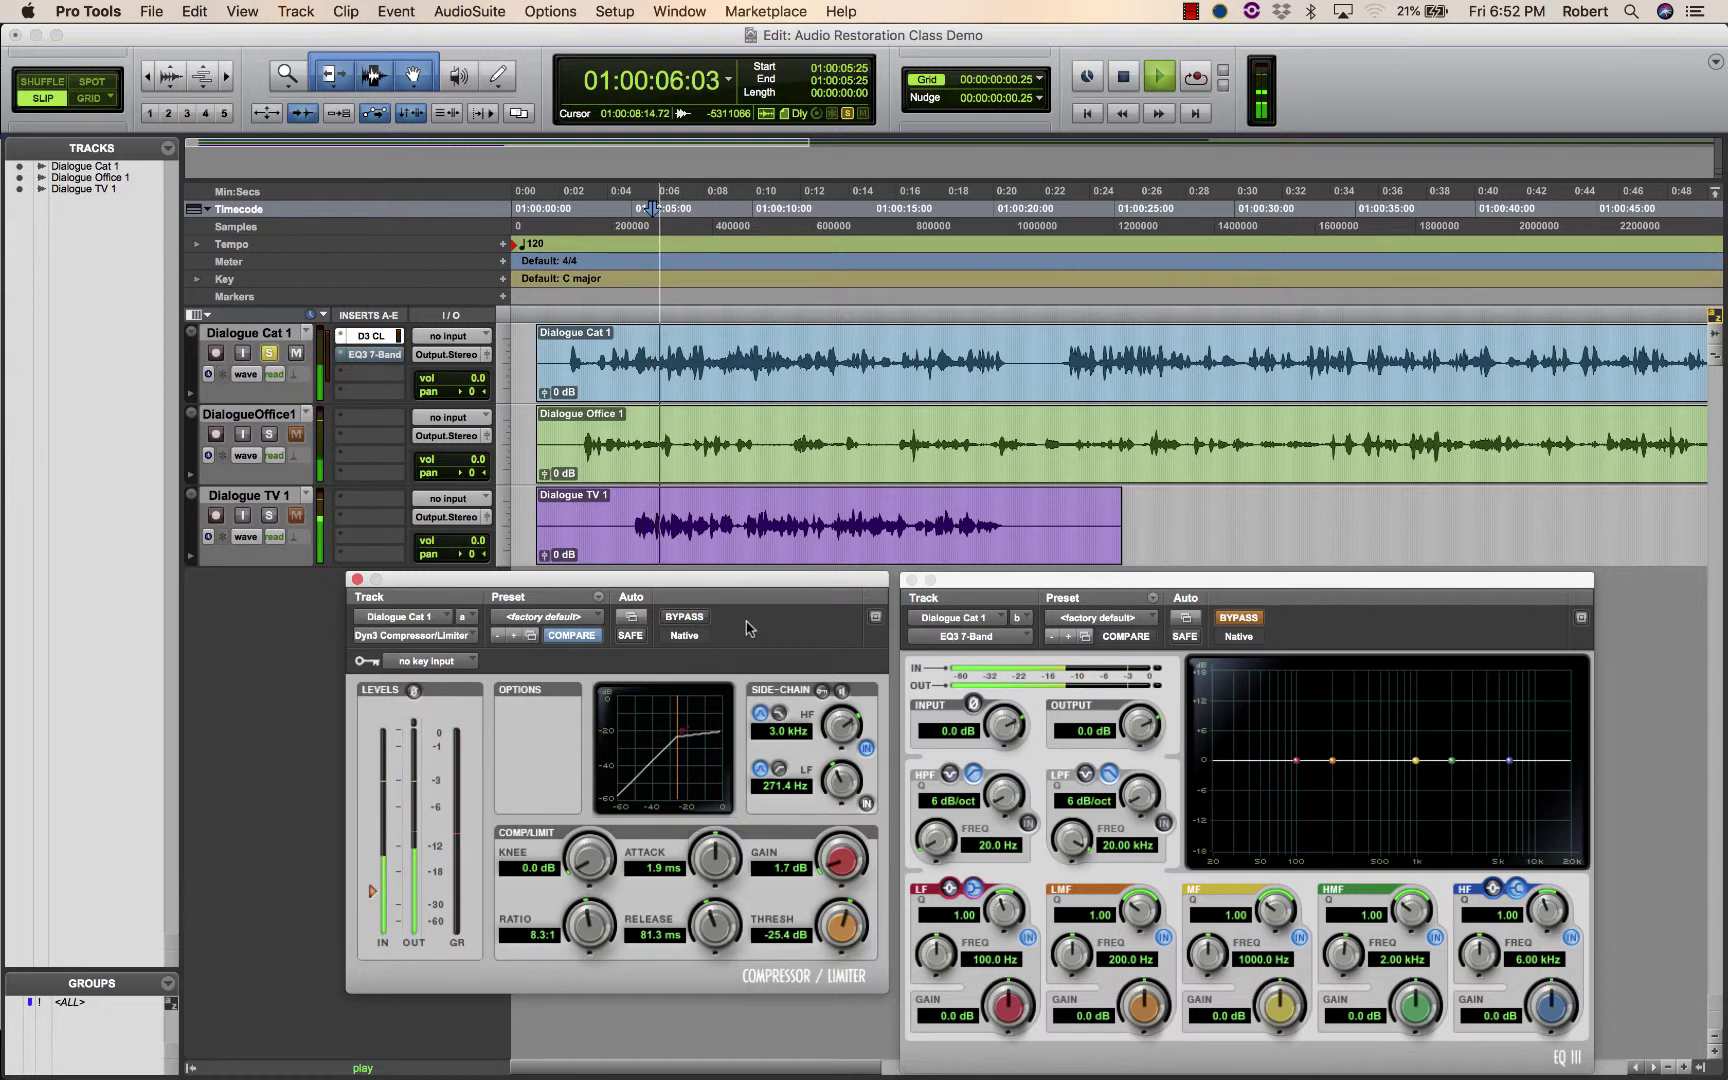
{"action": "key", "text": "space"}
{"action": "key", "text": "space"}
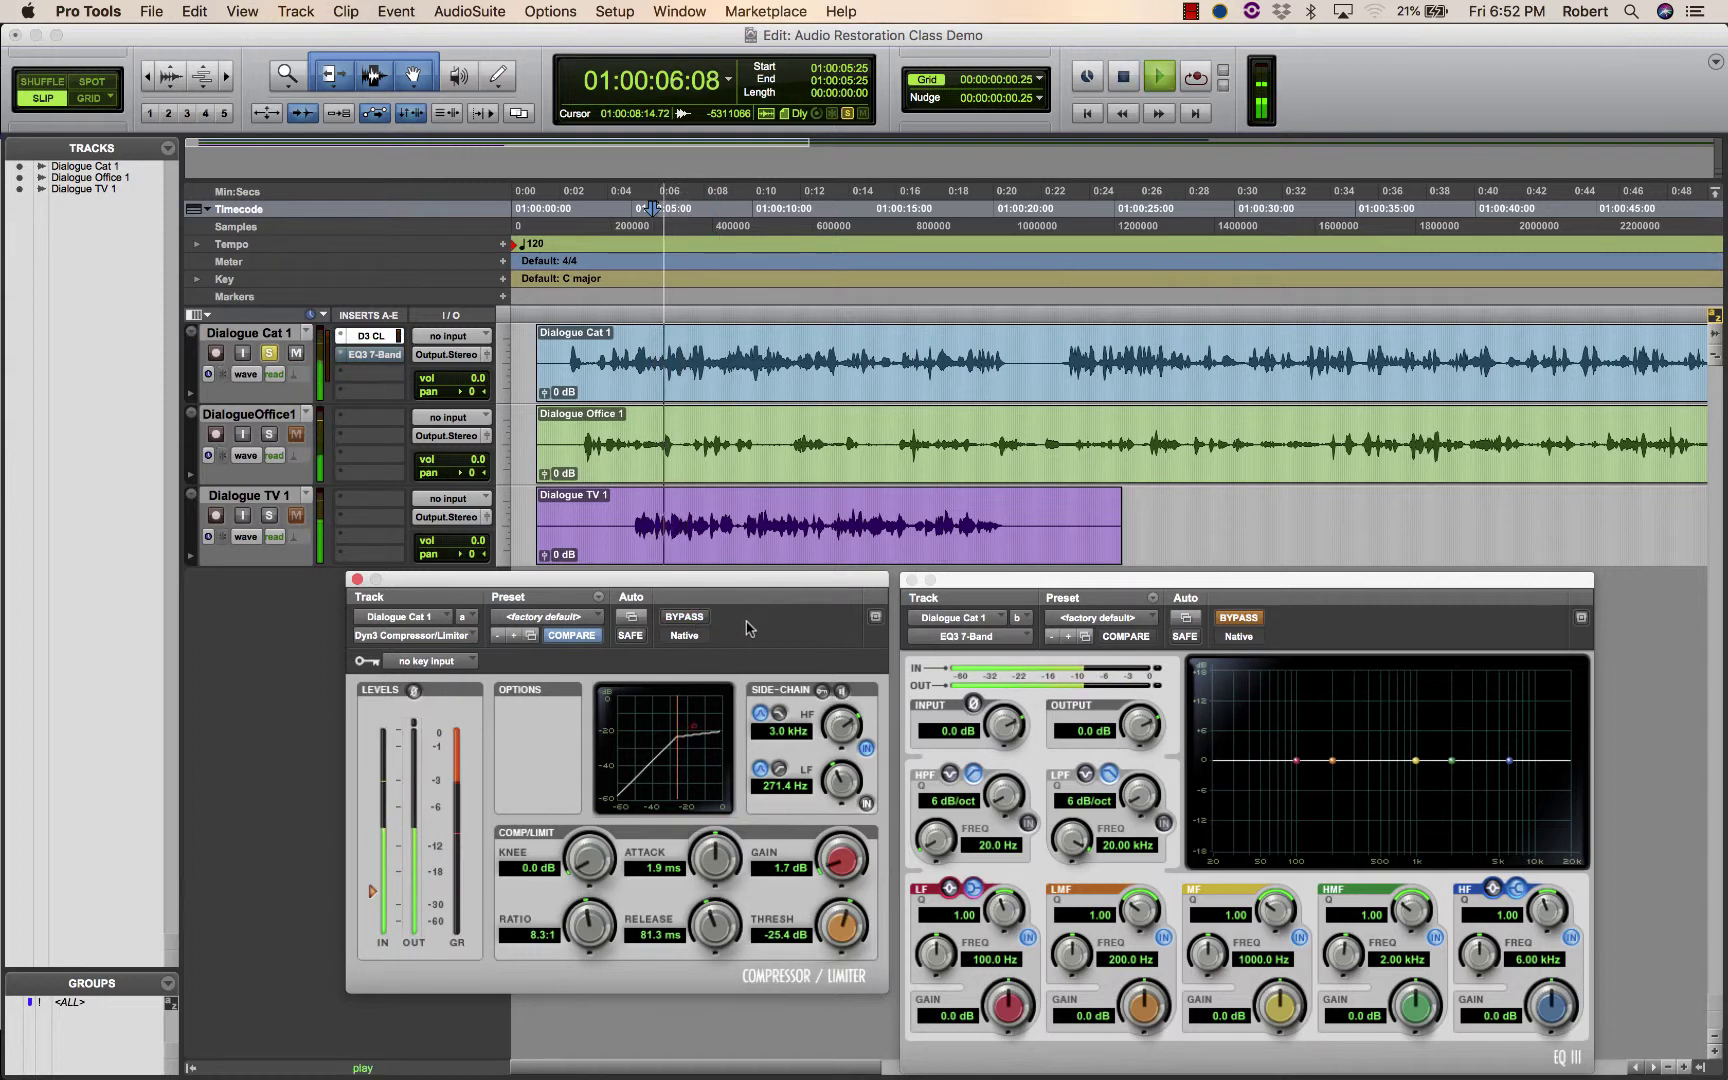
{"action": "key", "text": "space"}
Switch the side-chain from the HF filter to the LF filter at 271.4 Hz and play the dialogue
{"action": "left_click", "coordinate": [866, 749]}
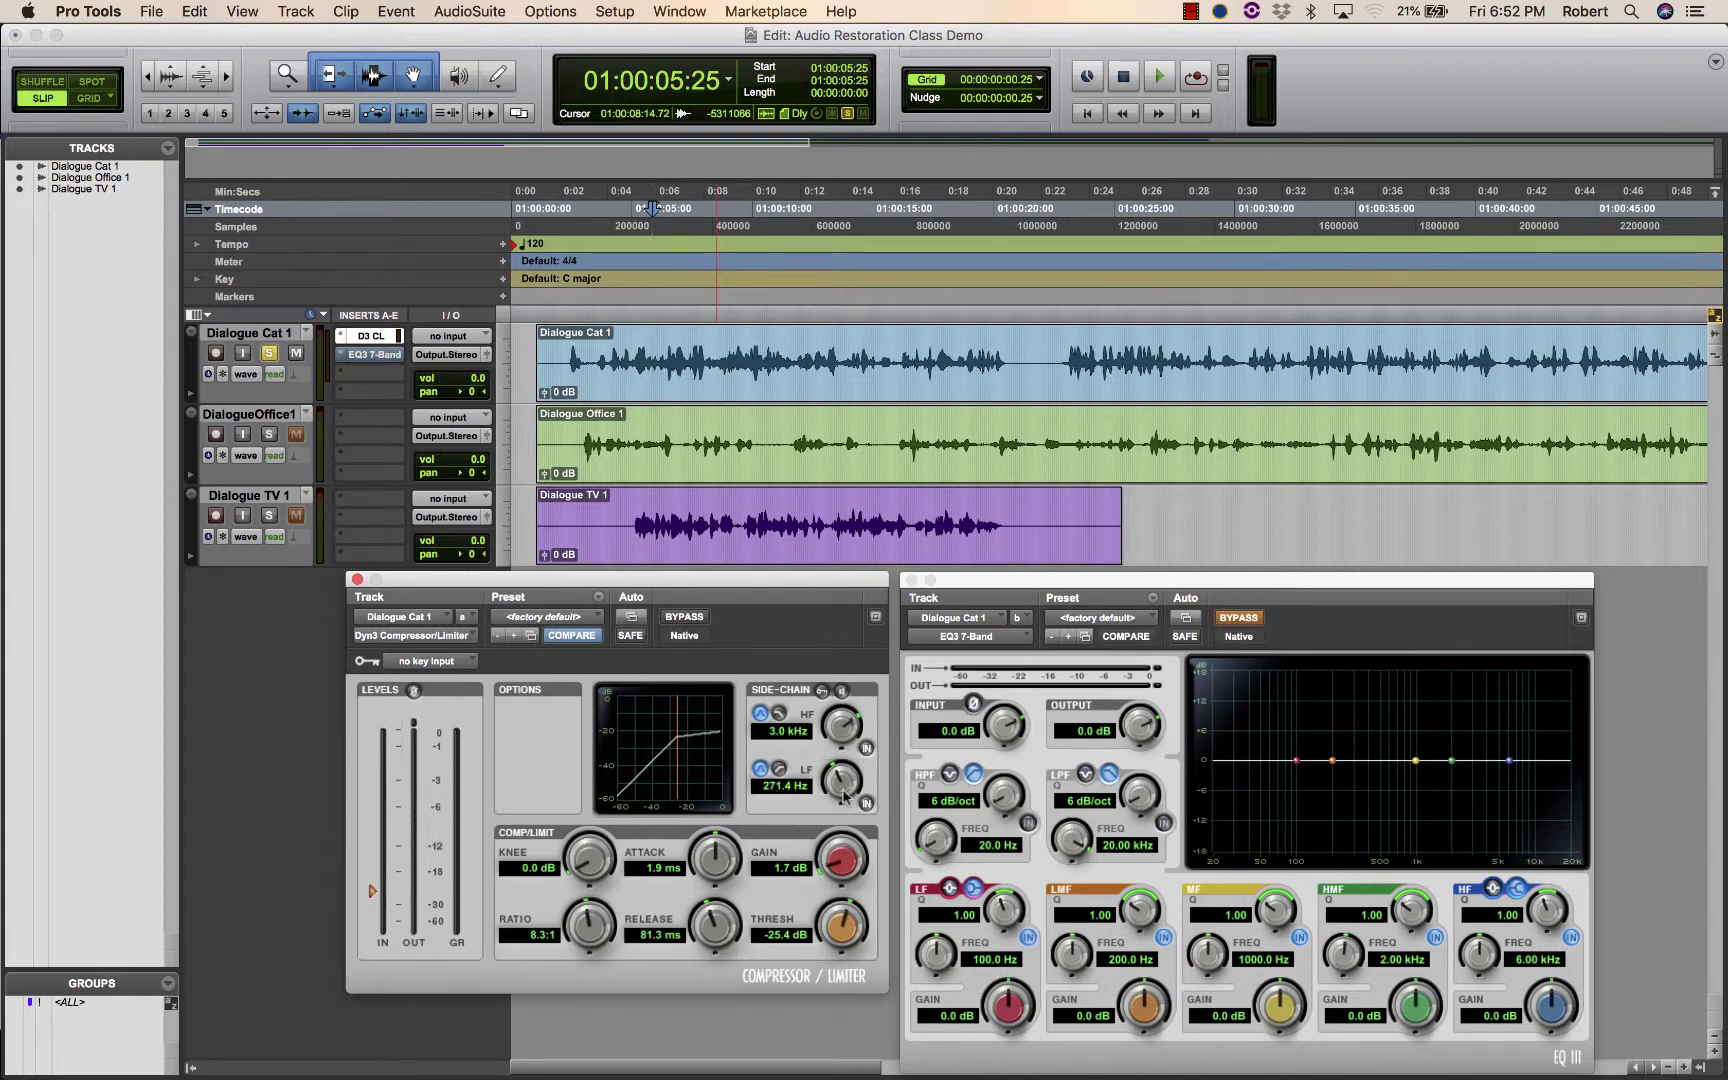
{"action": "key", "text": "space"}
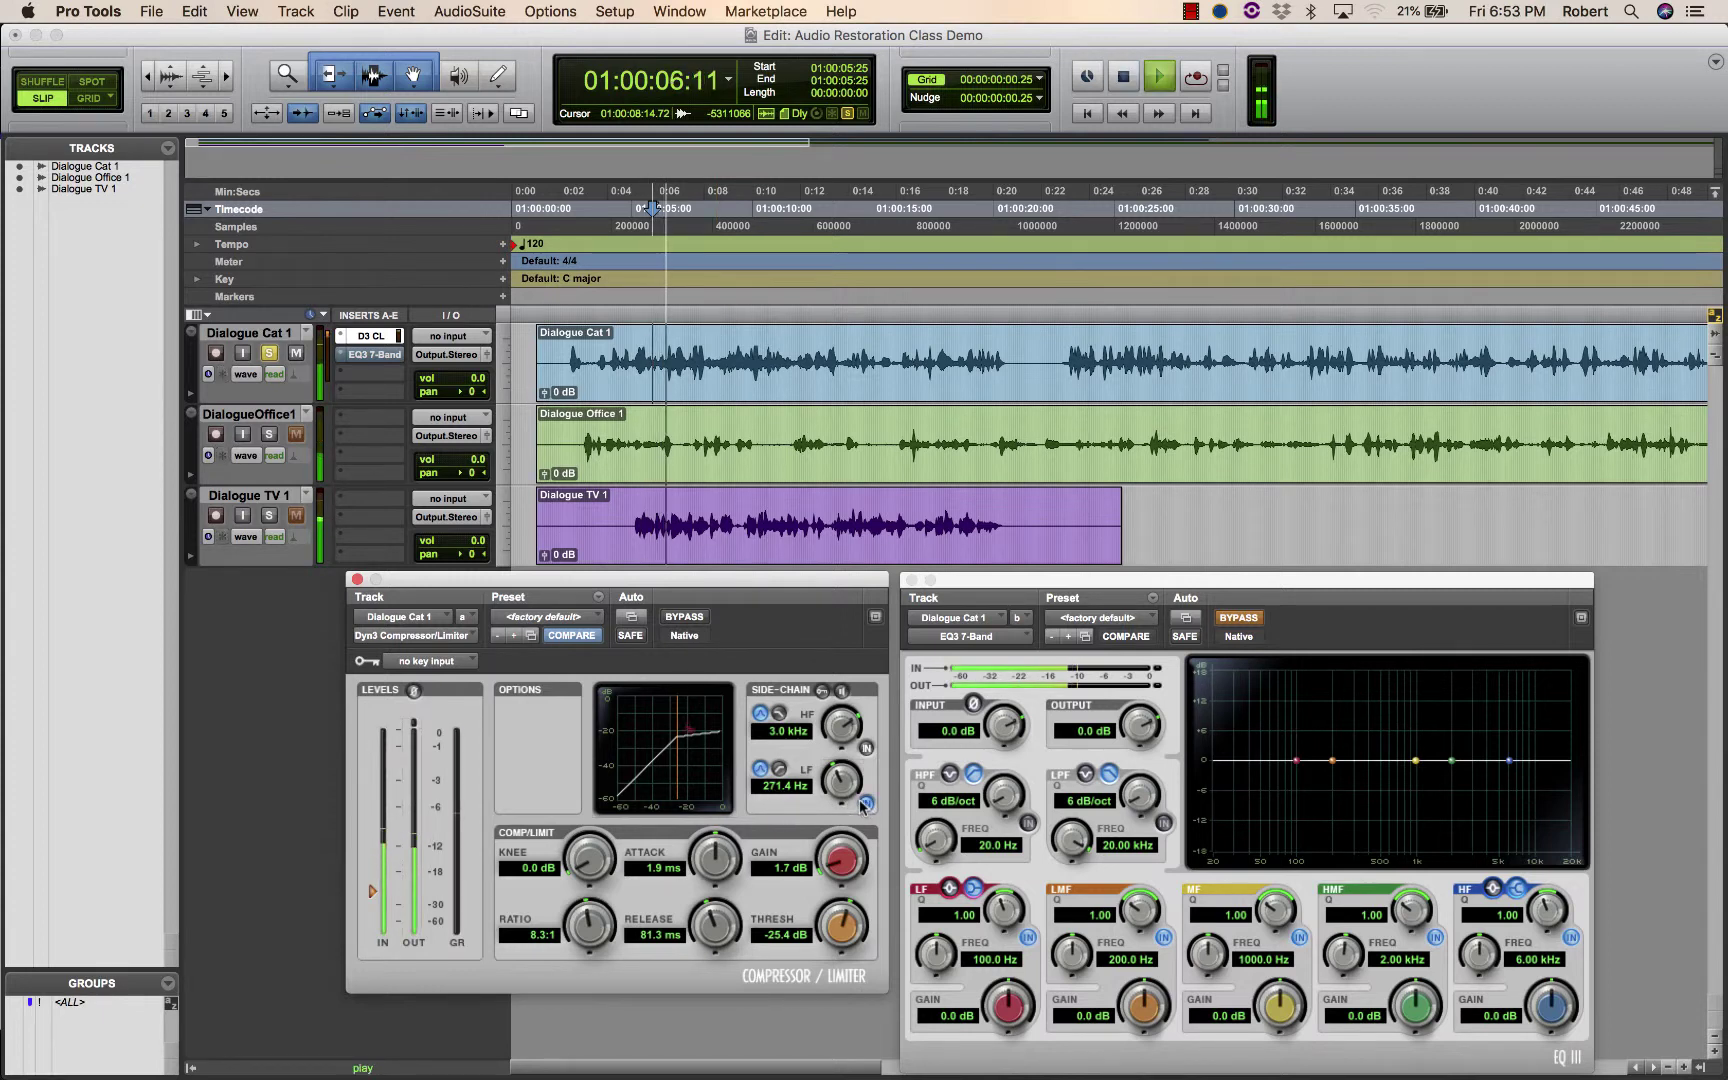
{"action": "key", "text": "space"}
Turn on side-chain listening and audition the LF-filtered key signal
{"action": "left_click", "coordinate": [841, 690]}
{"action": "key", "text": "space"}
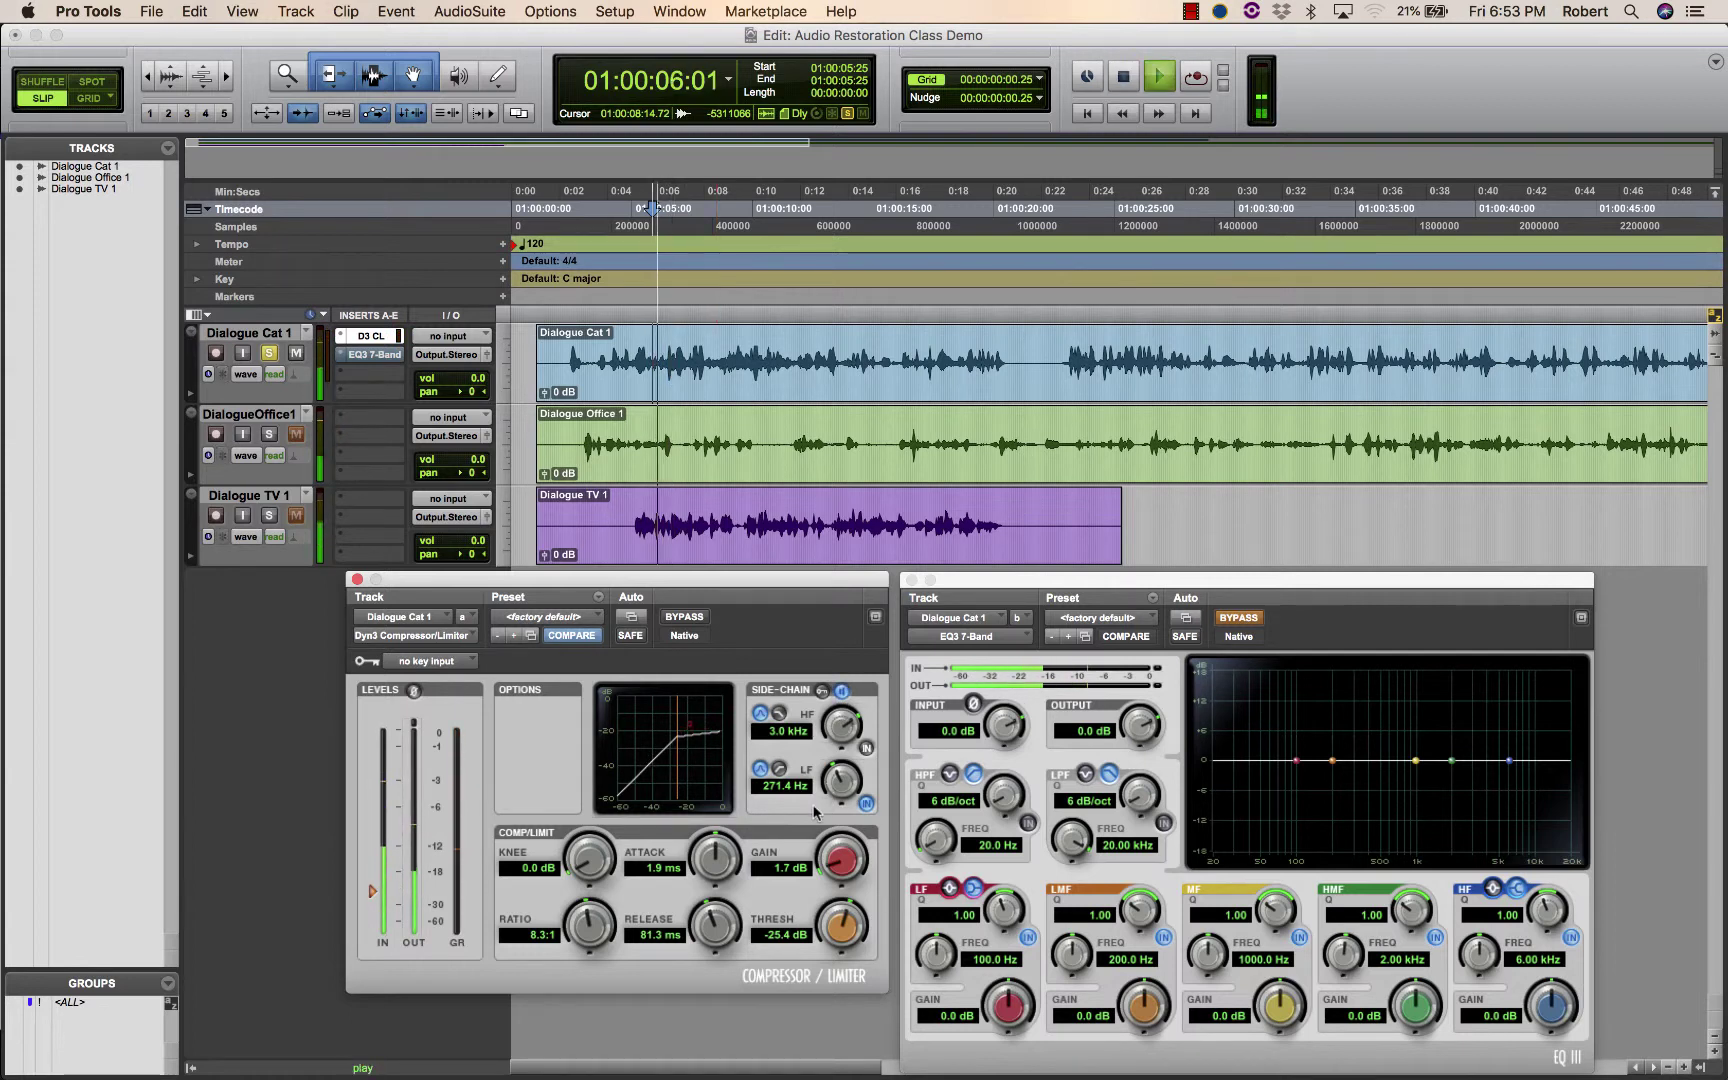
{"action": "key", "text": "space"}
{"action": "key", "text": "space"}
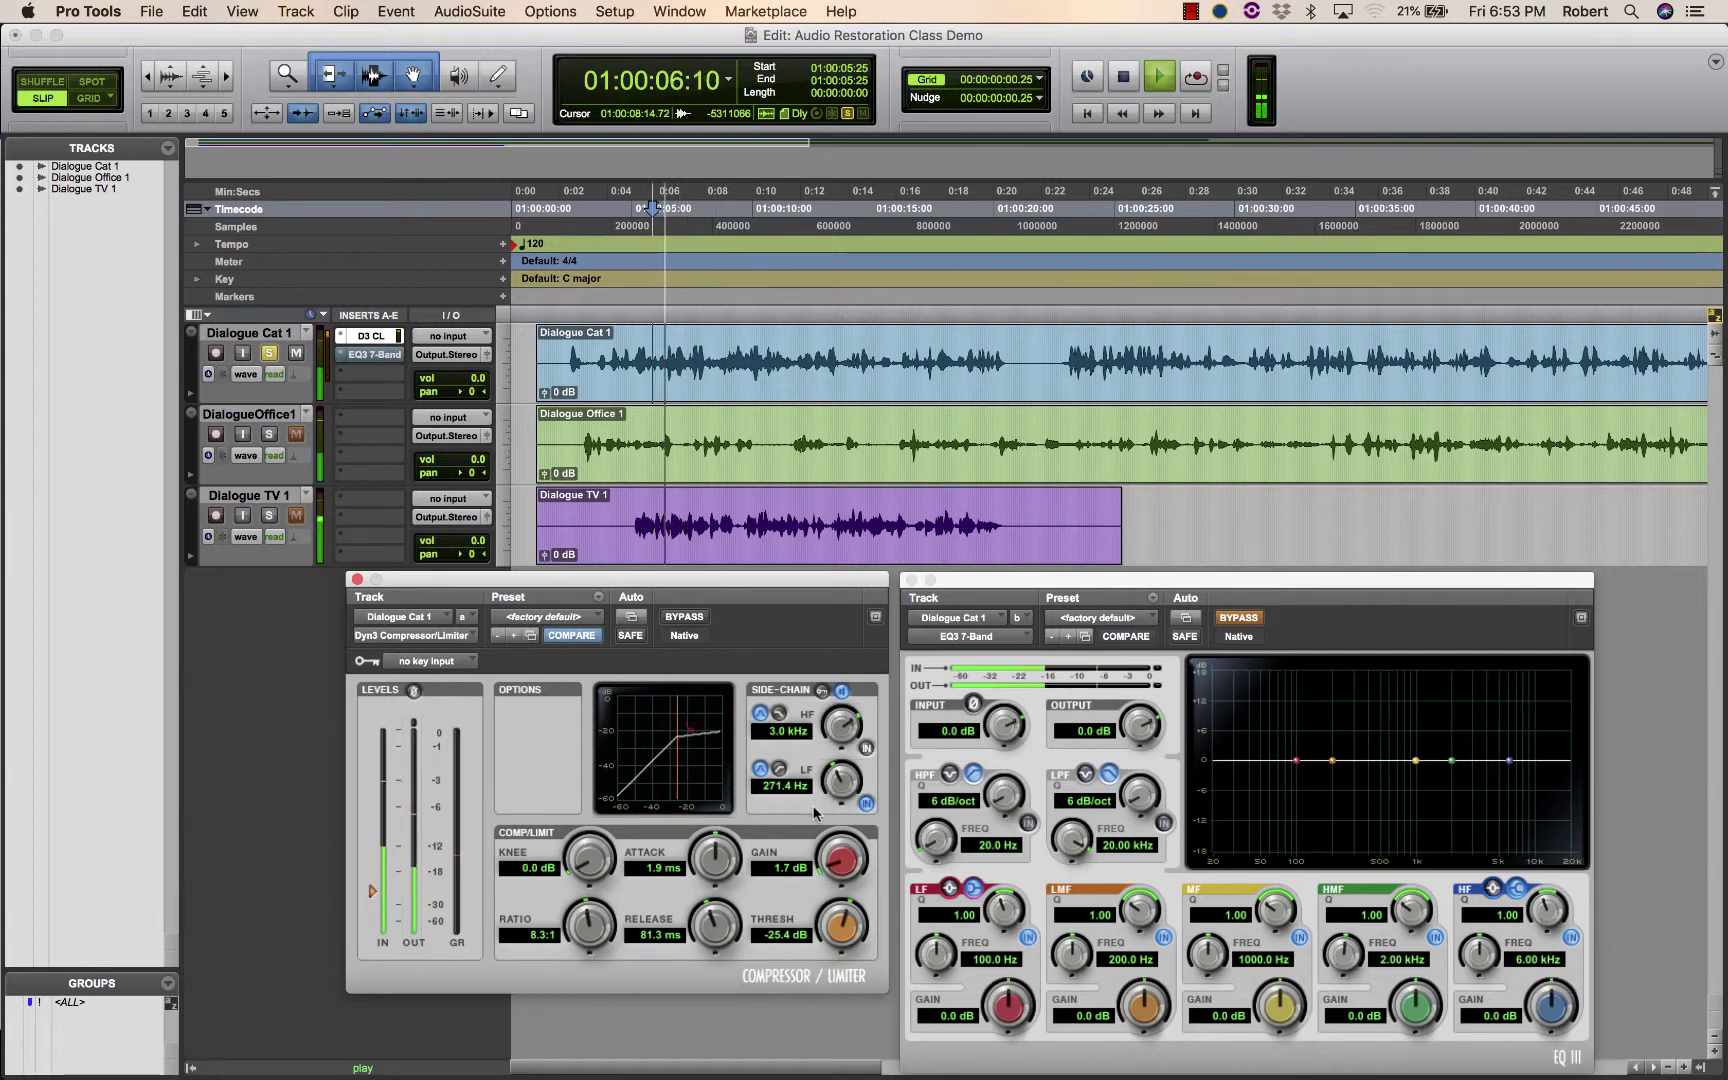
{"action": "key", "text": "space"}
Turn off side-chain listening and replay the dialogue to hear compression driven by the LF filter
{"action": "left_click", "coordinate": [841, 690]}
{"action": "key", "text": "space"}
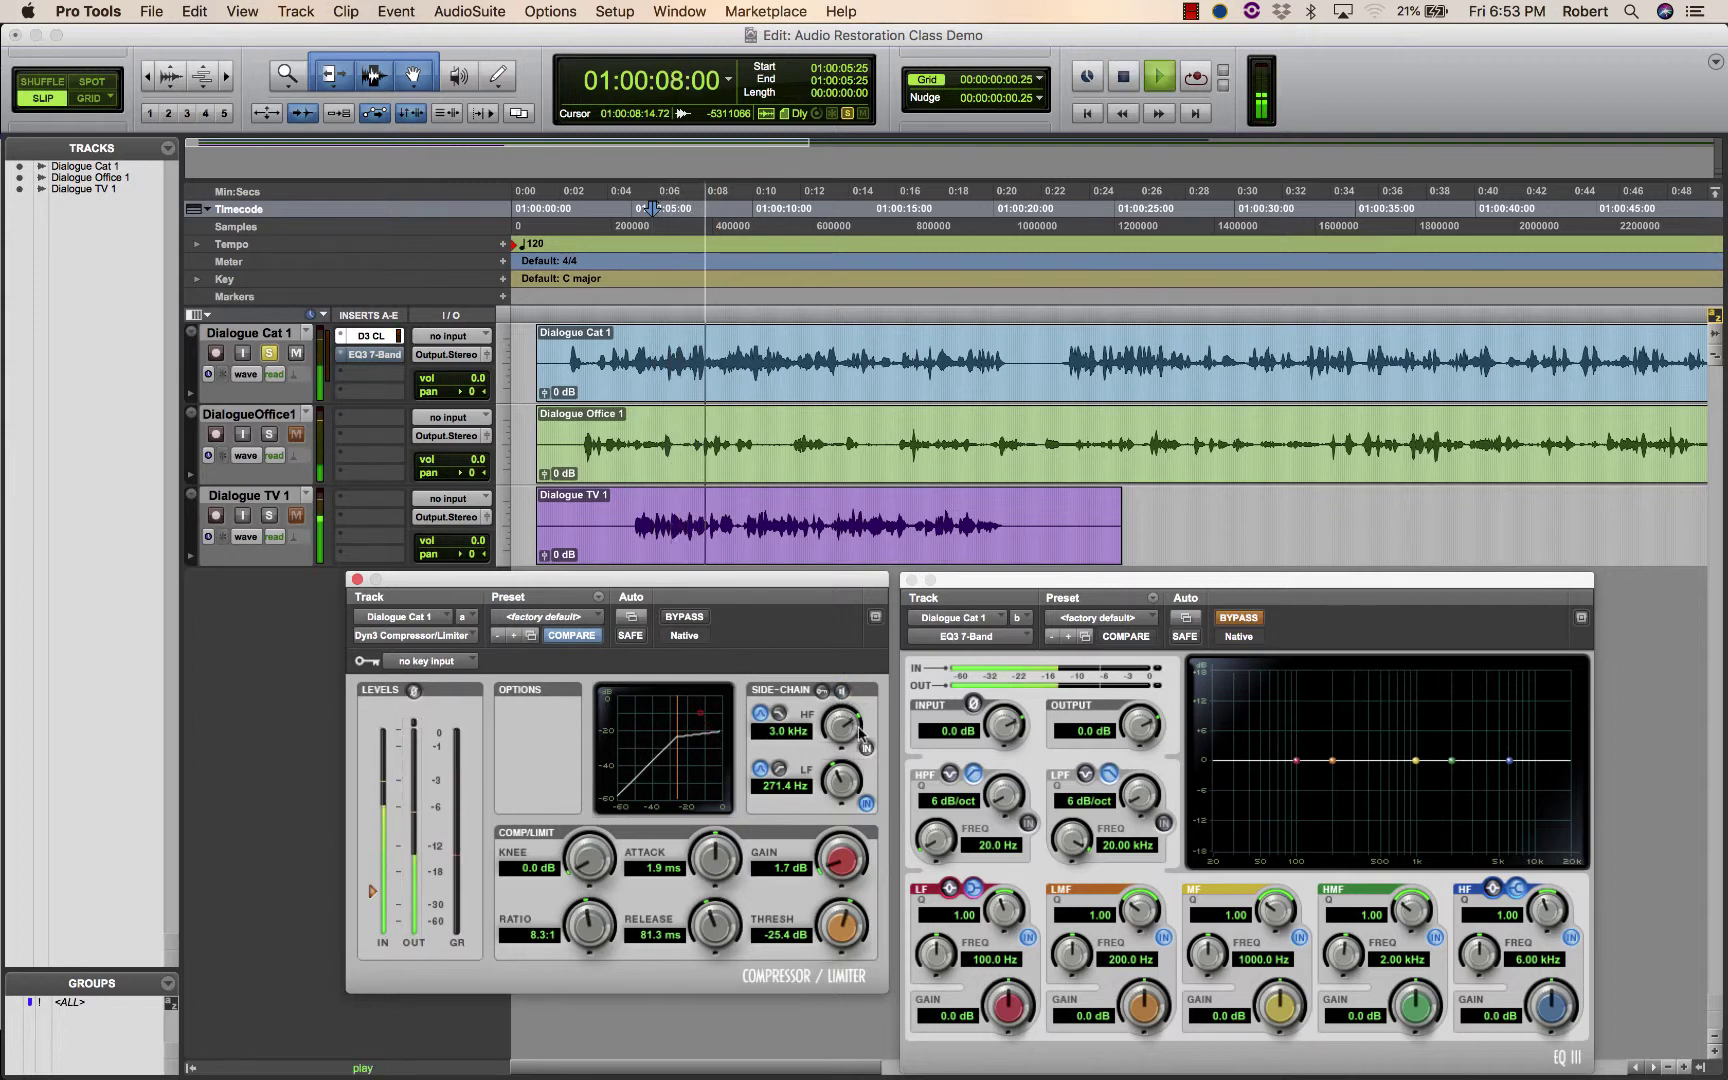
{"action": "key", "text": "space"}
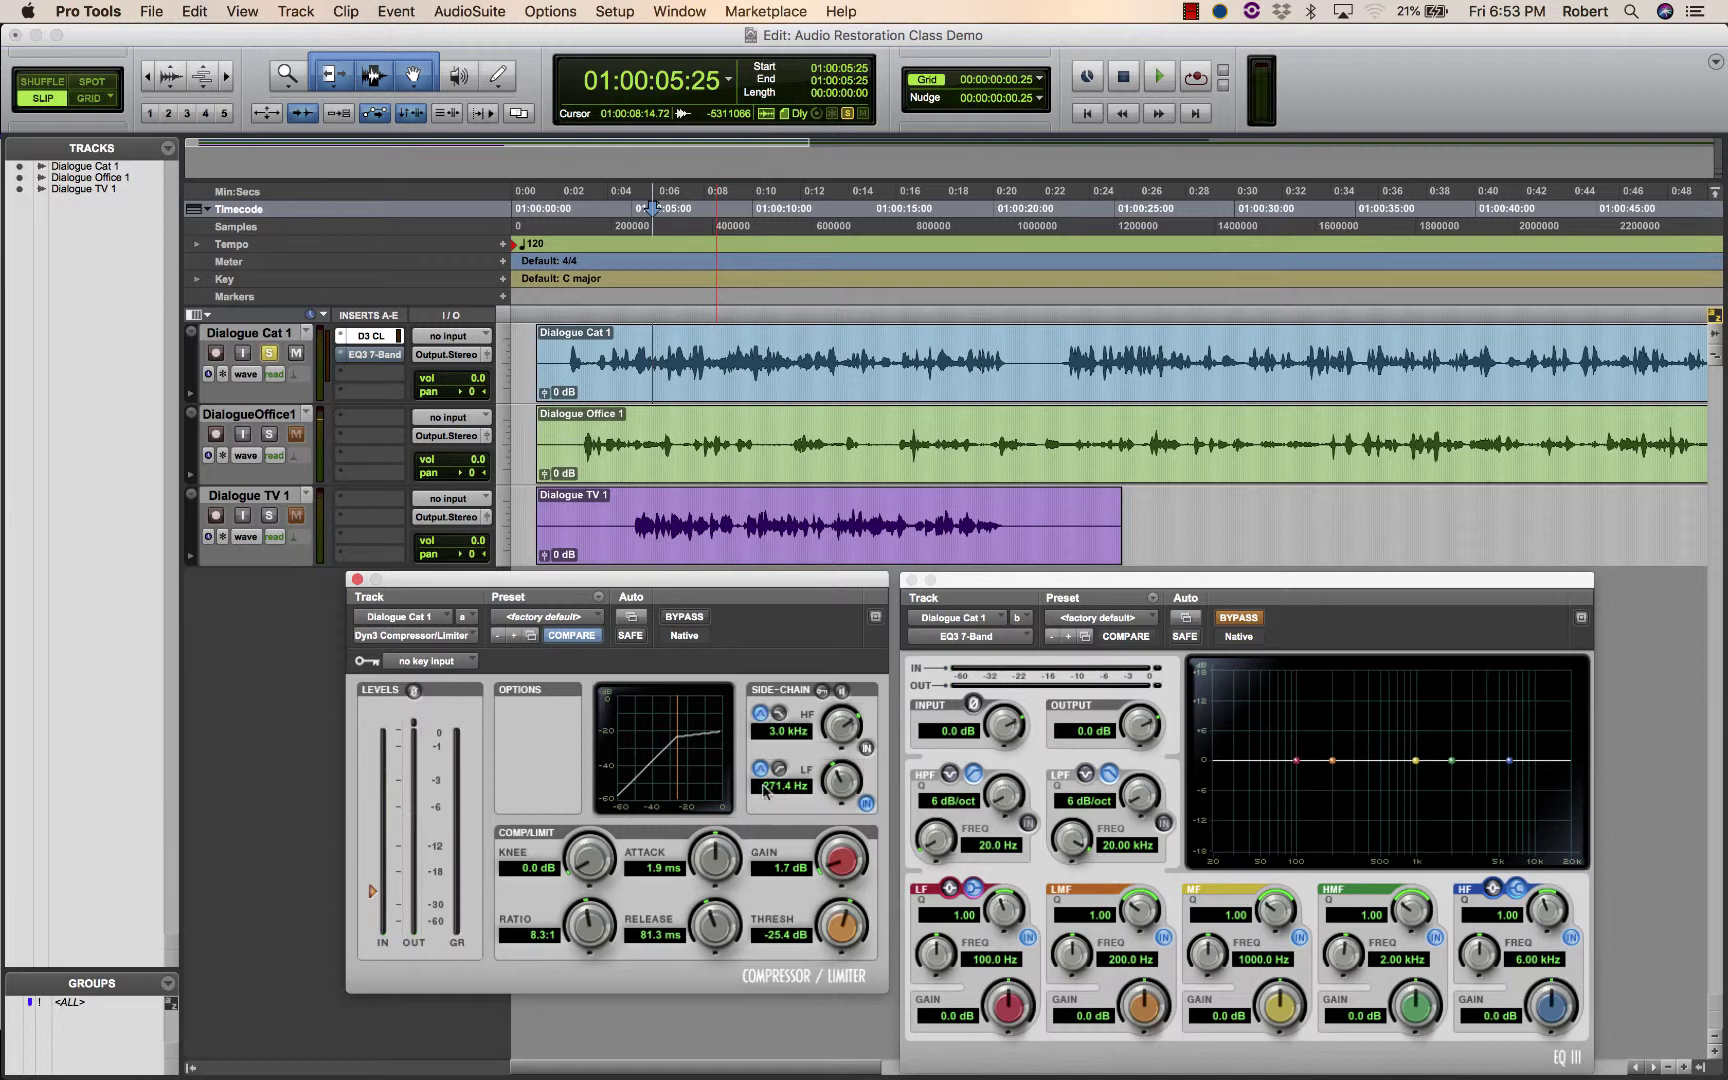
{"action": "key", "text": "space"}
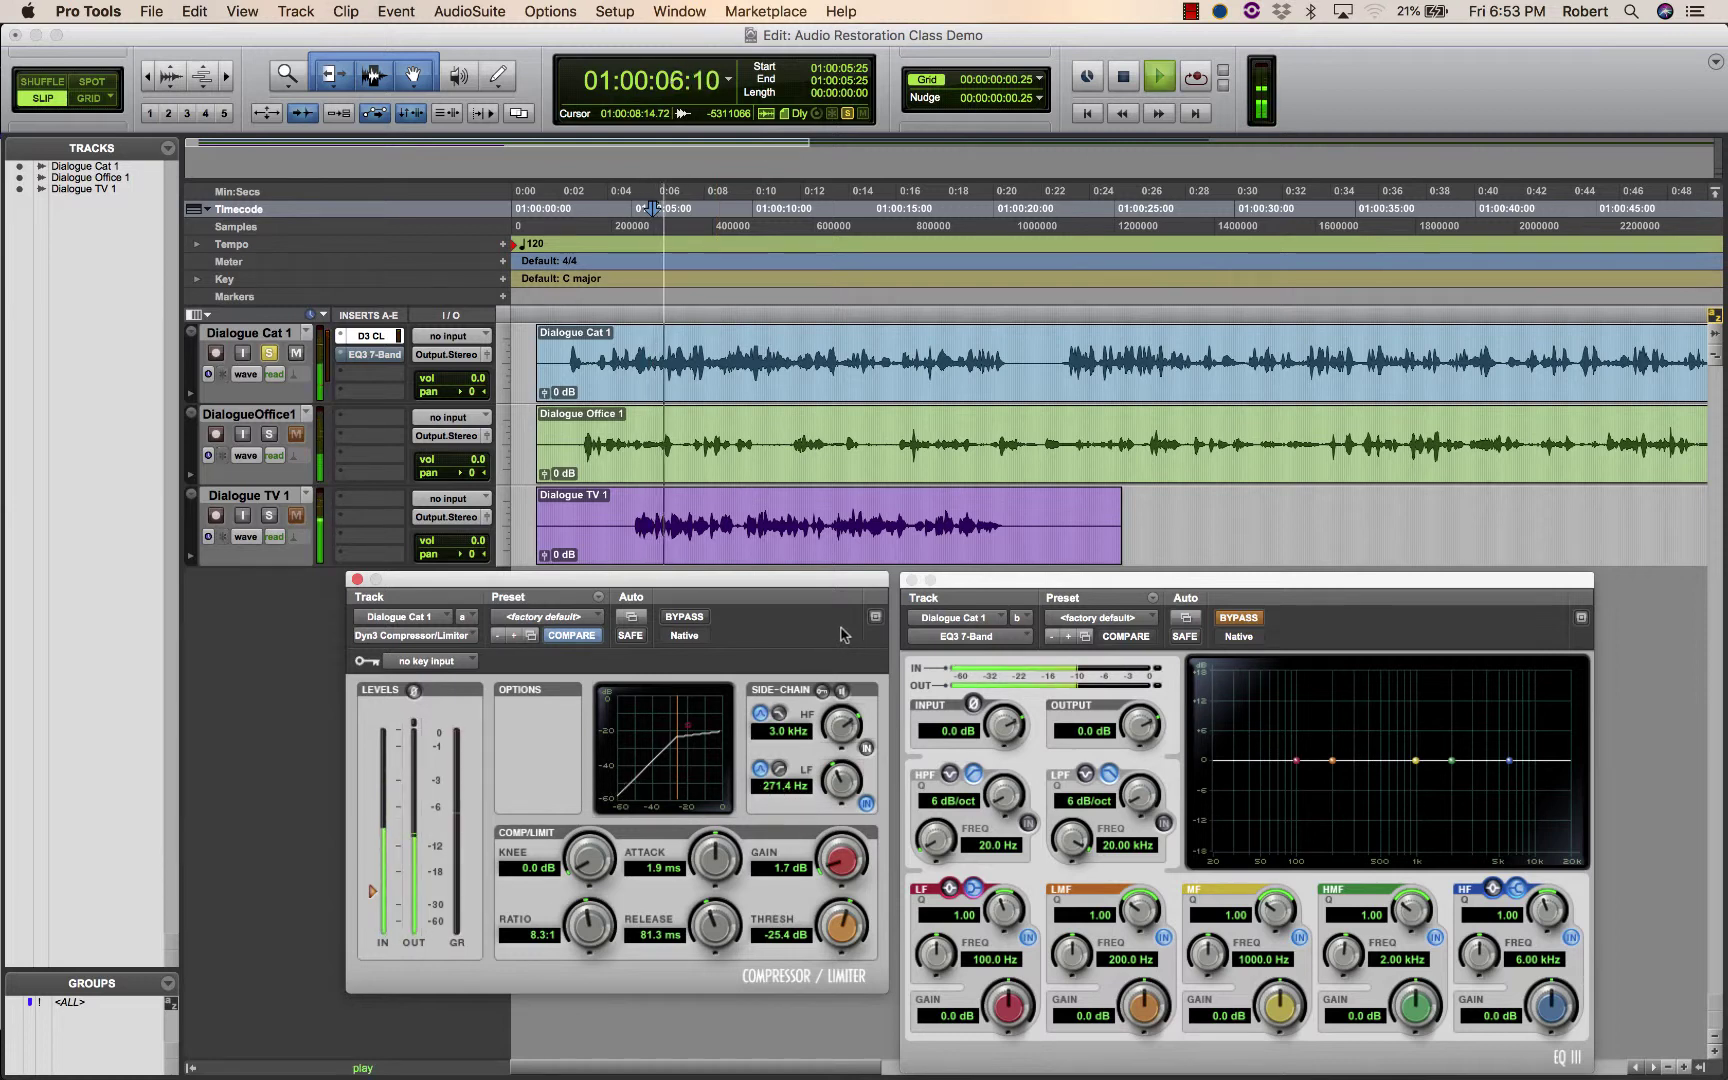
{"action": "key", "text": "space"}
{"action": "key", "text": "space"}
Bypass the Compressor/Limiter and replay the section to compare it with the LF-triggered compression
{"action": "left_click", "coordinate": [685, 617]}
{"action": "key", "text": "space"}
{"action": "key", "text": "space"}
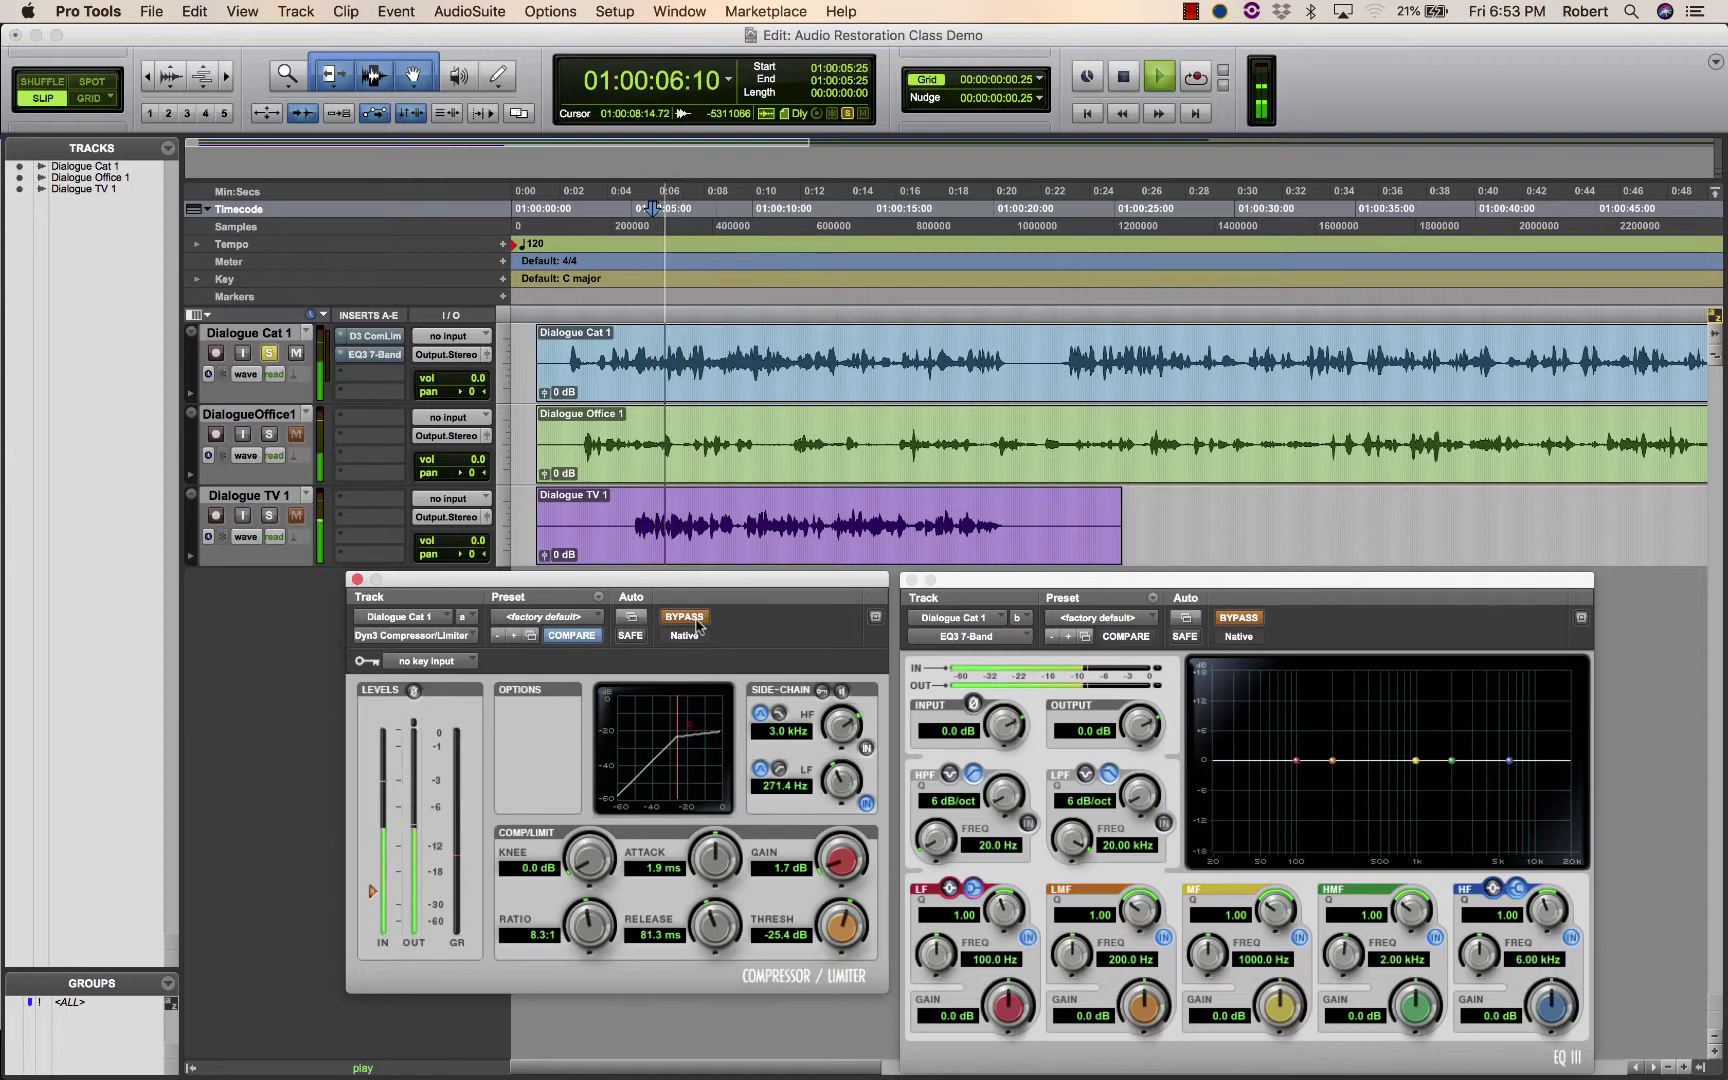
{"action": "key", "text": "space"}
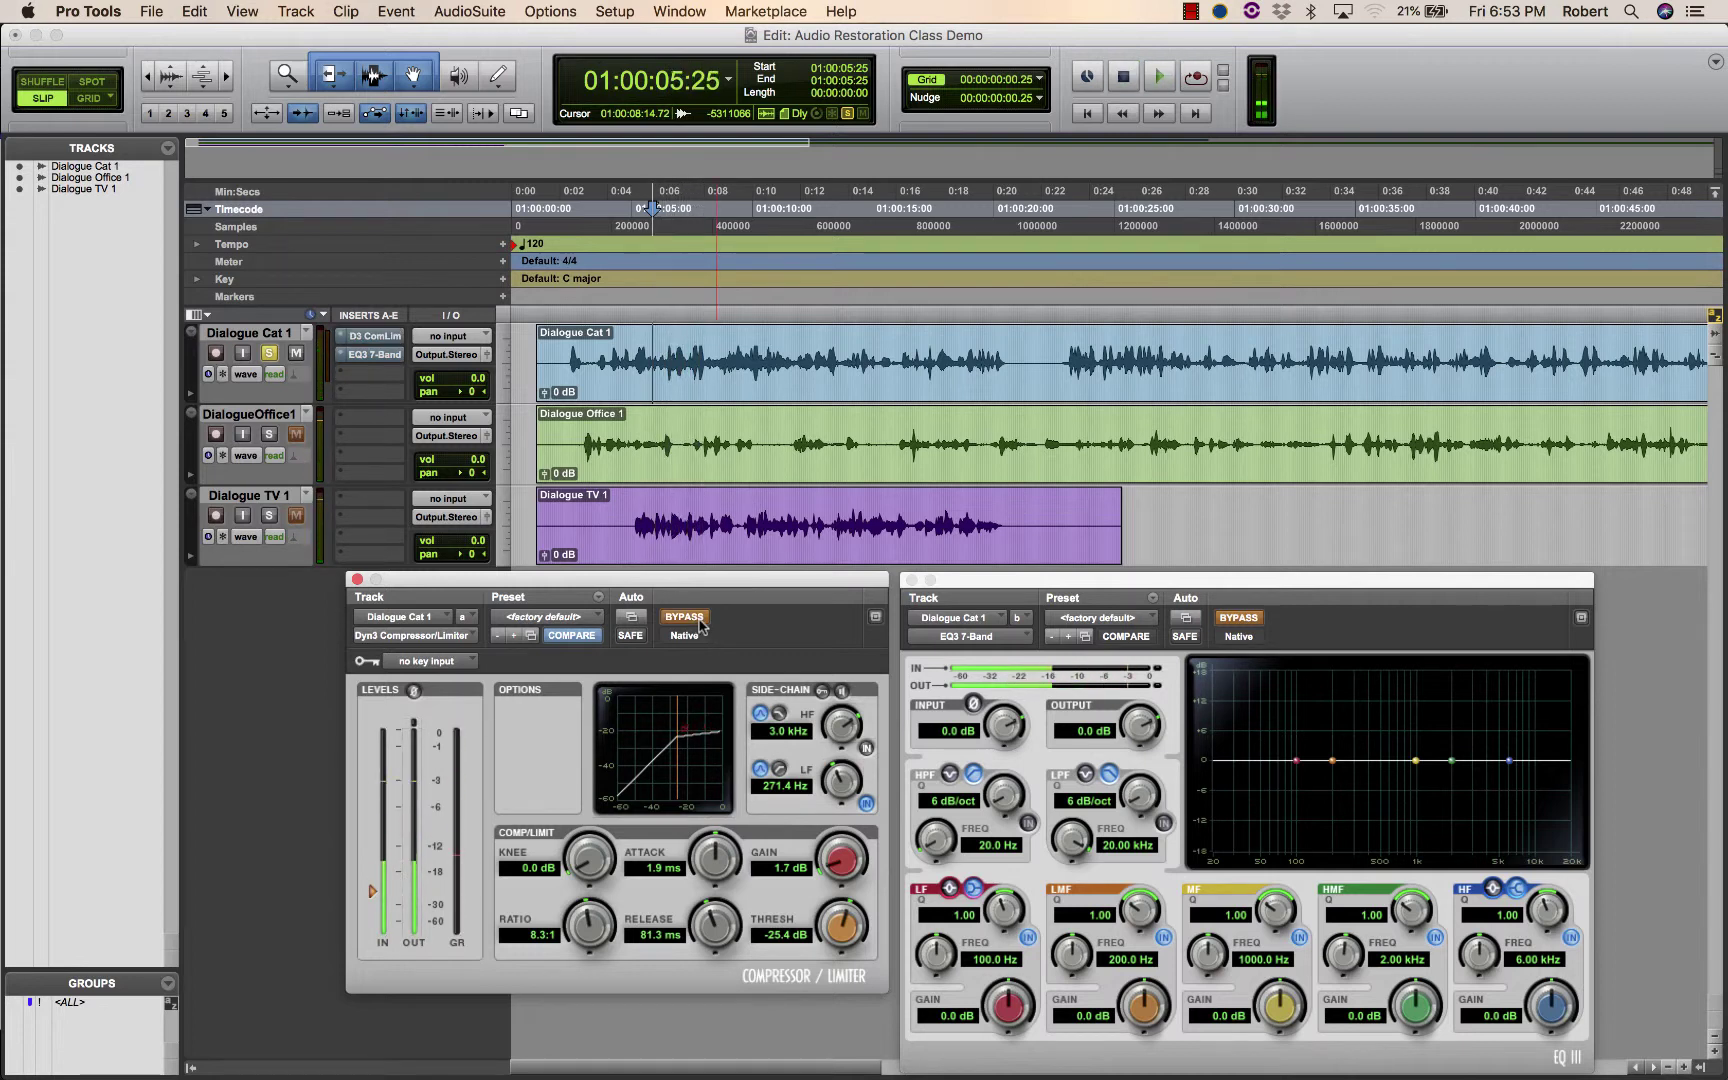
{"action": "key", "text": "space"}
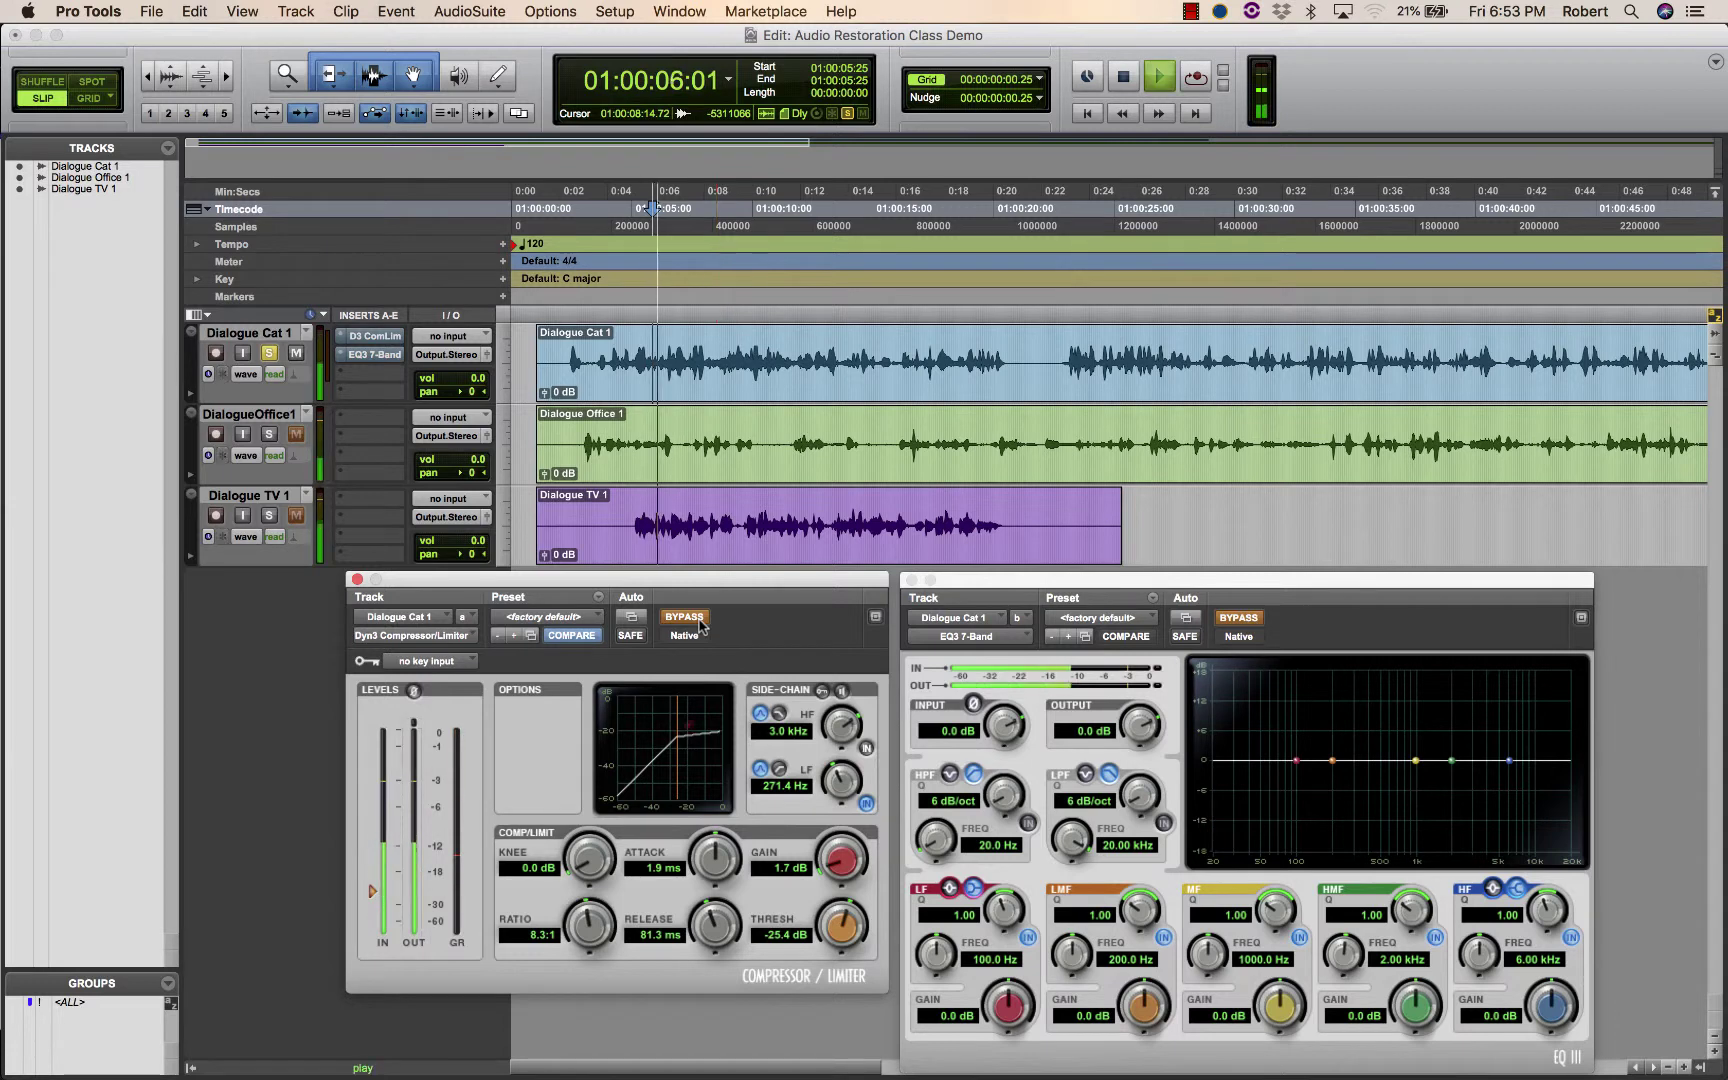
{"action": "key", "text": "space"}
Reactivate the Compressor/Limiter and replay the section with the LF side-chain filter engaged
{"action": "left_click", "coordinate": [685, 617]}
{"action": "key", "text": "space"}
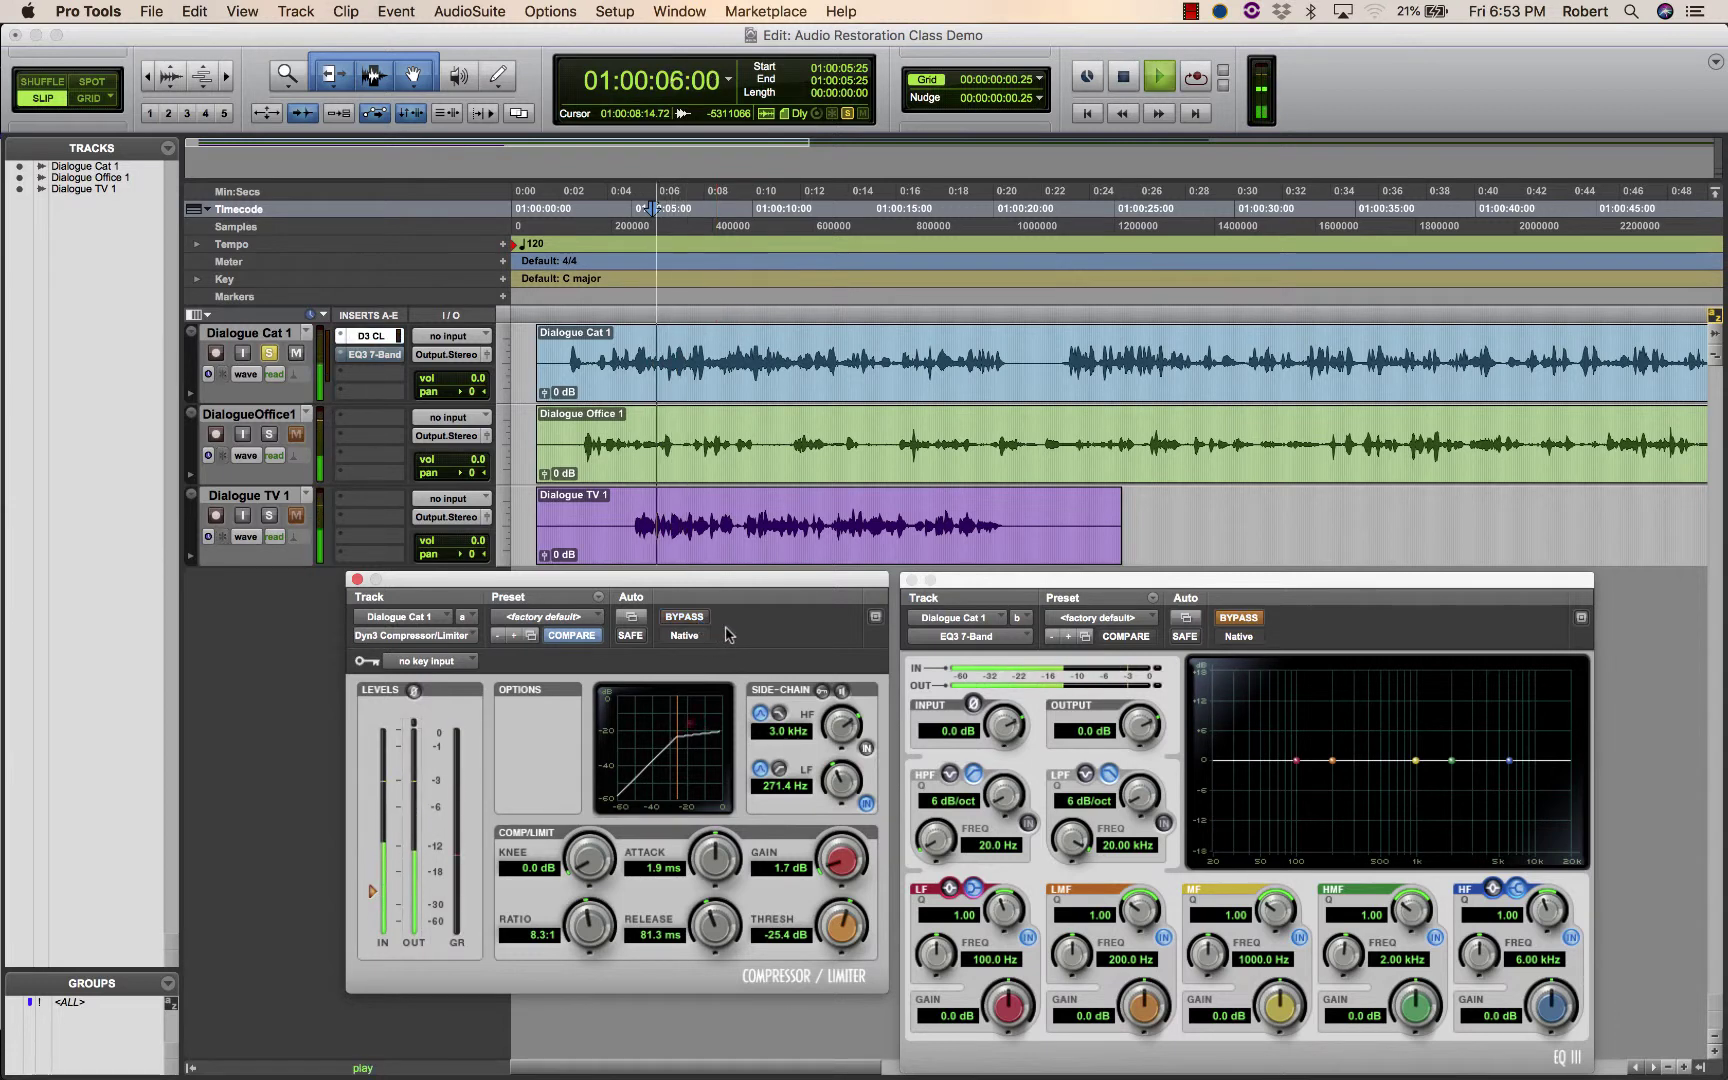
{"action": "key", "text": "space"}
{"action": "key", "text": "space"}
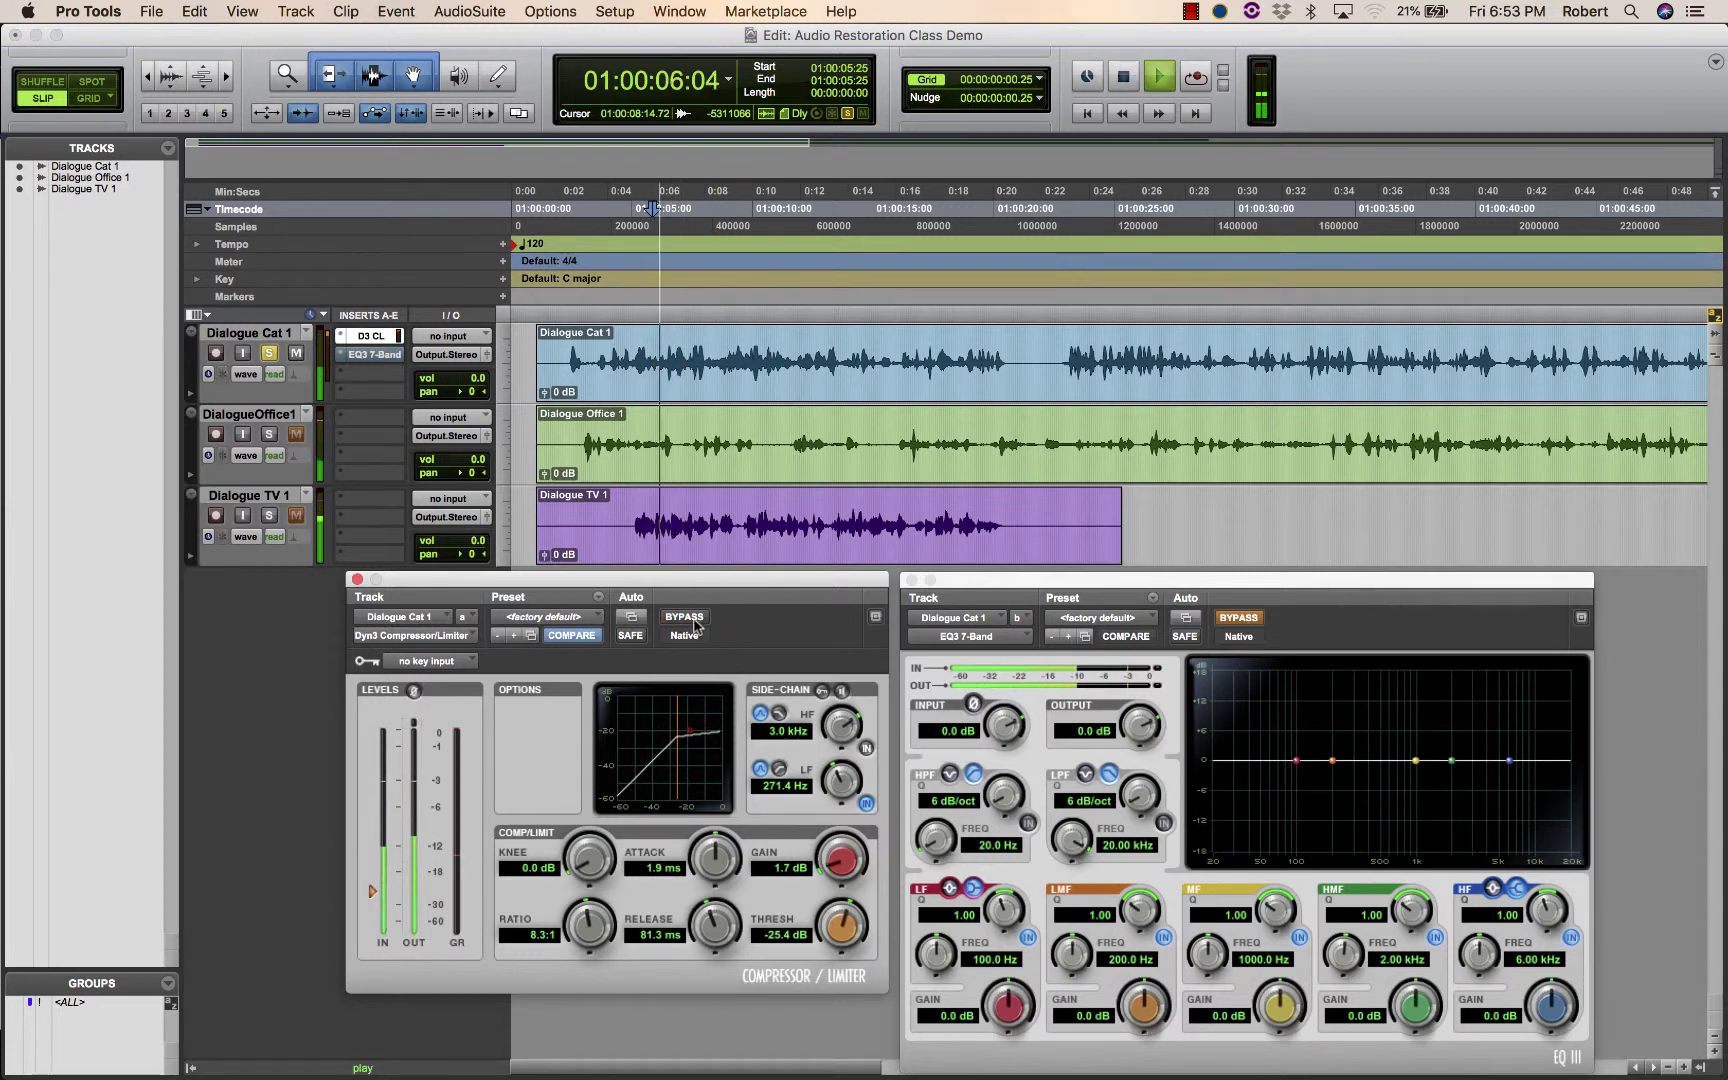
{"action": "key", "text": "space"}
Bypass the compressor, switch its side-chain back from the LF to the 3.0 kHz HF filter, and replay the section
{"action": "left_click", "coordinate": [690, 620]}
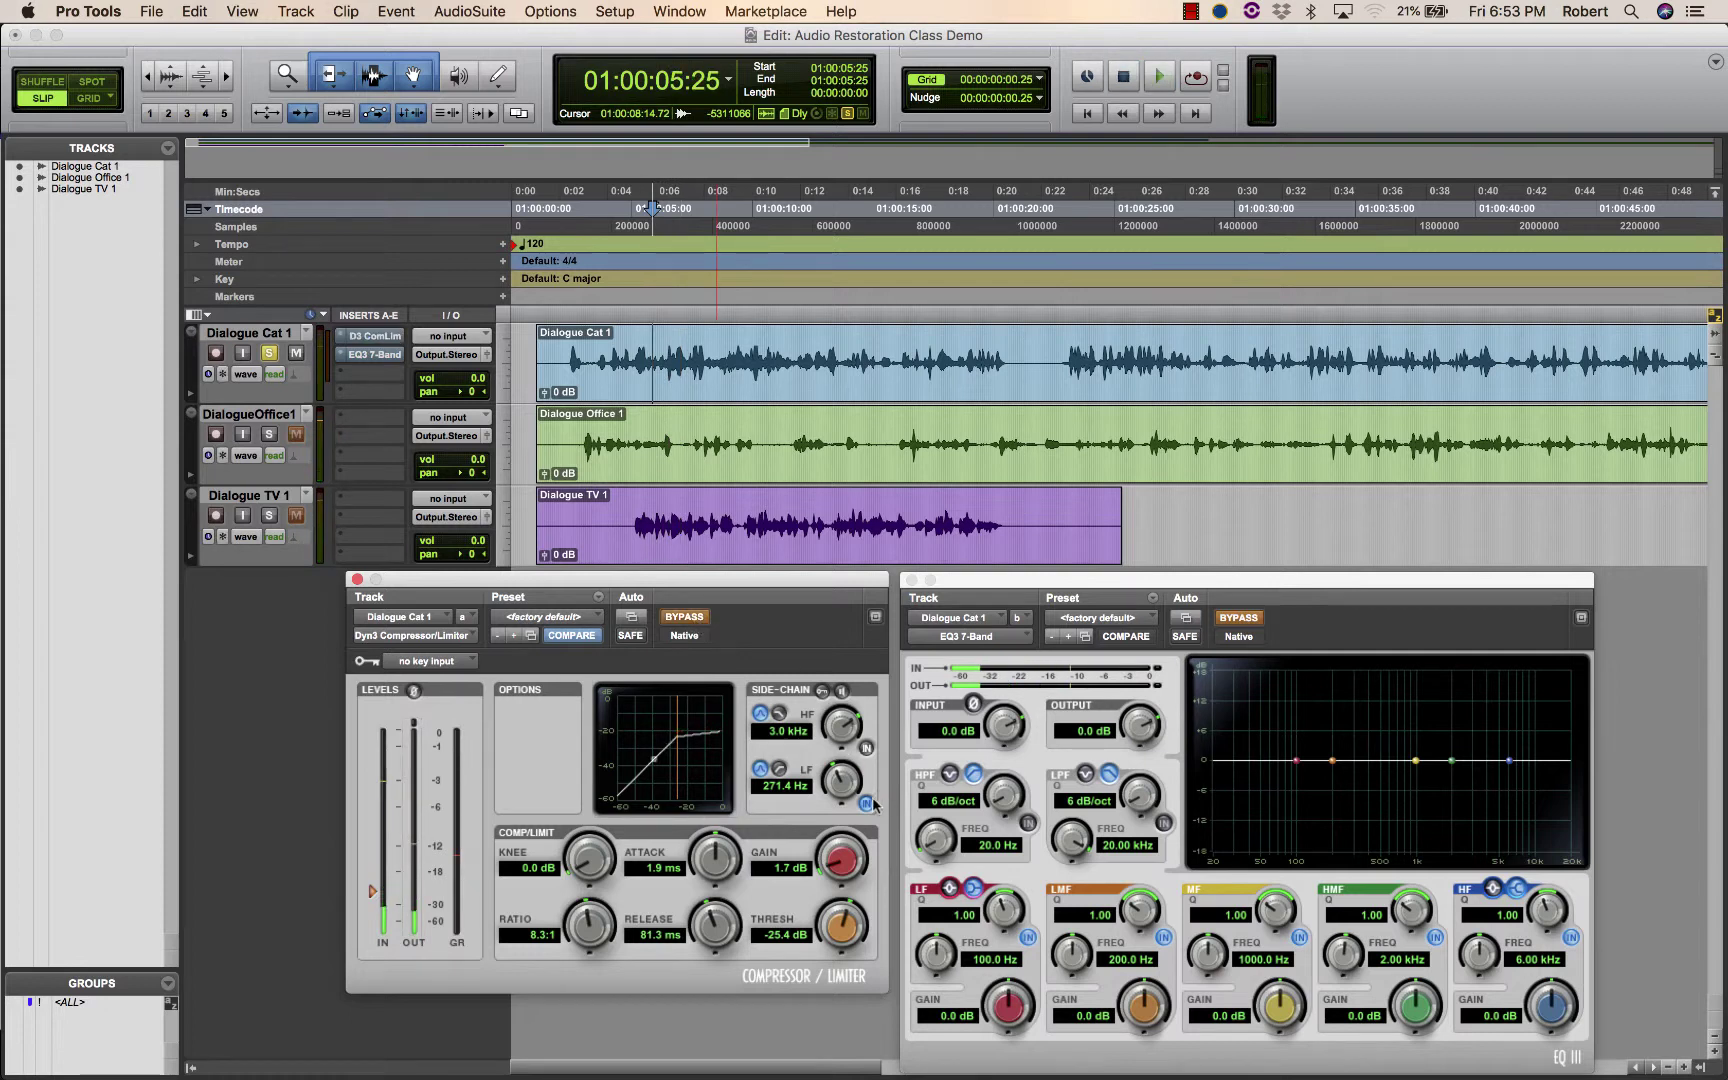
{"action": "left_click", "coordinate": [866, 803]}
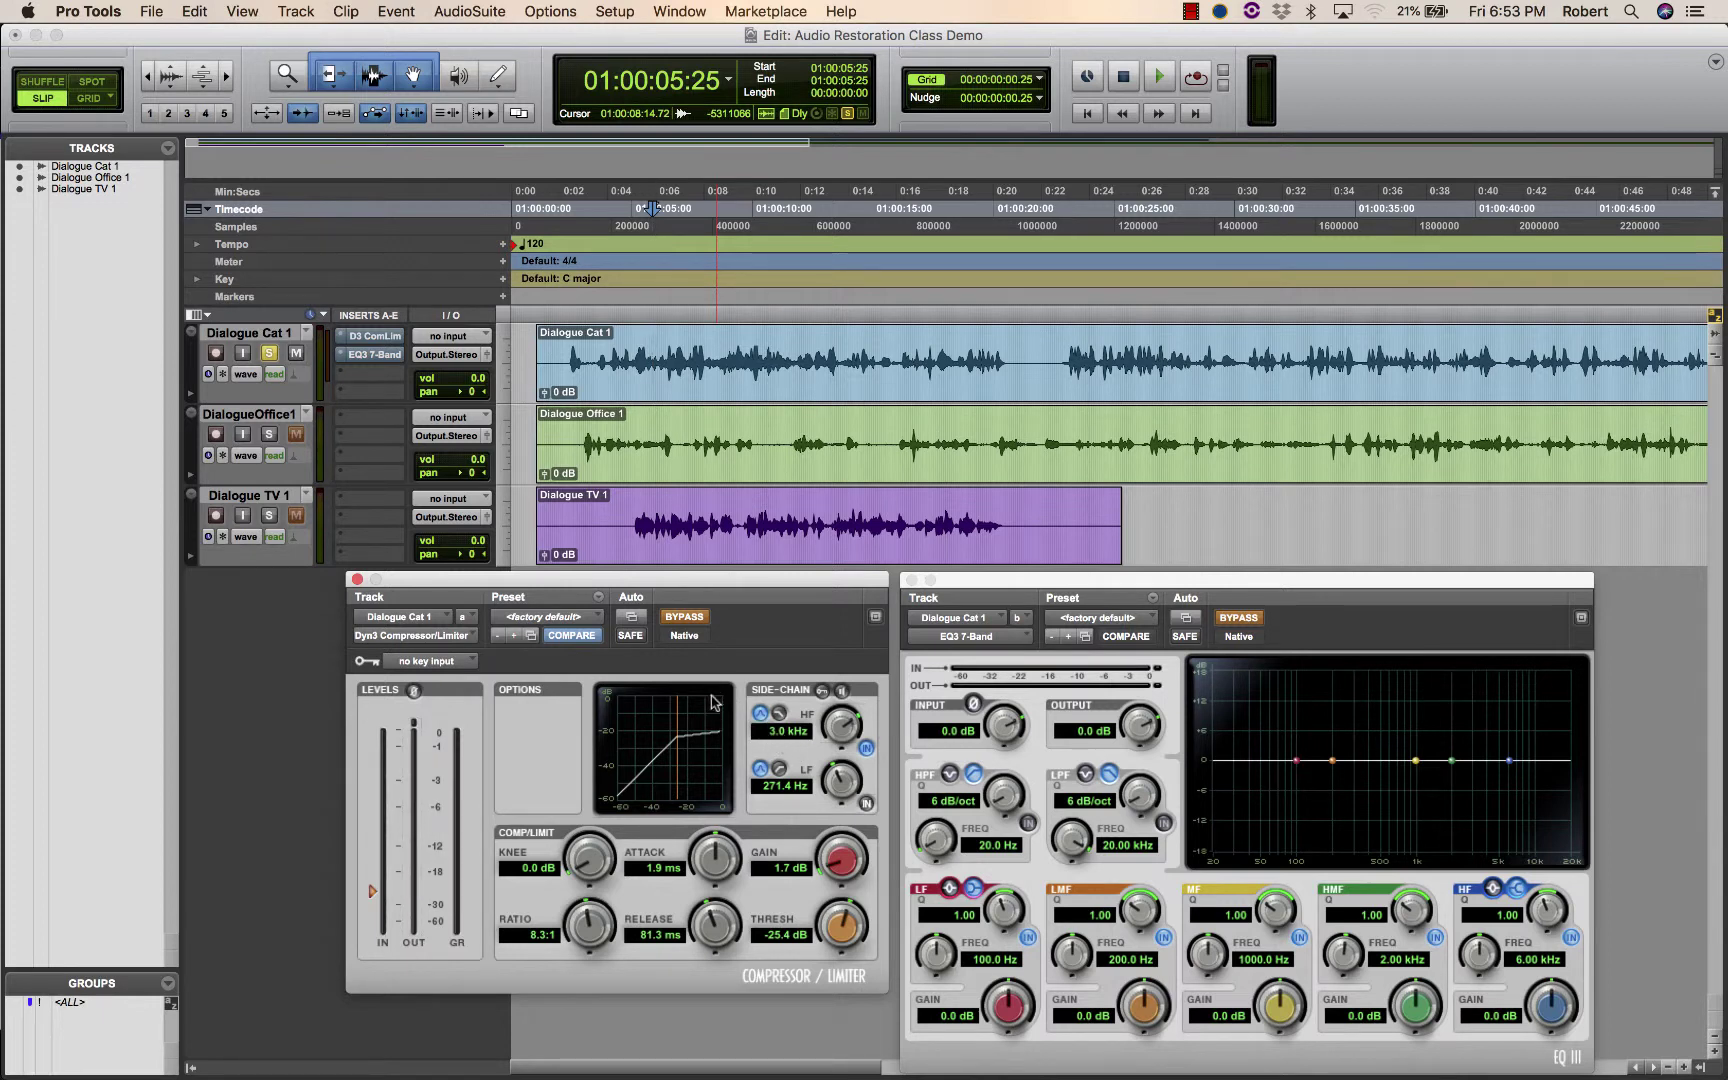
{"action": "key", "text": "space"}
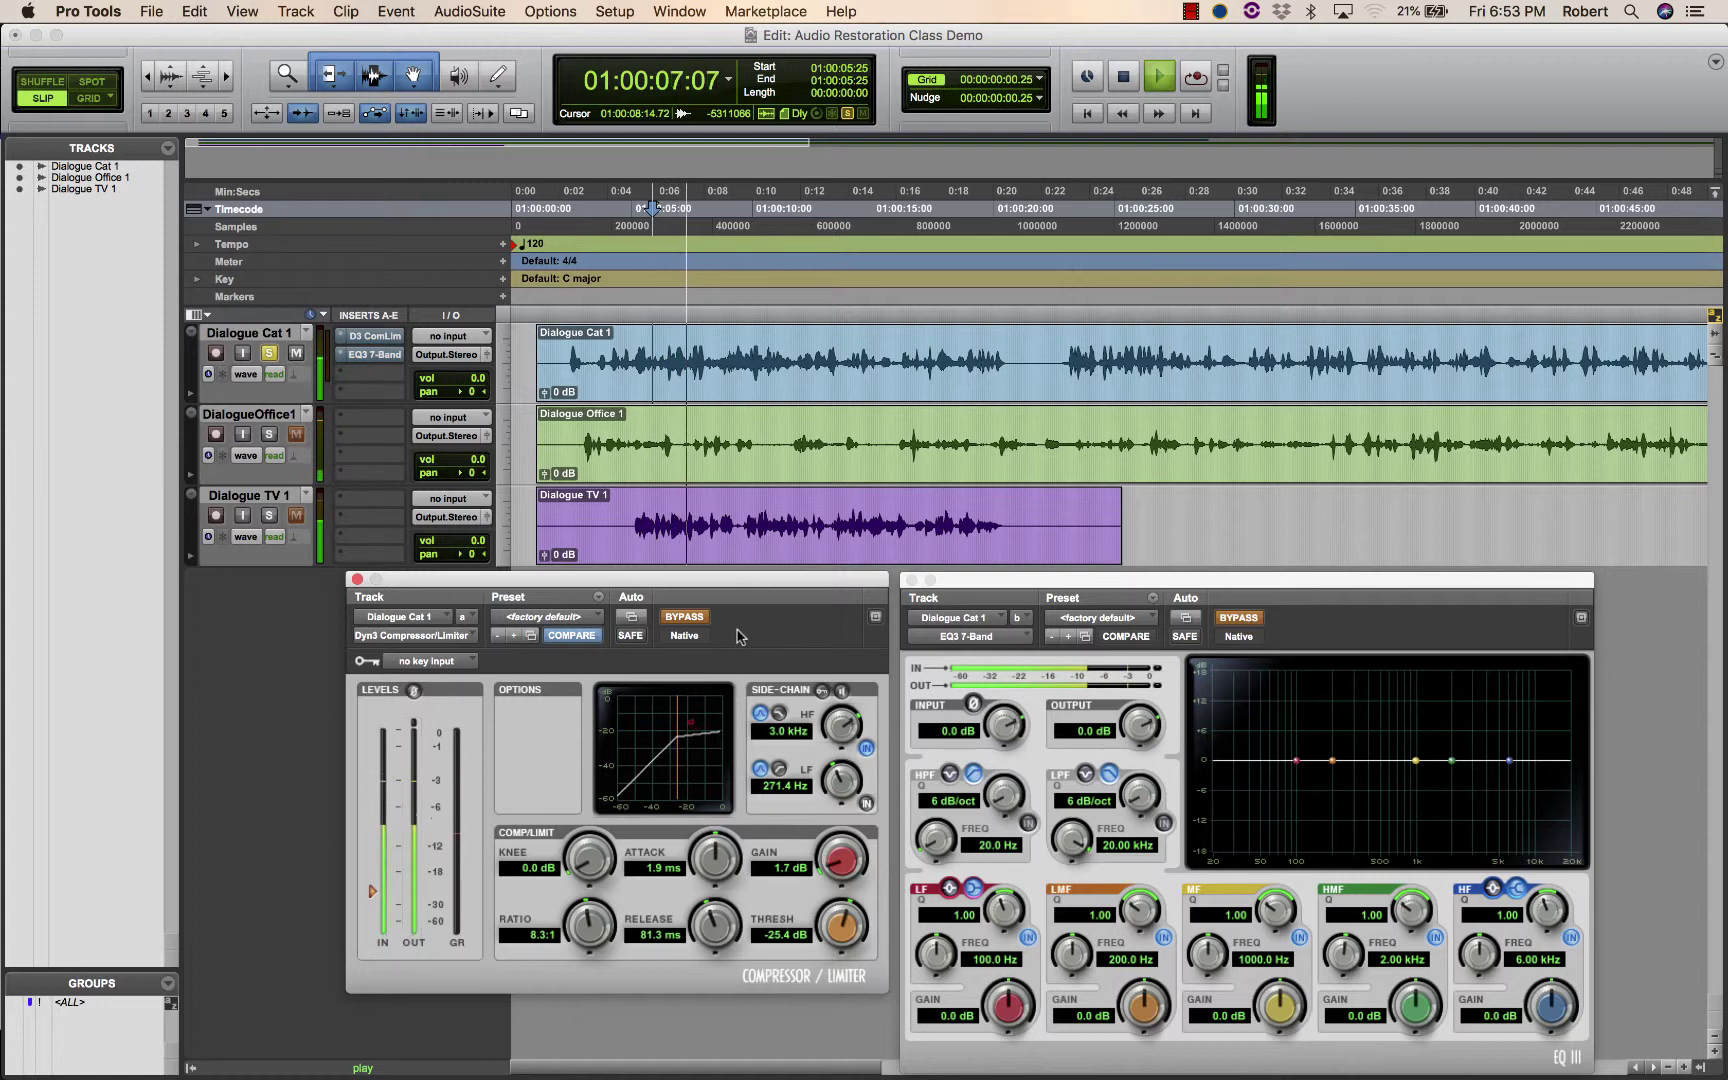
{"action": "key", "text": "space"}
{"action": "key", "text": "space"}
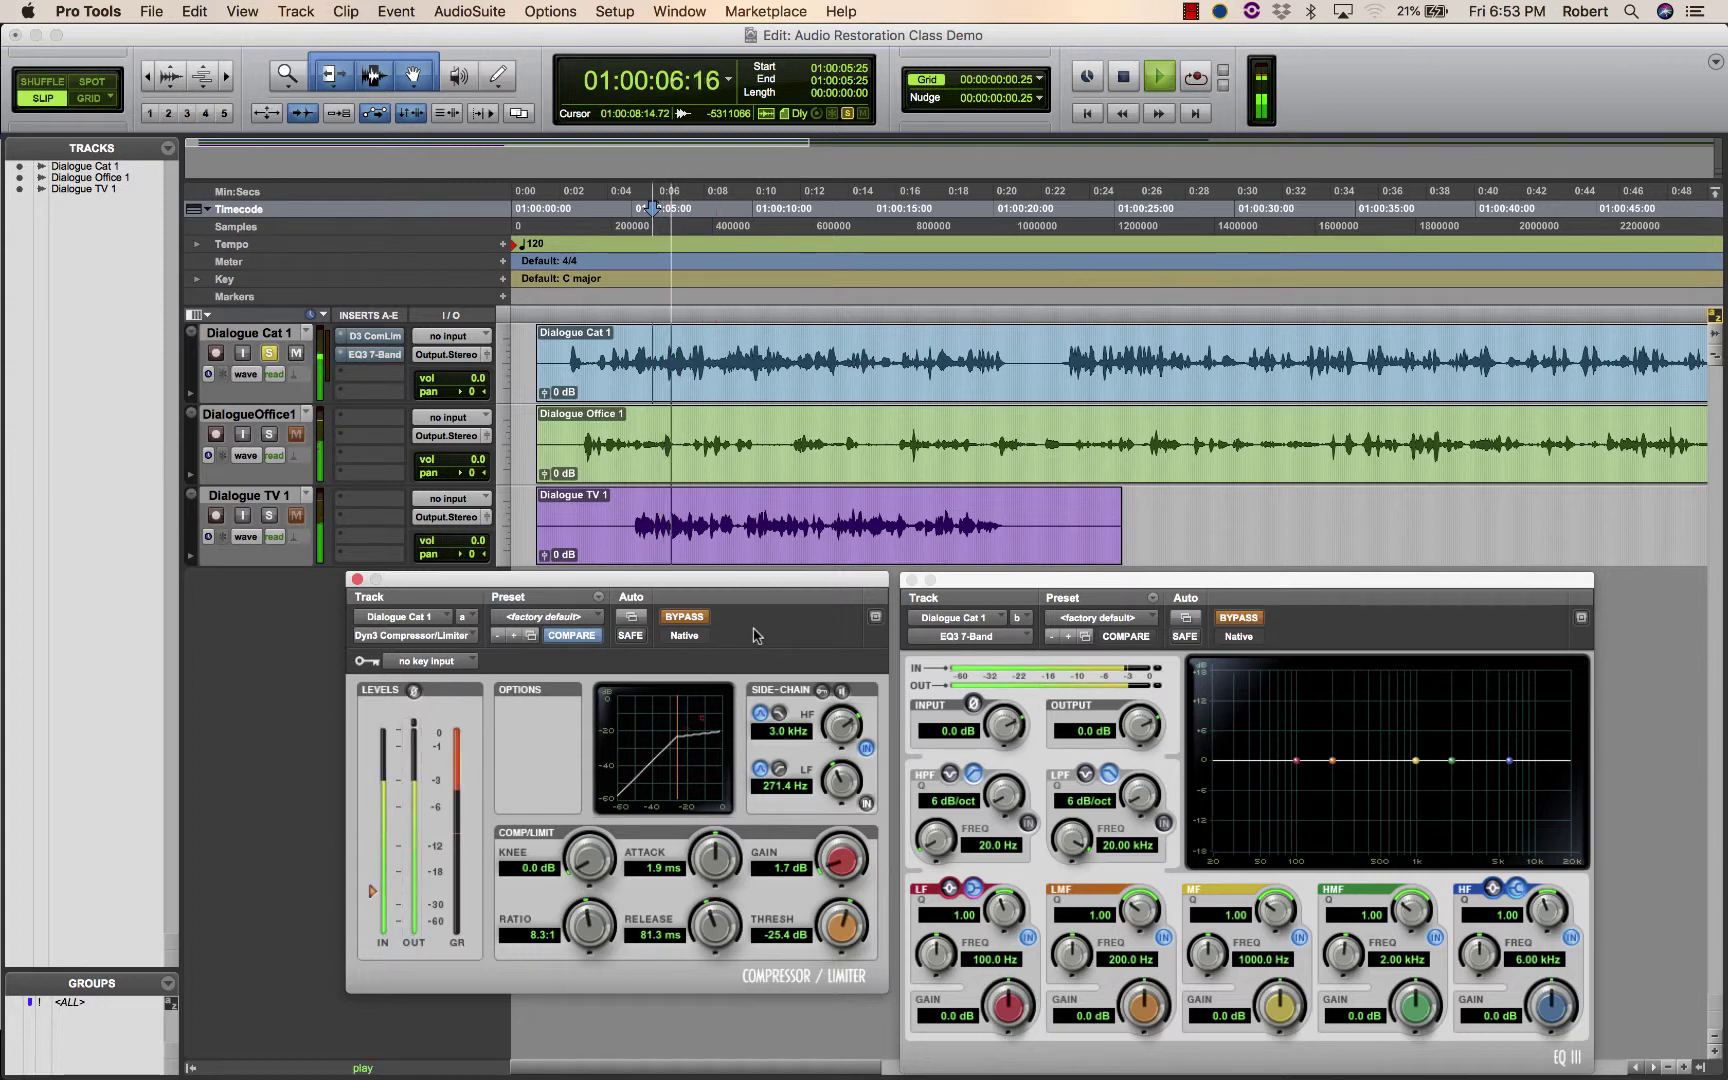
{"action": "key", "text": "space"}
{"action": "key", "text": "space"}
{"action": "key", "text": "space"}
Take the compressor out of bypass and play the section with HF side-chain compression
{"action": "left_click", "coordinate": [698, 620]}
{"action": "key", "text": "space"}
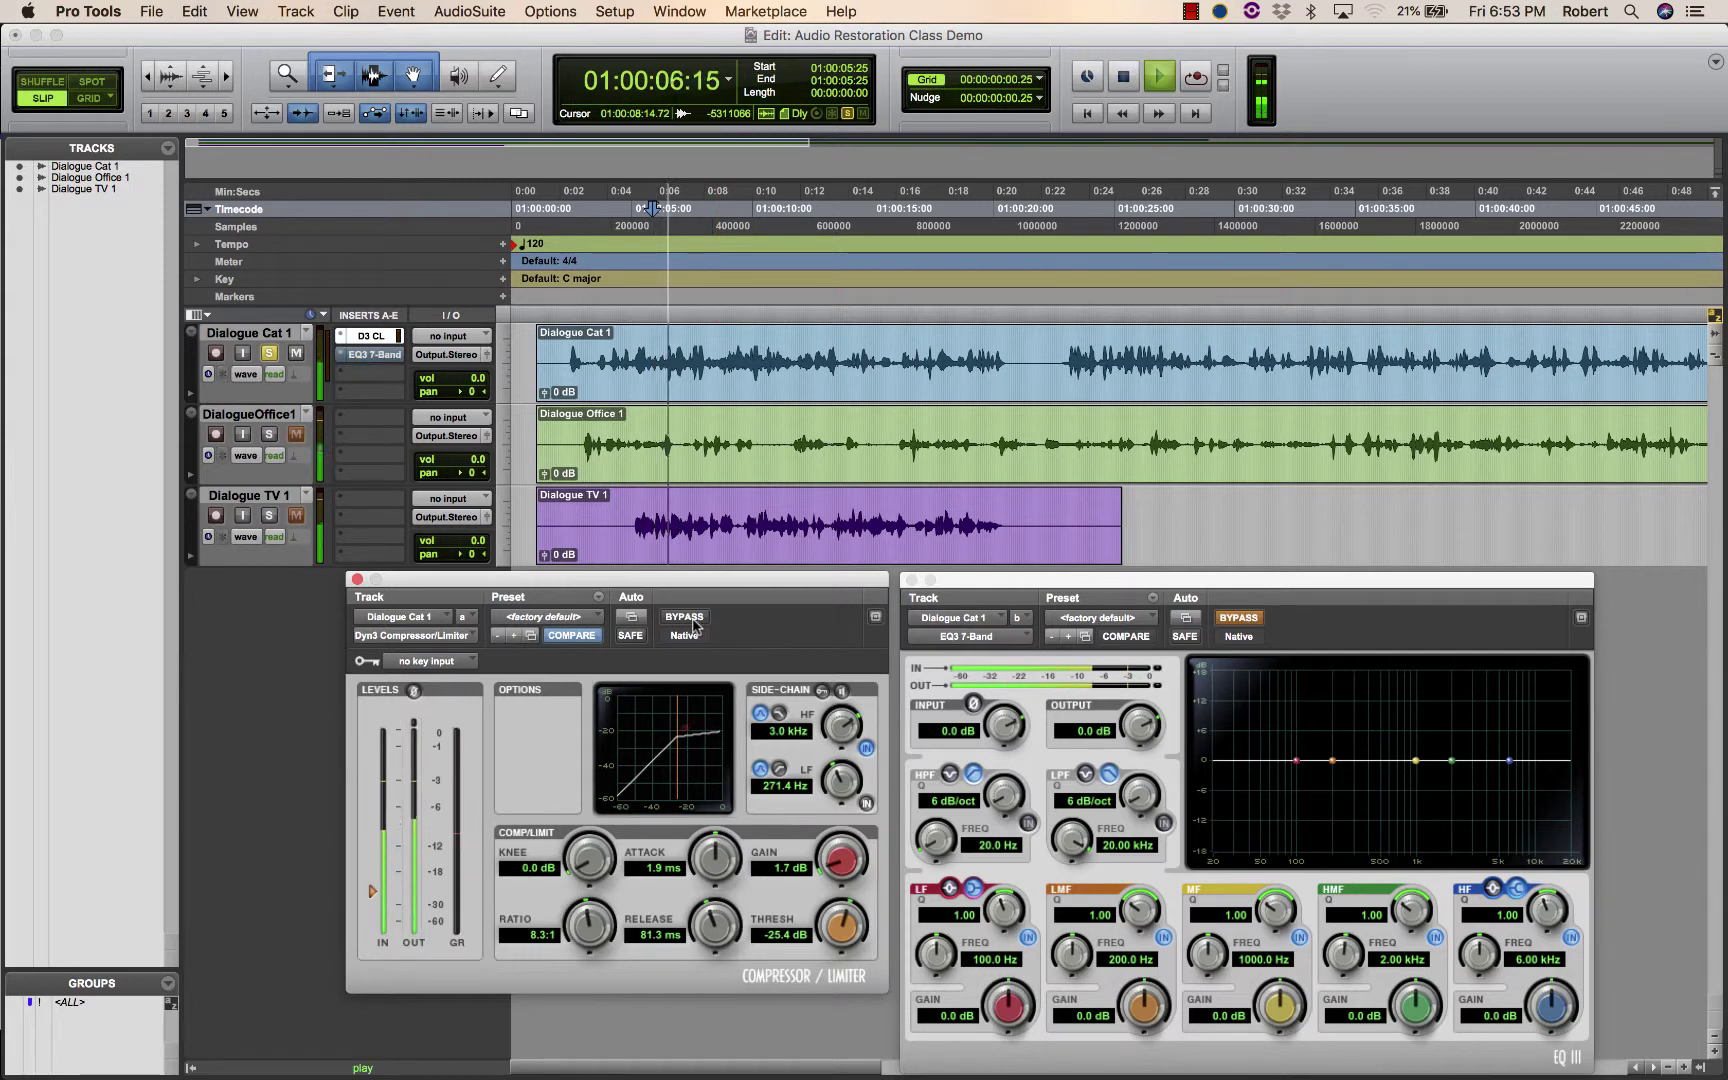
{"action": "key", "text": "space"}
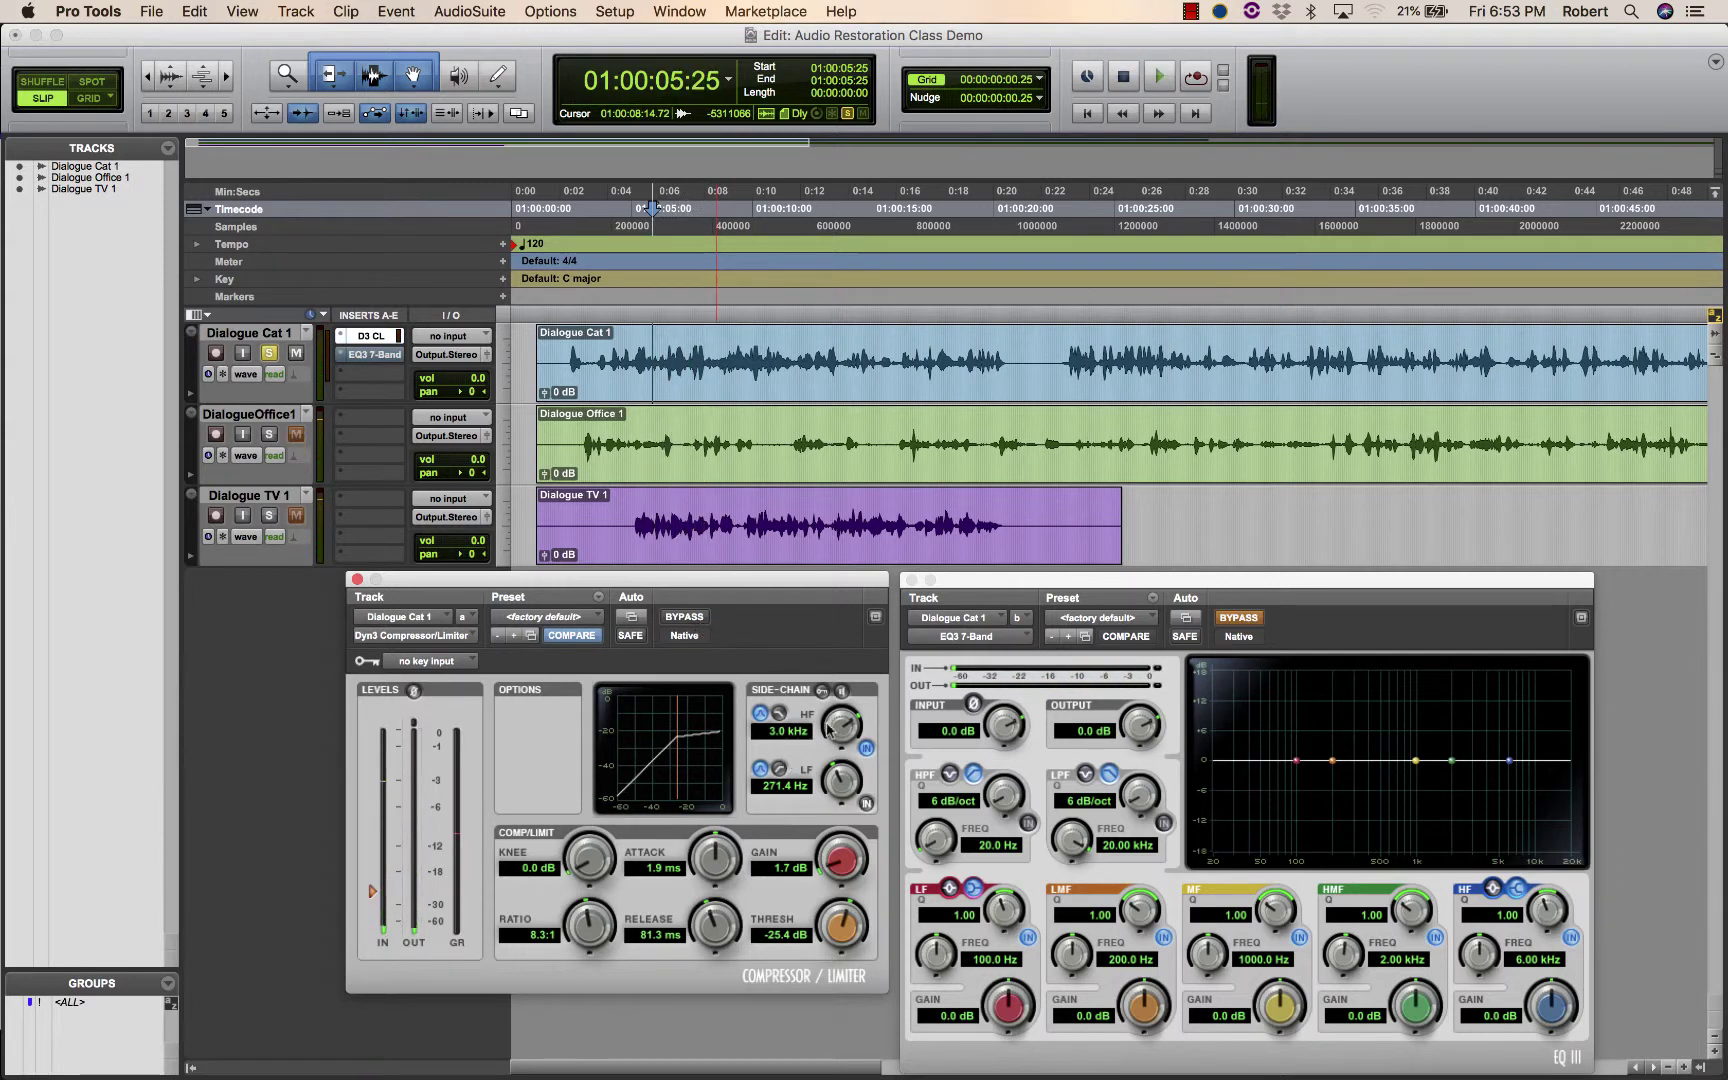
Switch the compressor's side-chain from the HF to the LF filter and play the section with the compressor bypassed and active
{"action": "left_click", "coordinate": [867, 750]}
{"action": "left_click", "coordinate": [688, 620]}
{"action": "key", "text": "space"}
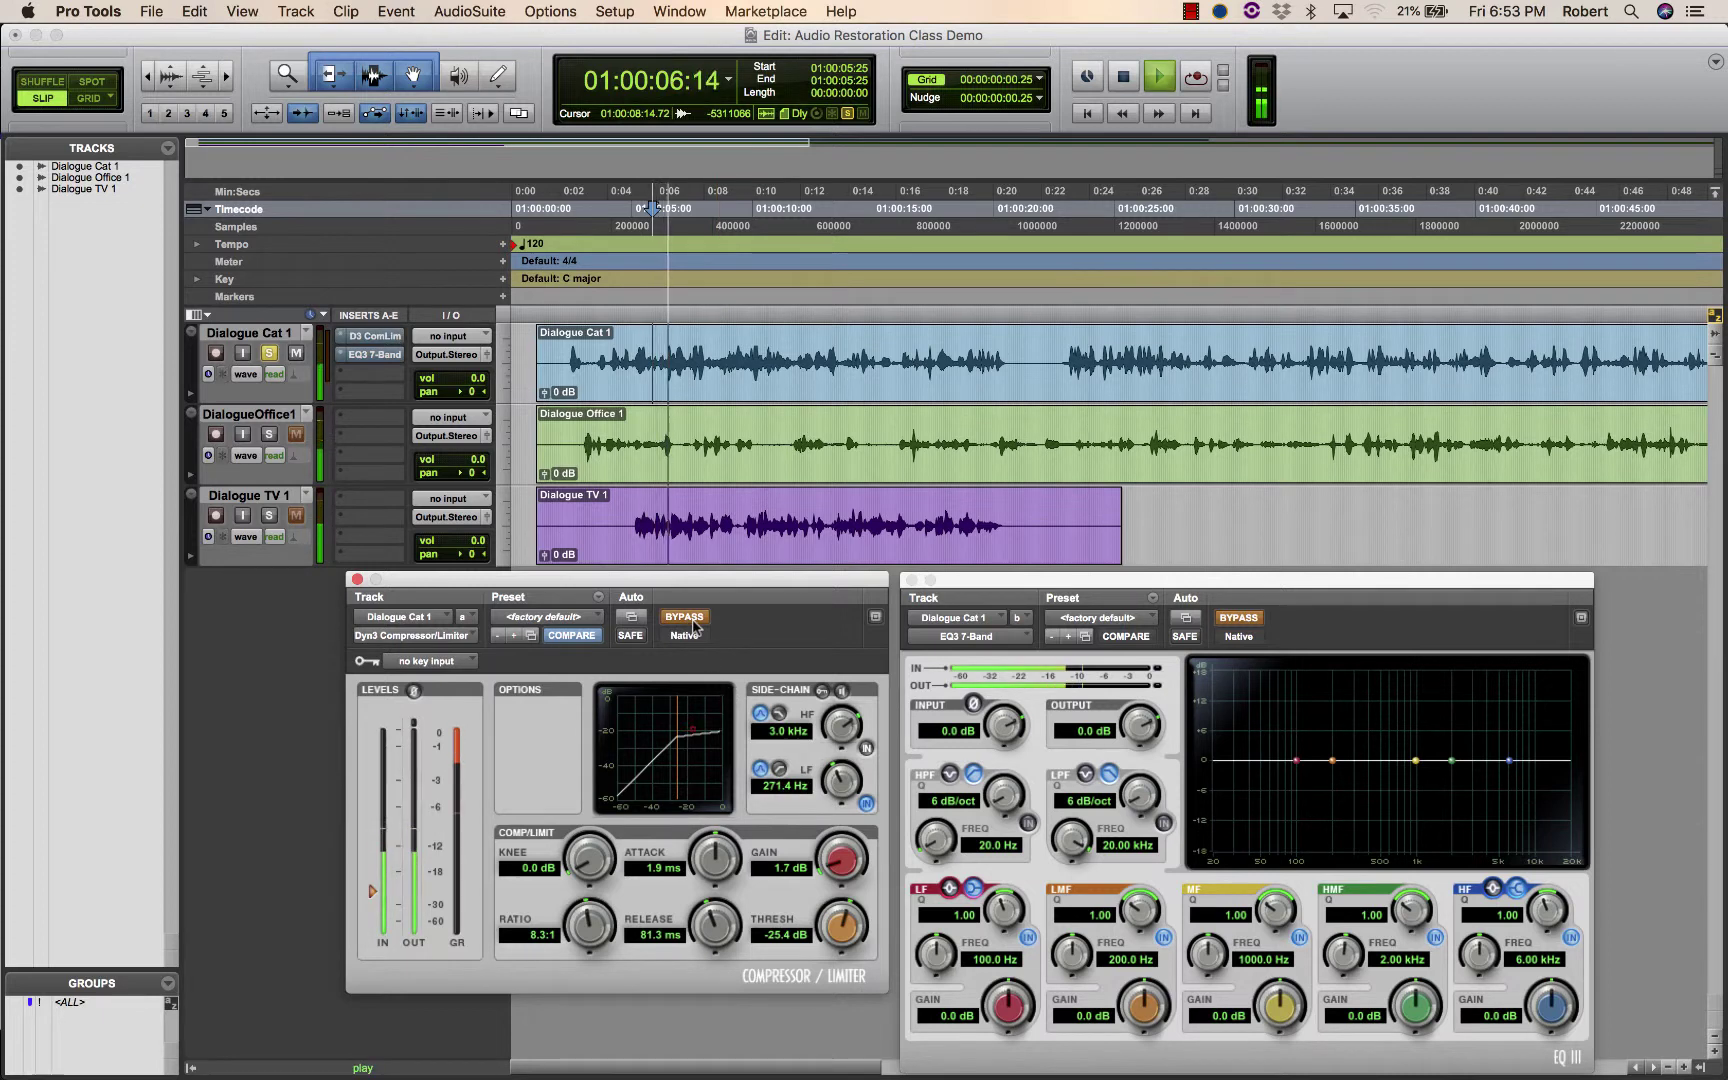
{"action": "key", "text": "space"}
{"action": "left_click", "coordinate": [688, 618]}
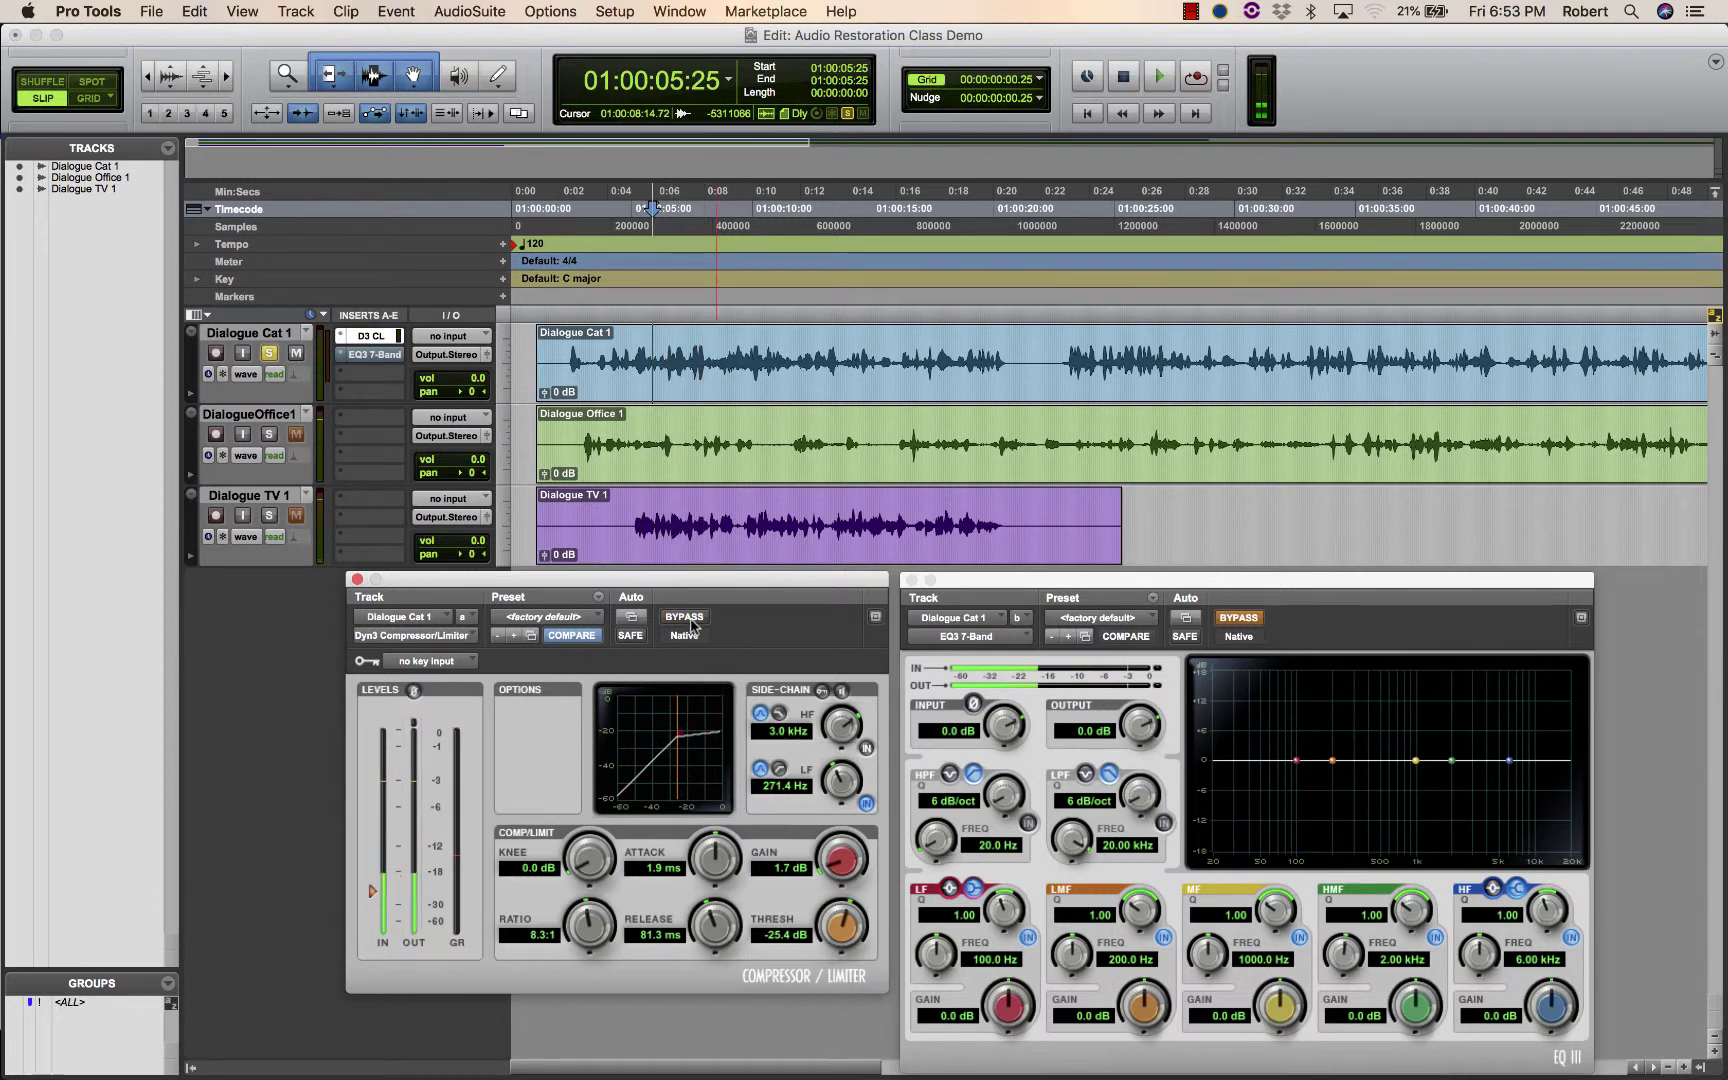
{"action": "key", "text": "space"}
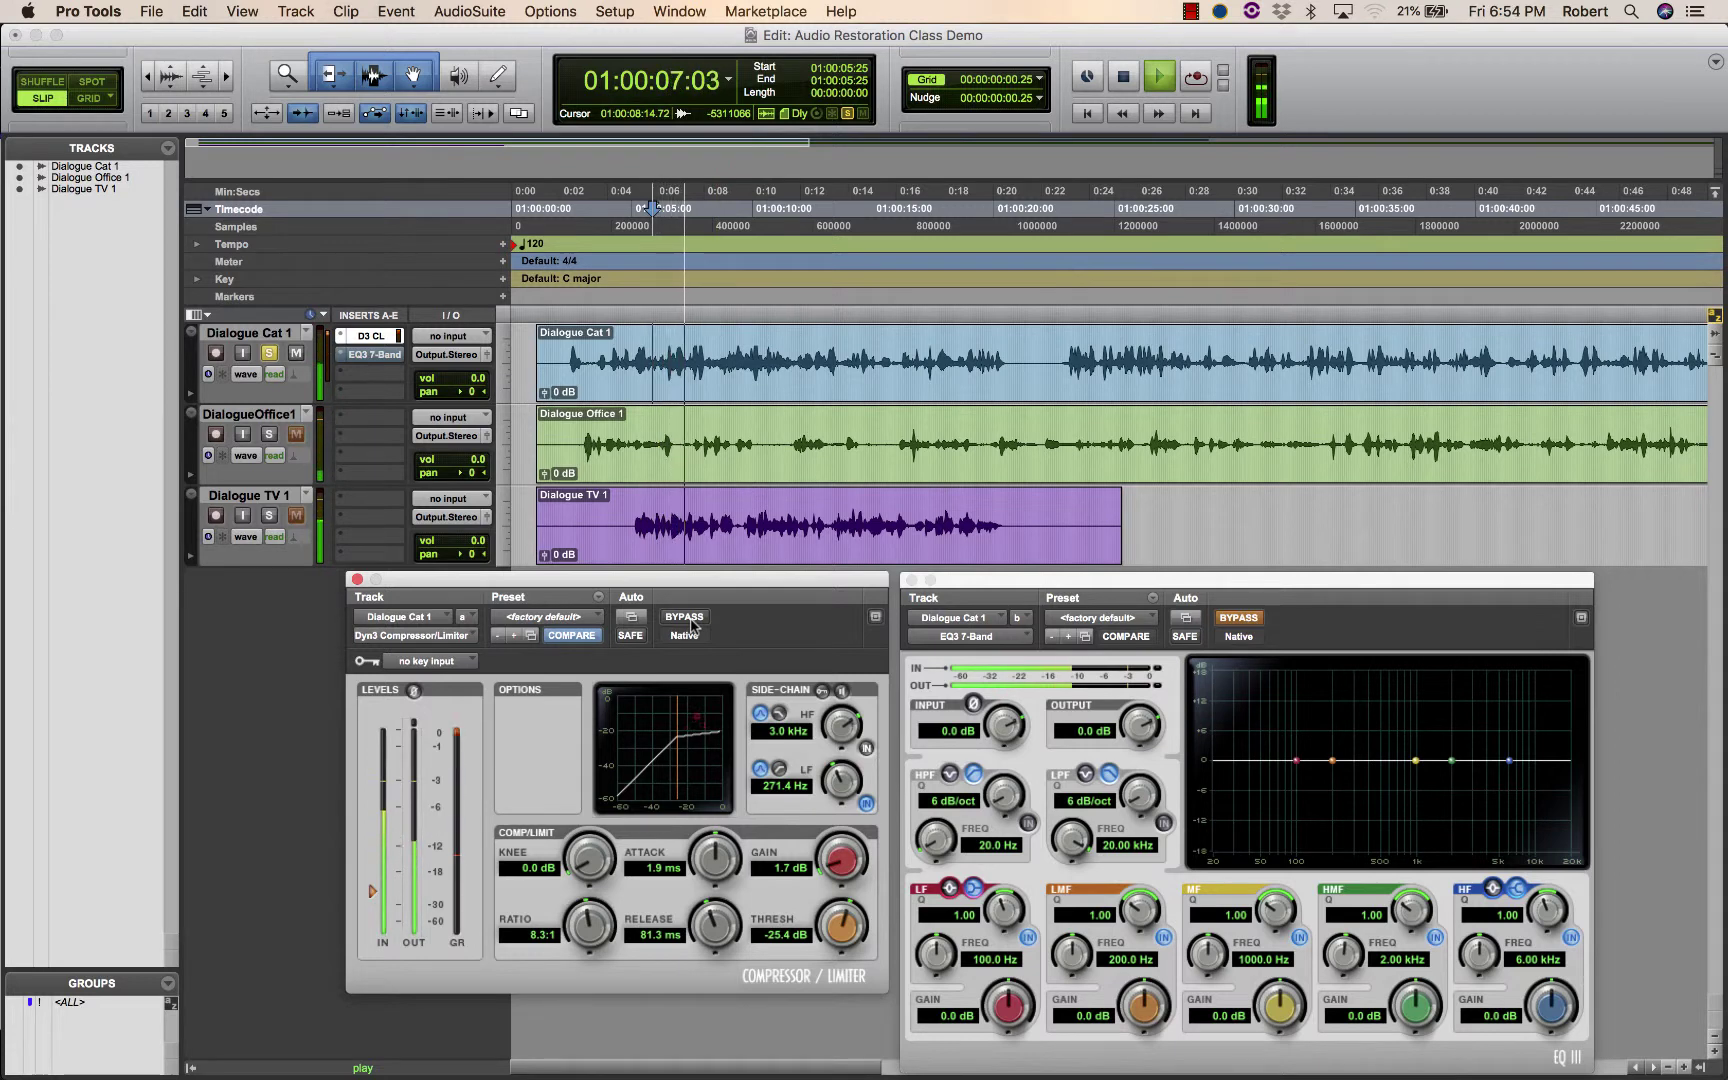
{"action": "key", "text": "space"}
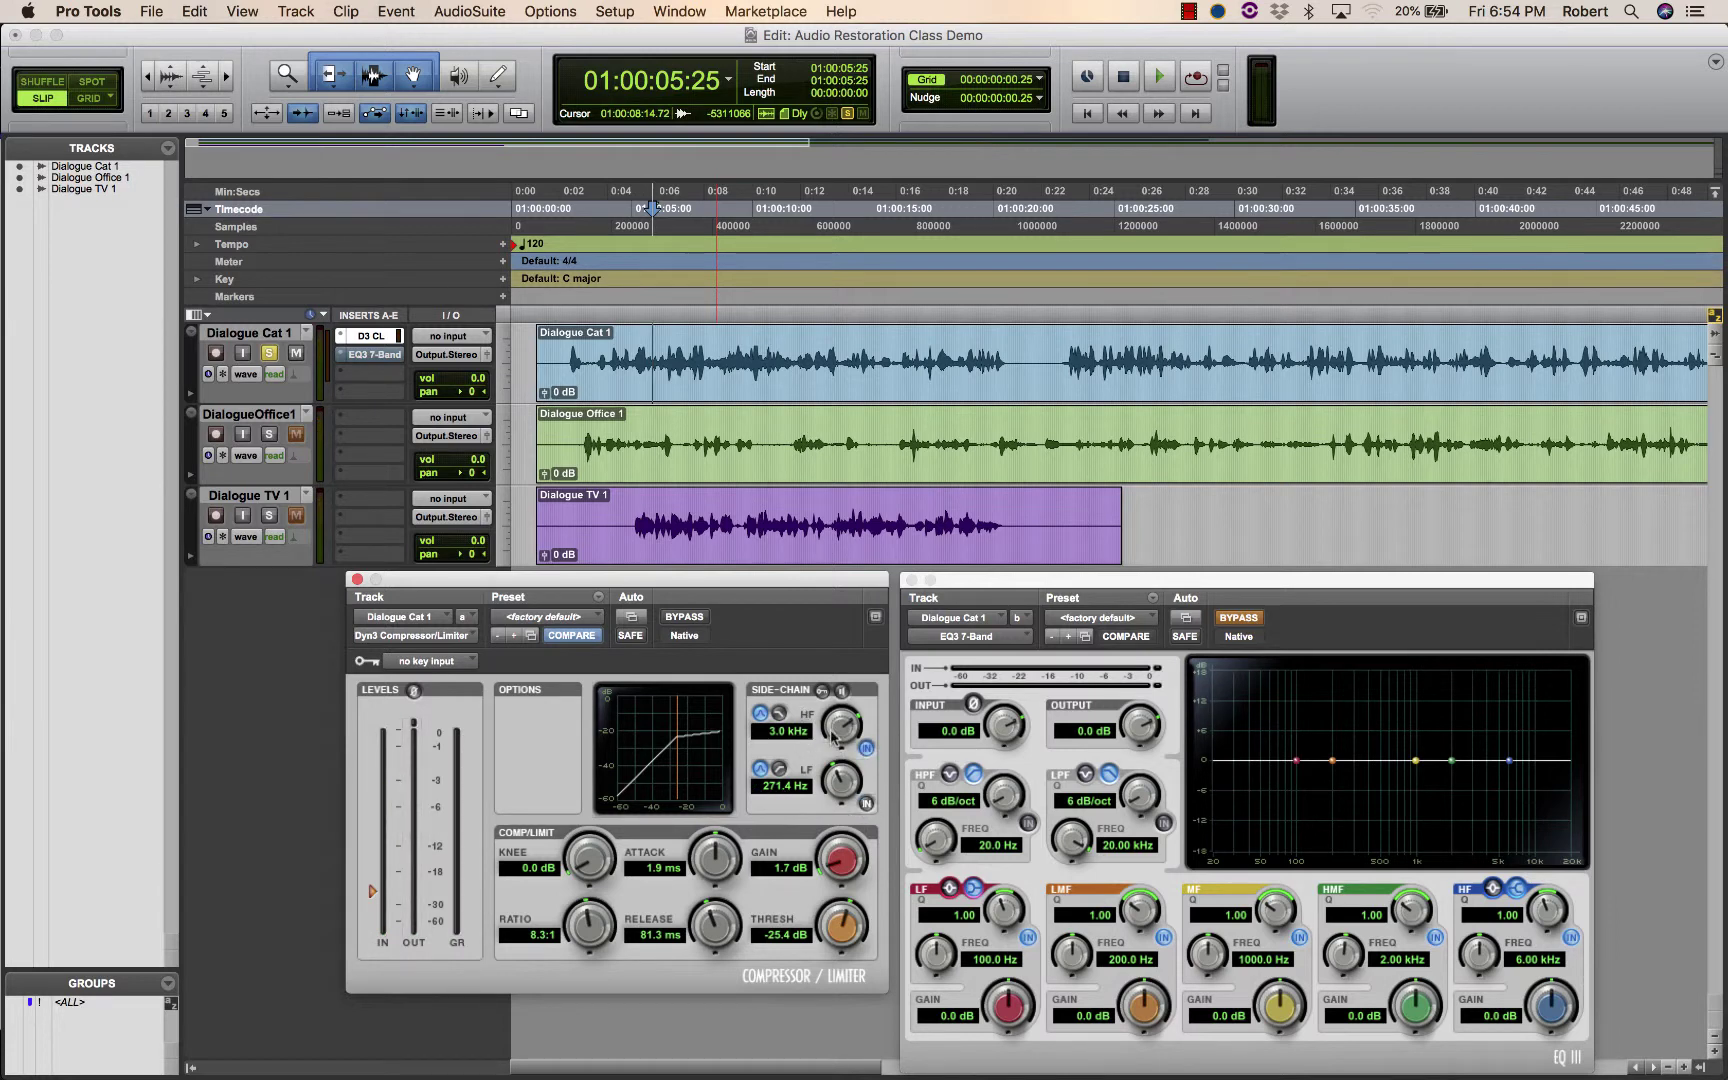
Set the compressor's LF side-chain frequency to 6.0 kHz and play the section with the LF filter engaged
{"action": "left_click_drag", "start_coordinate": [840, 788], "coordinate": [838, 700]}
{"action": "key", "text": "space"}
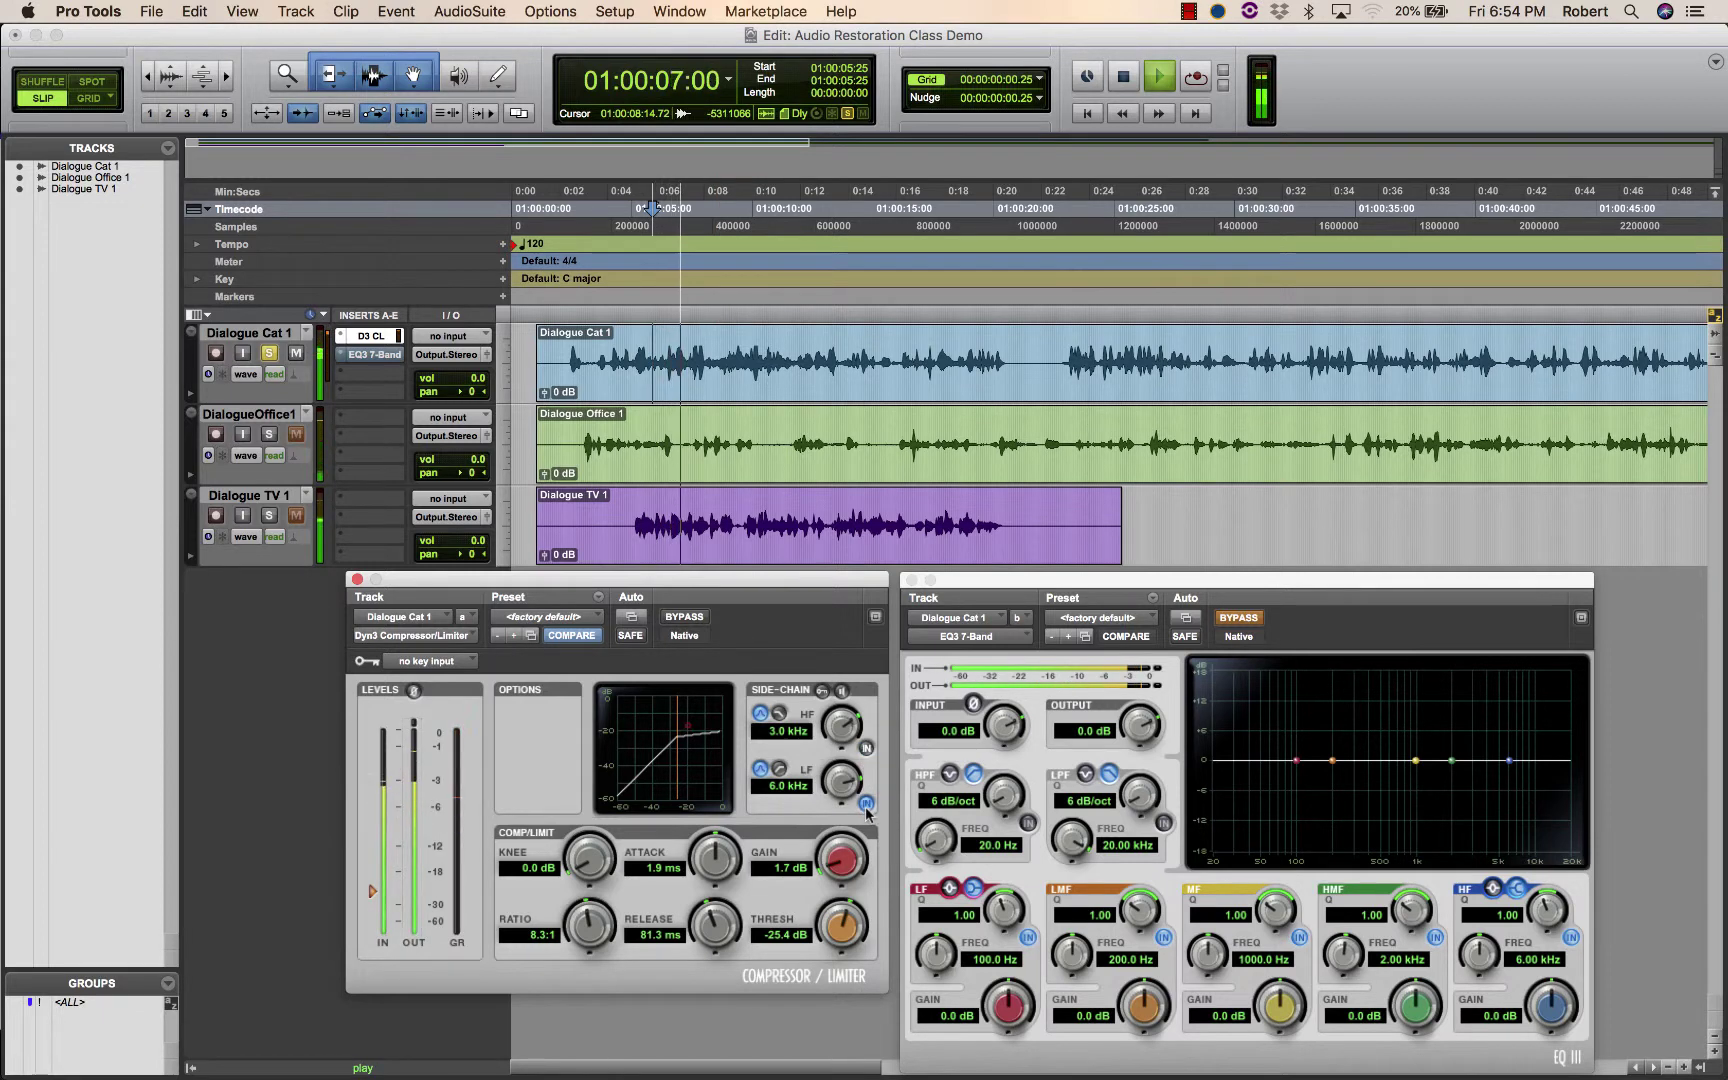
{"action": "key", "text": "space"}
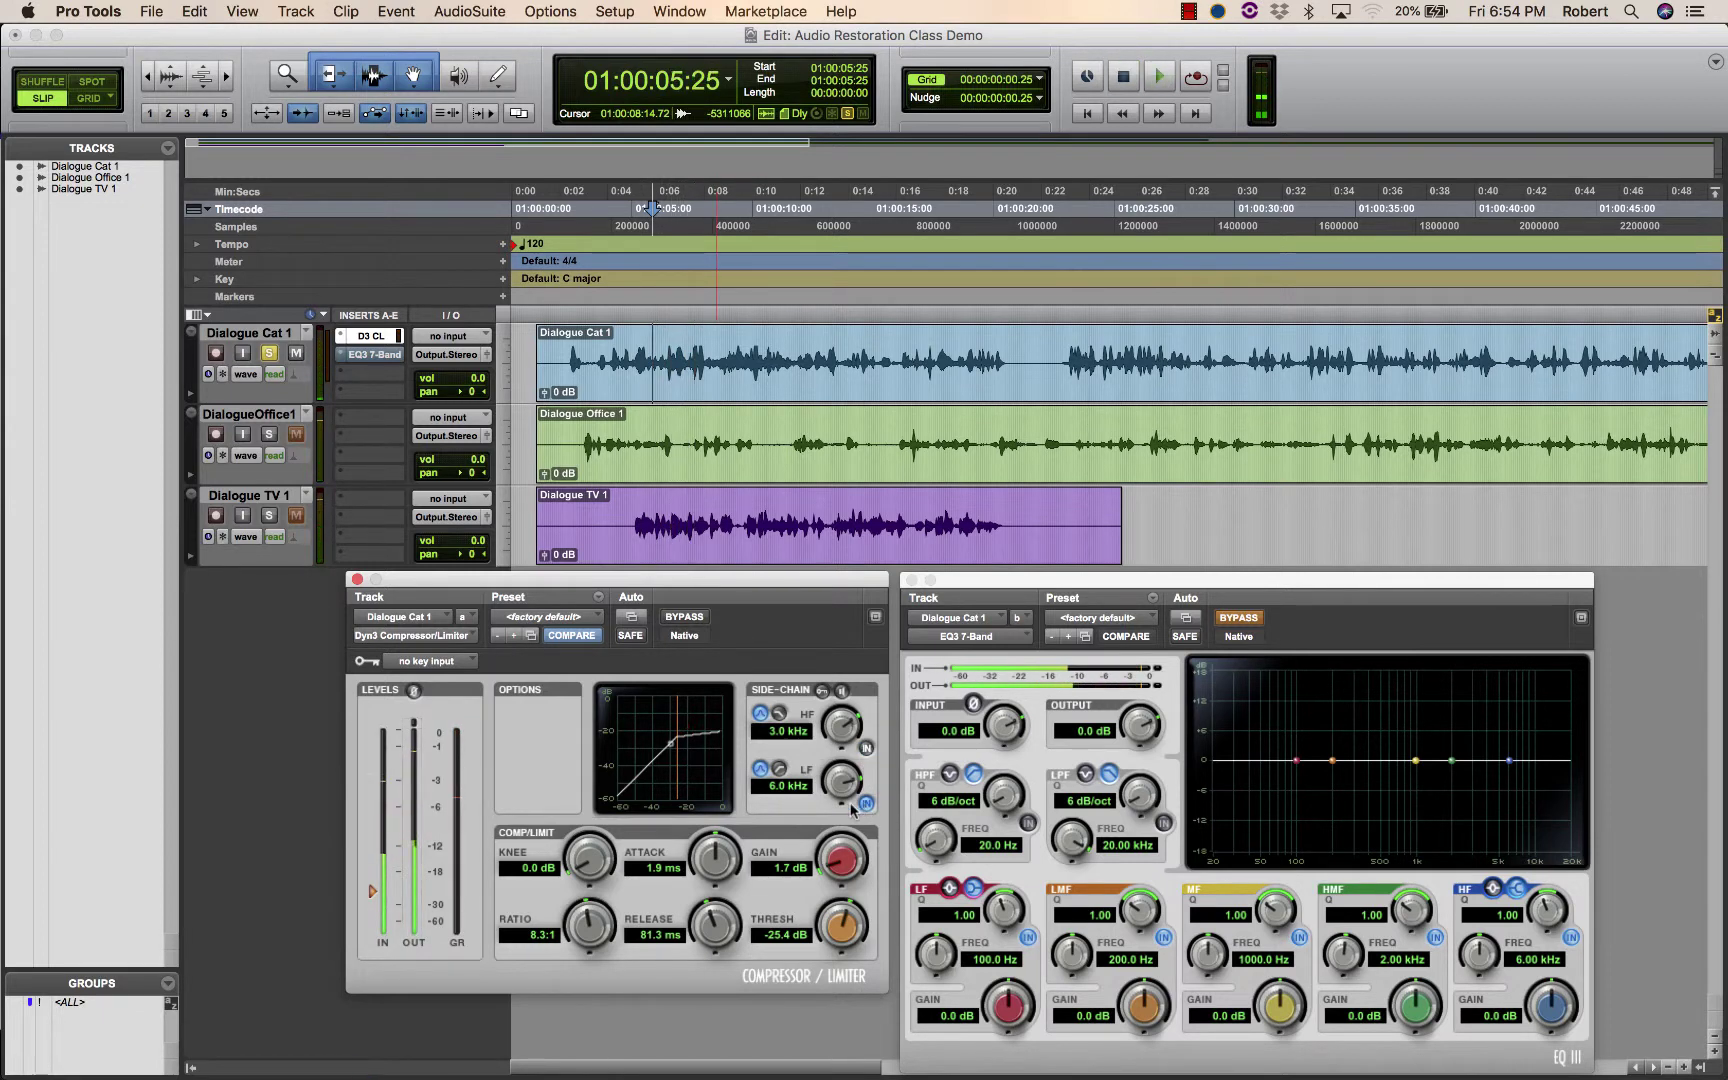
Audition the compressor's filtered side-chain signal during playback and turn side-chain listening off again
{"action": "left_click", "coordinate": [841, 690]}
{"action": "key", "text": "space"}
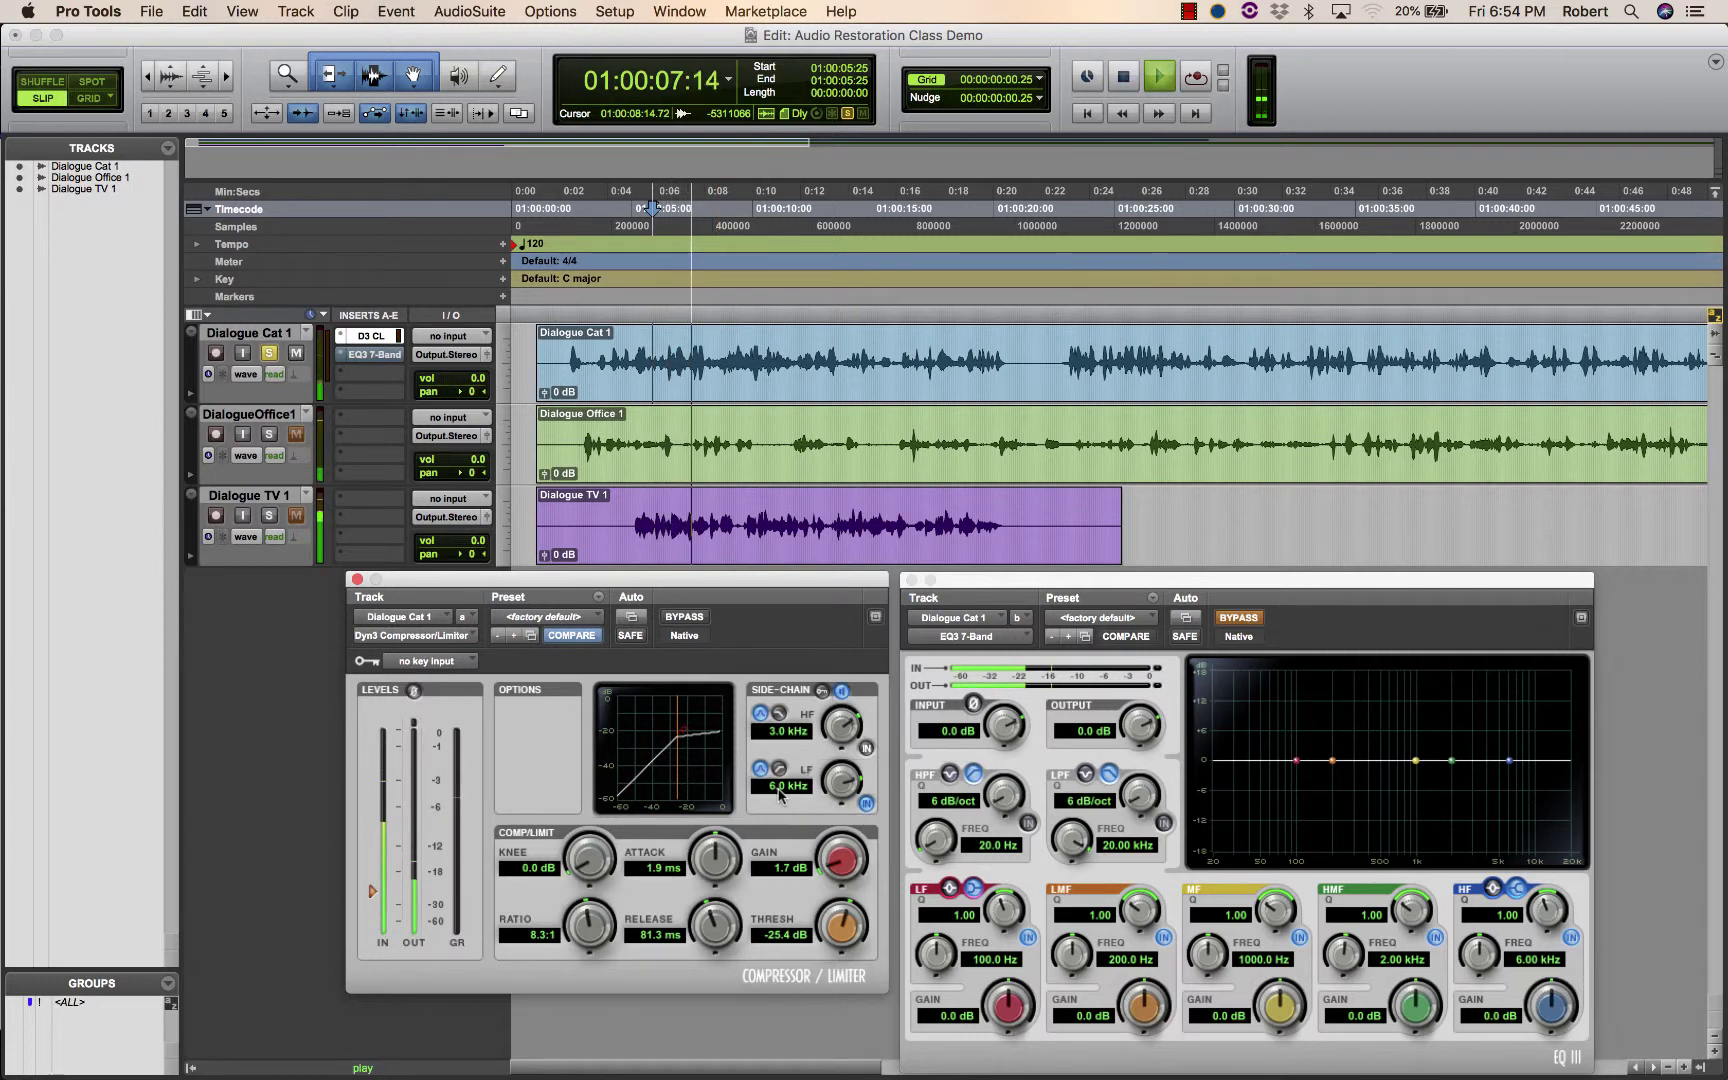
{"action": "left_click", "coordinate": [842, 691]}
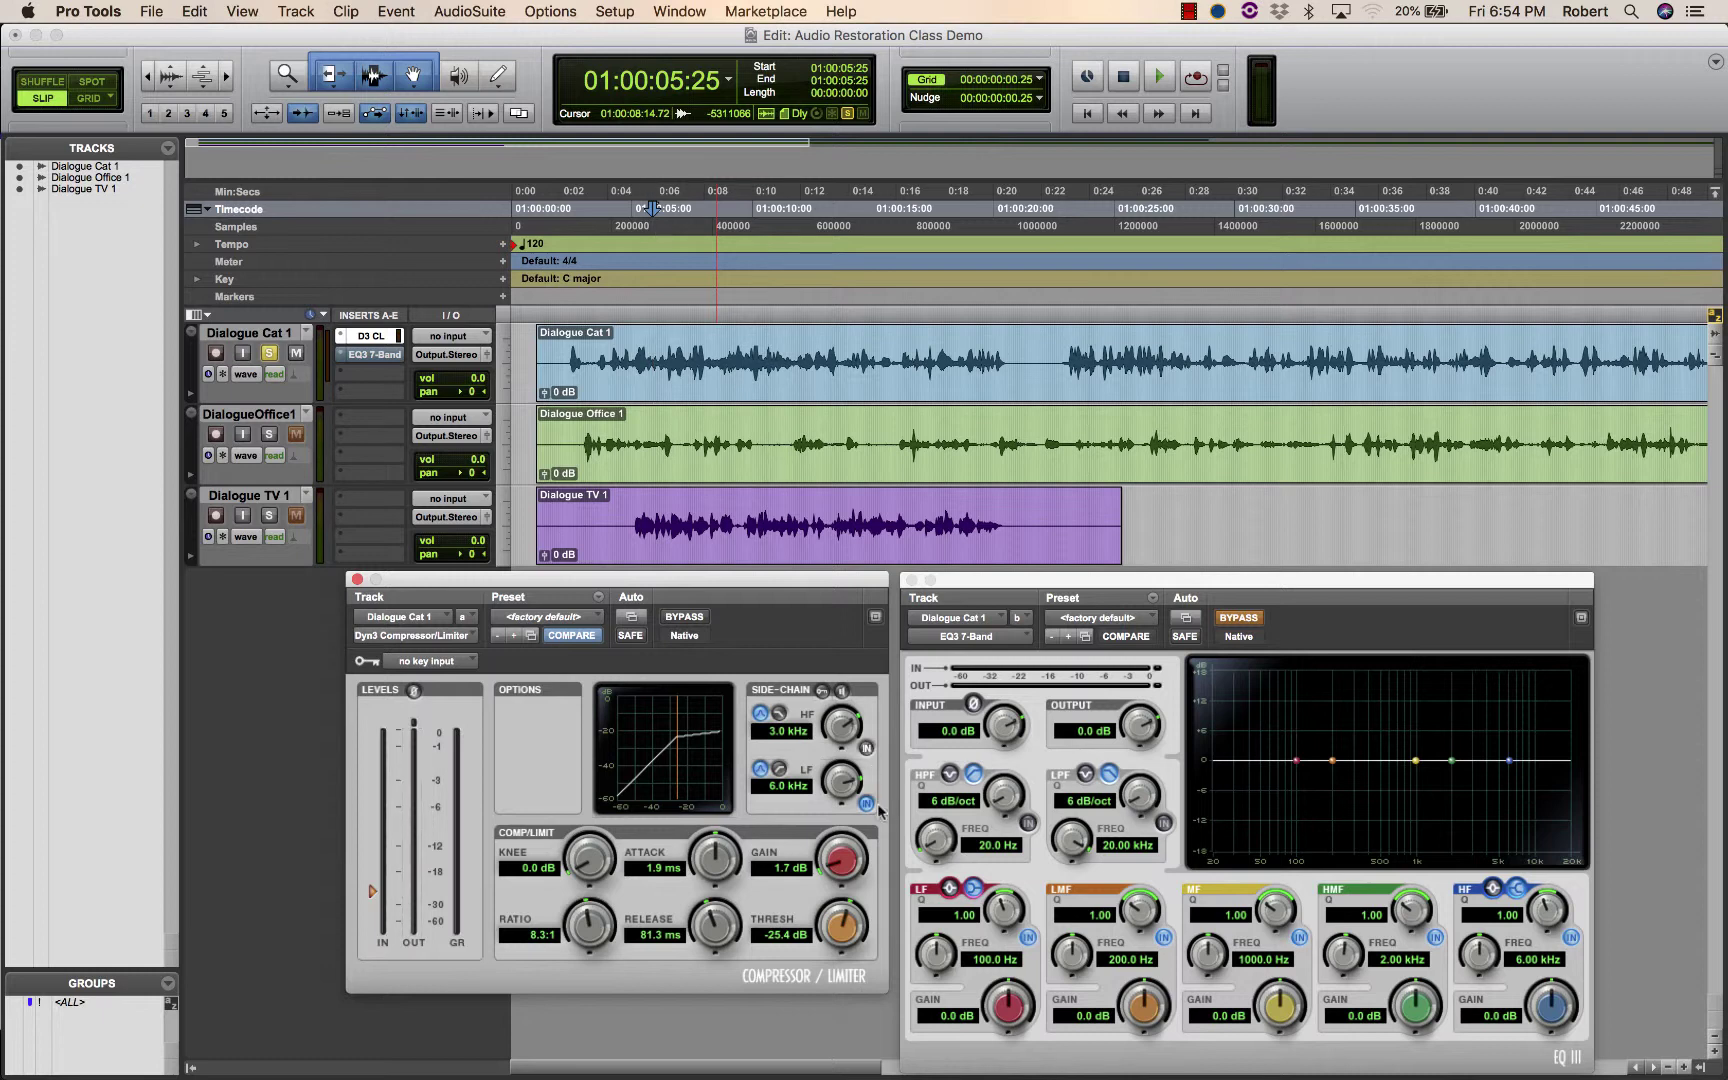
Compare the section with the 6.0 kHz LF side-chain compression against the bypassed compressor, leaving the compressor active
{"action": "key", "text": "space"}
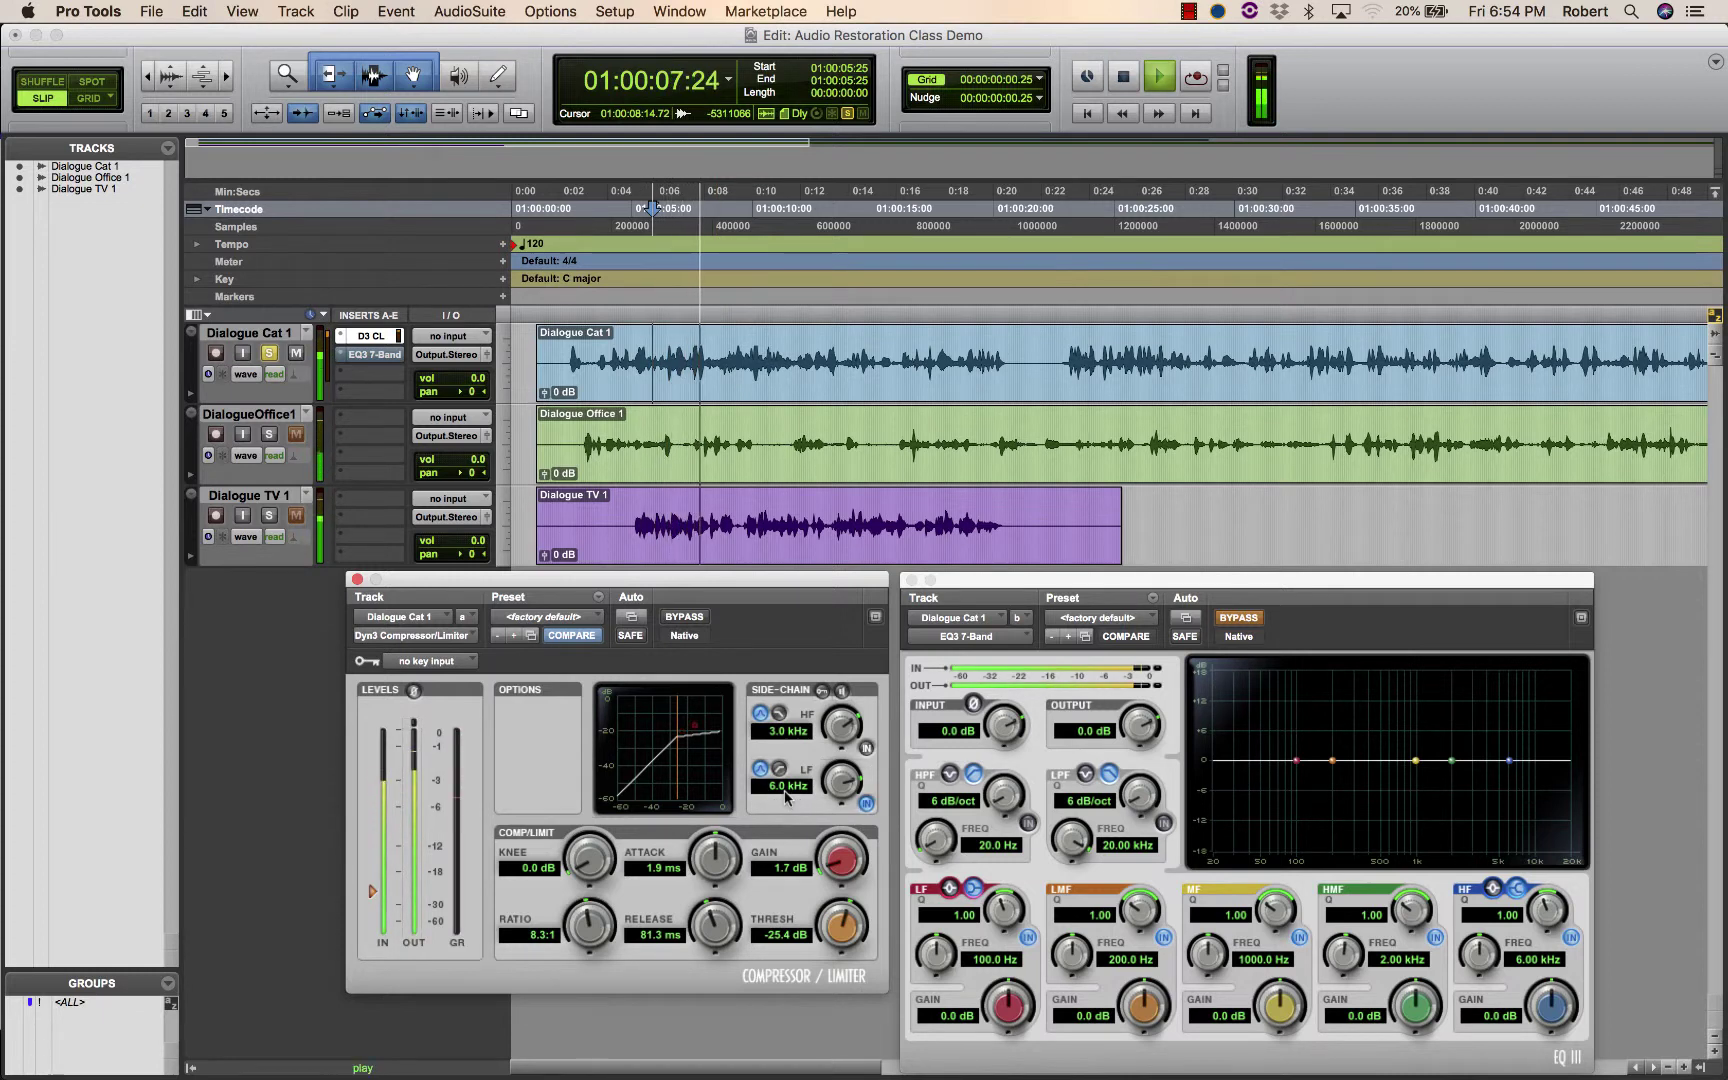
{"action": "key", "text": "space"}
{"action": "key", "text": "space"}
{"action": "key", "text": "space"}
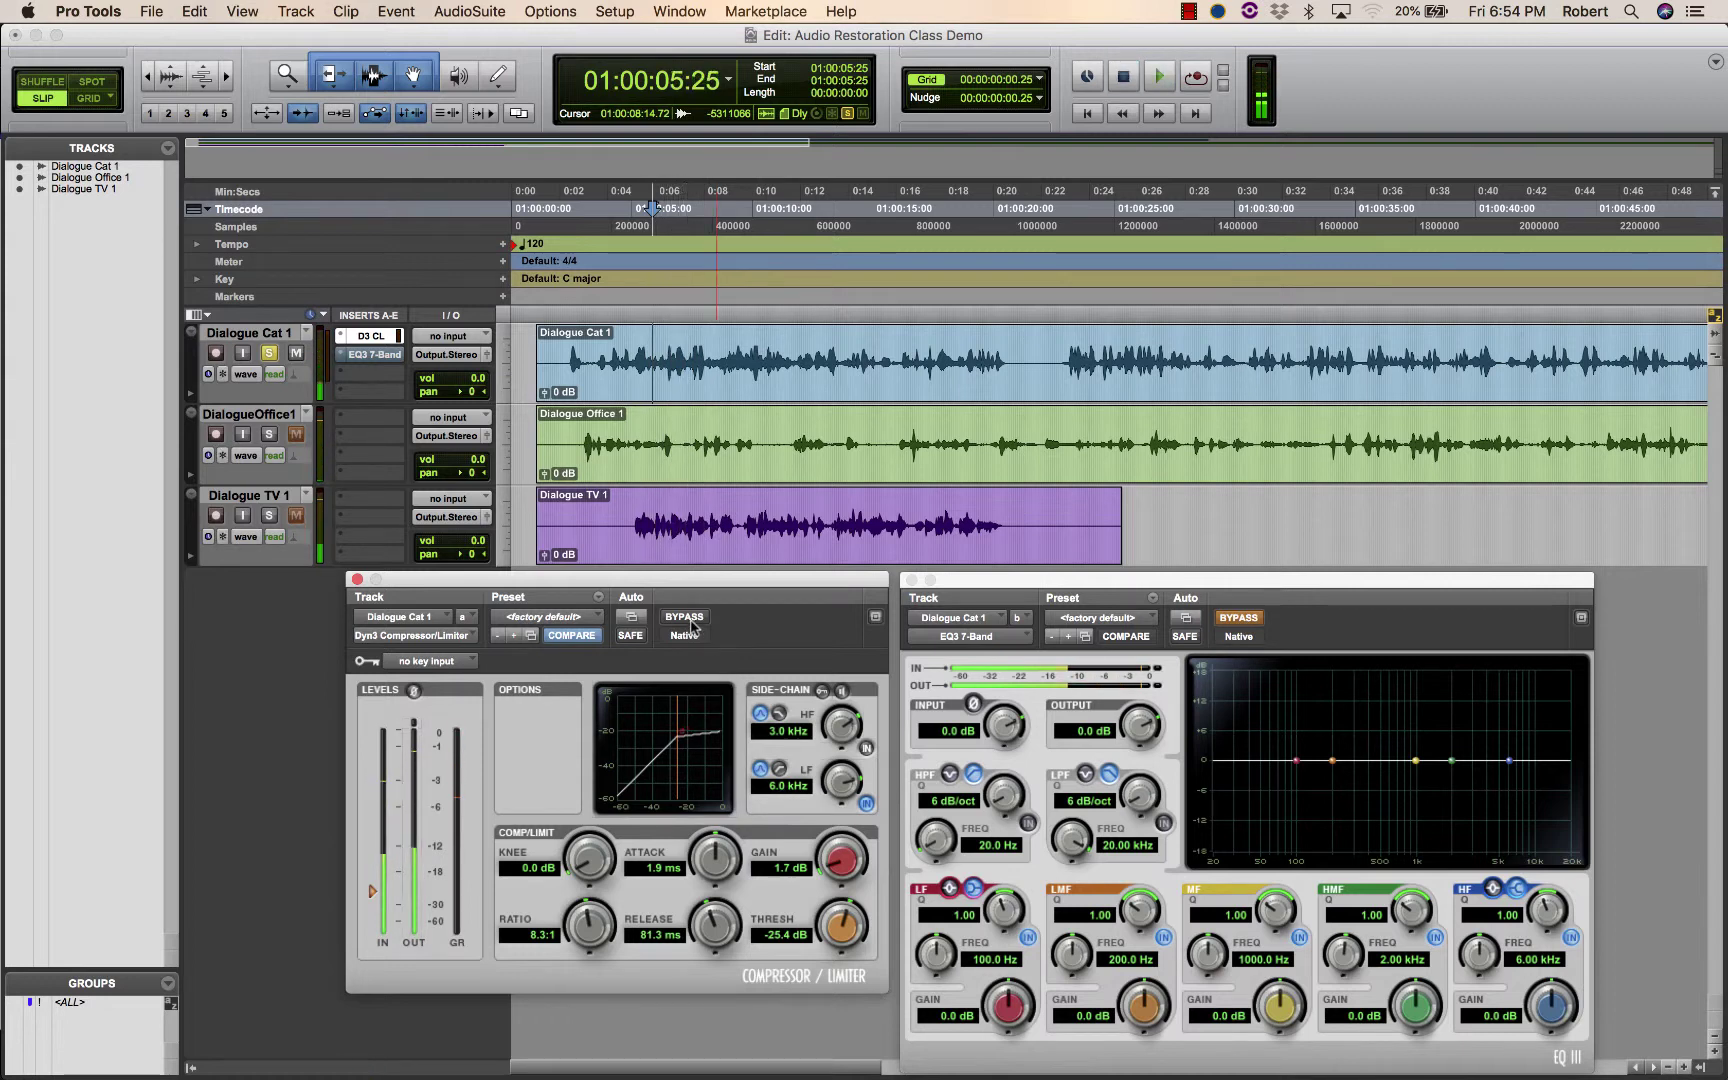
{"action": "left_click", "coordinate": [686, 617]}
{"action": "key", "text": "space"}
{"action": "key", "text": "space"}
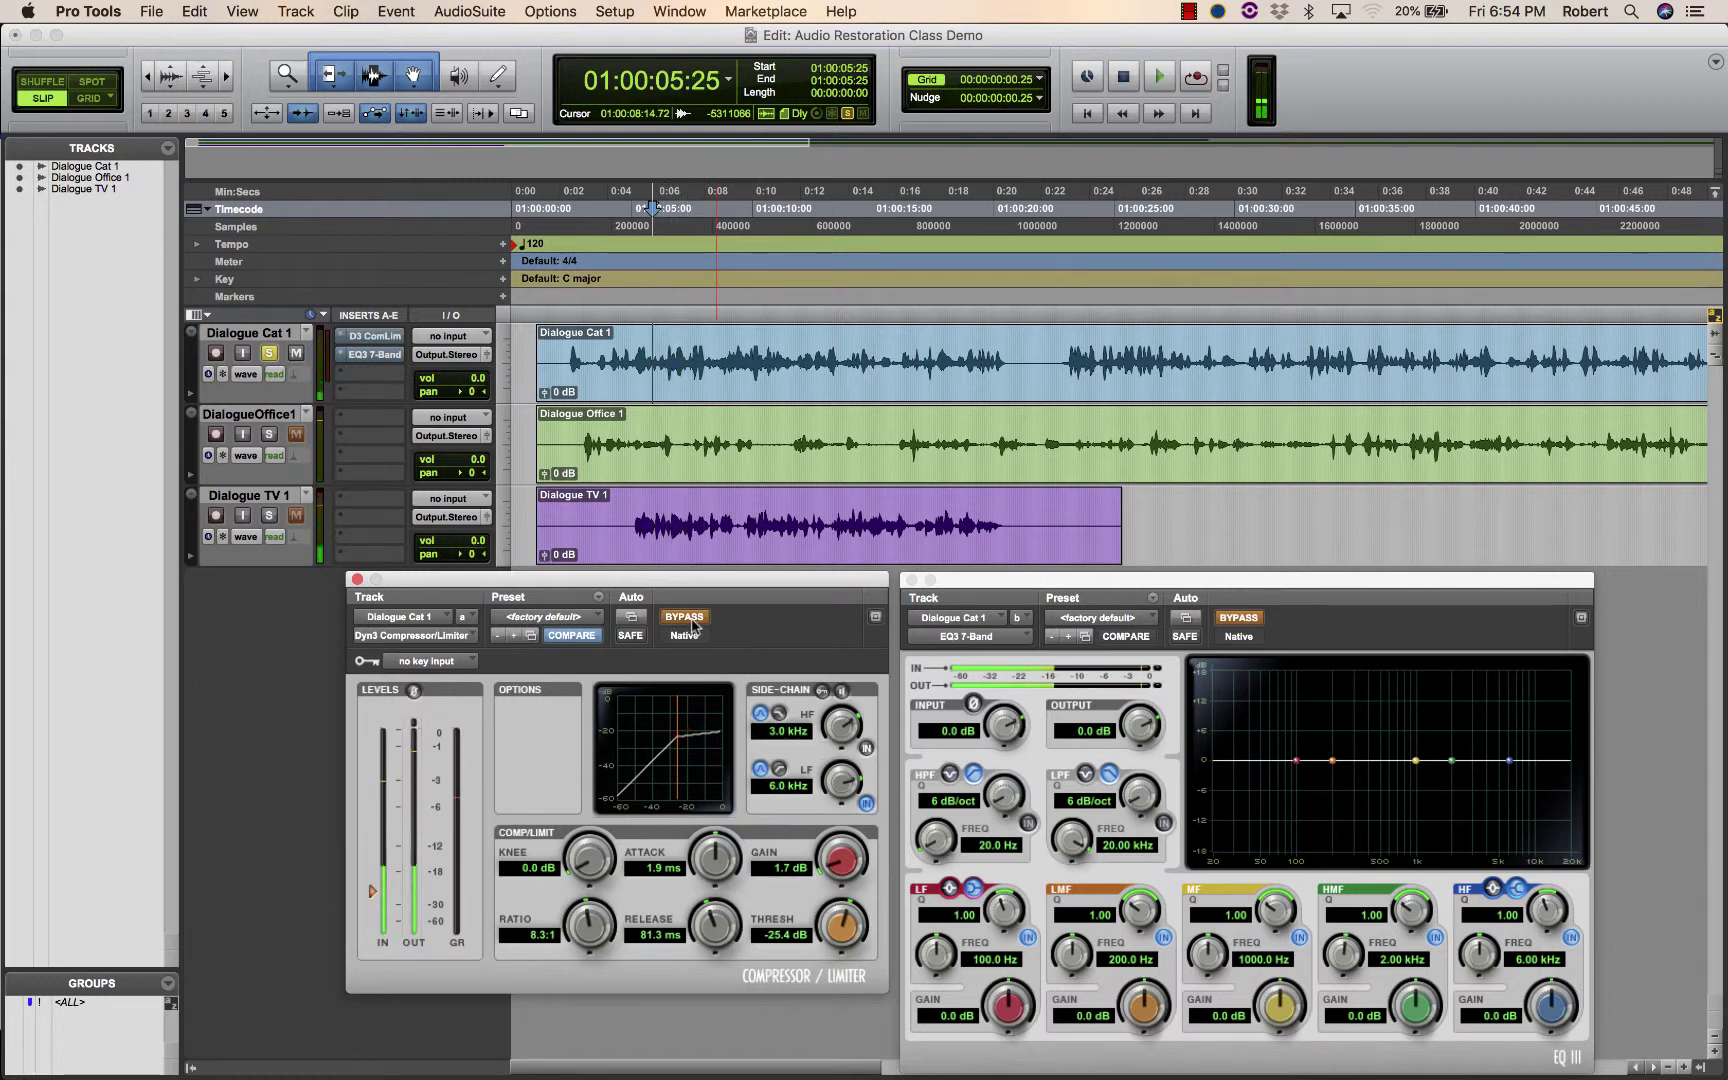
{"action": "left_click", "coordinate": [686, 617]}
Switch the side-chain back to the 3.0 kHz HF filter and play the section with the compressor bypassed and active
{"action": "left_click", "coordinate": [866, 750]}
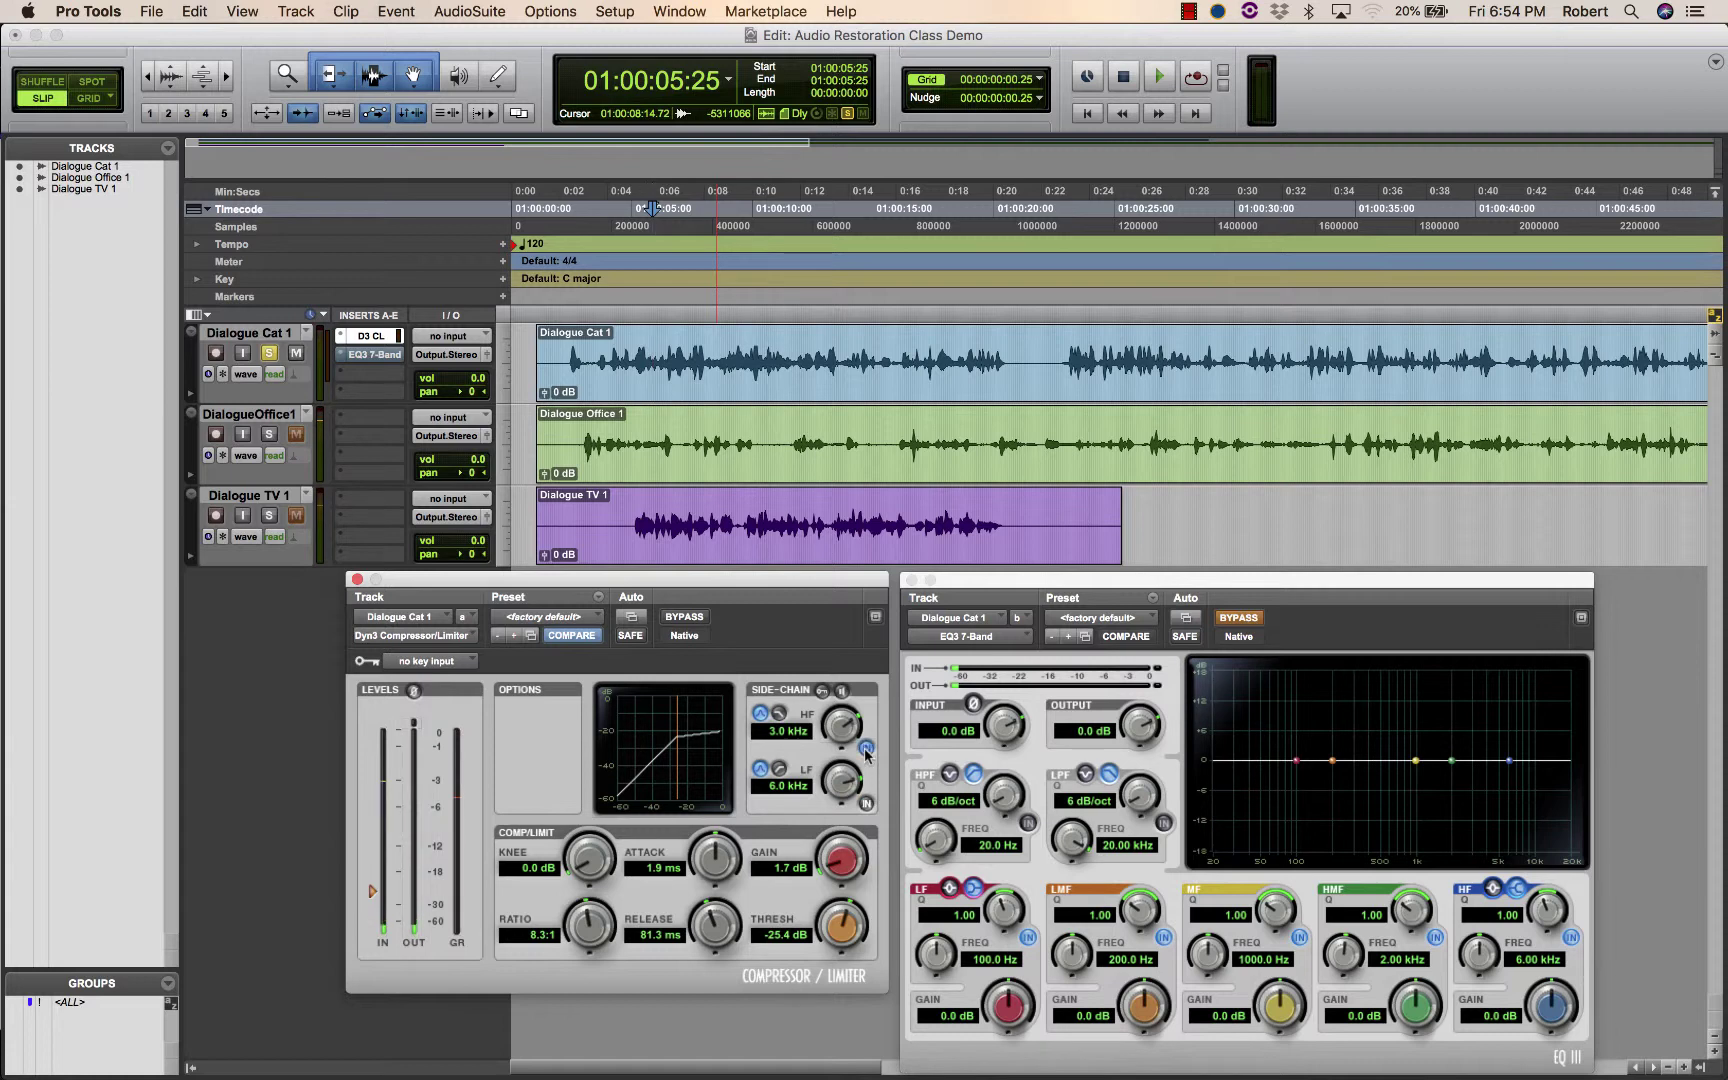
{"action": "left_click", "coordinate": [686, 617]}
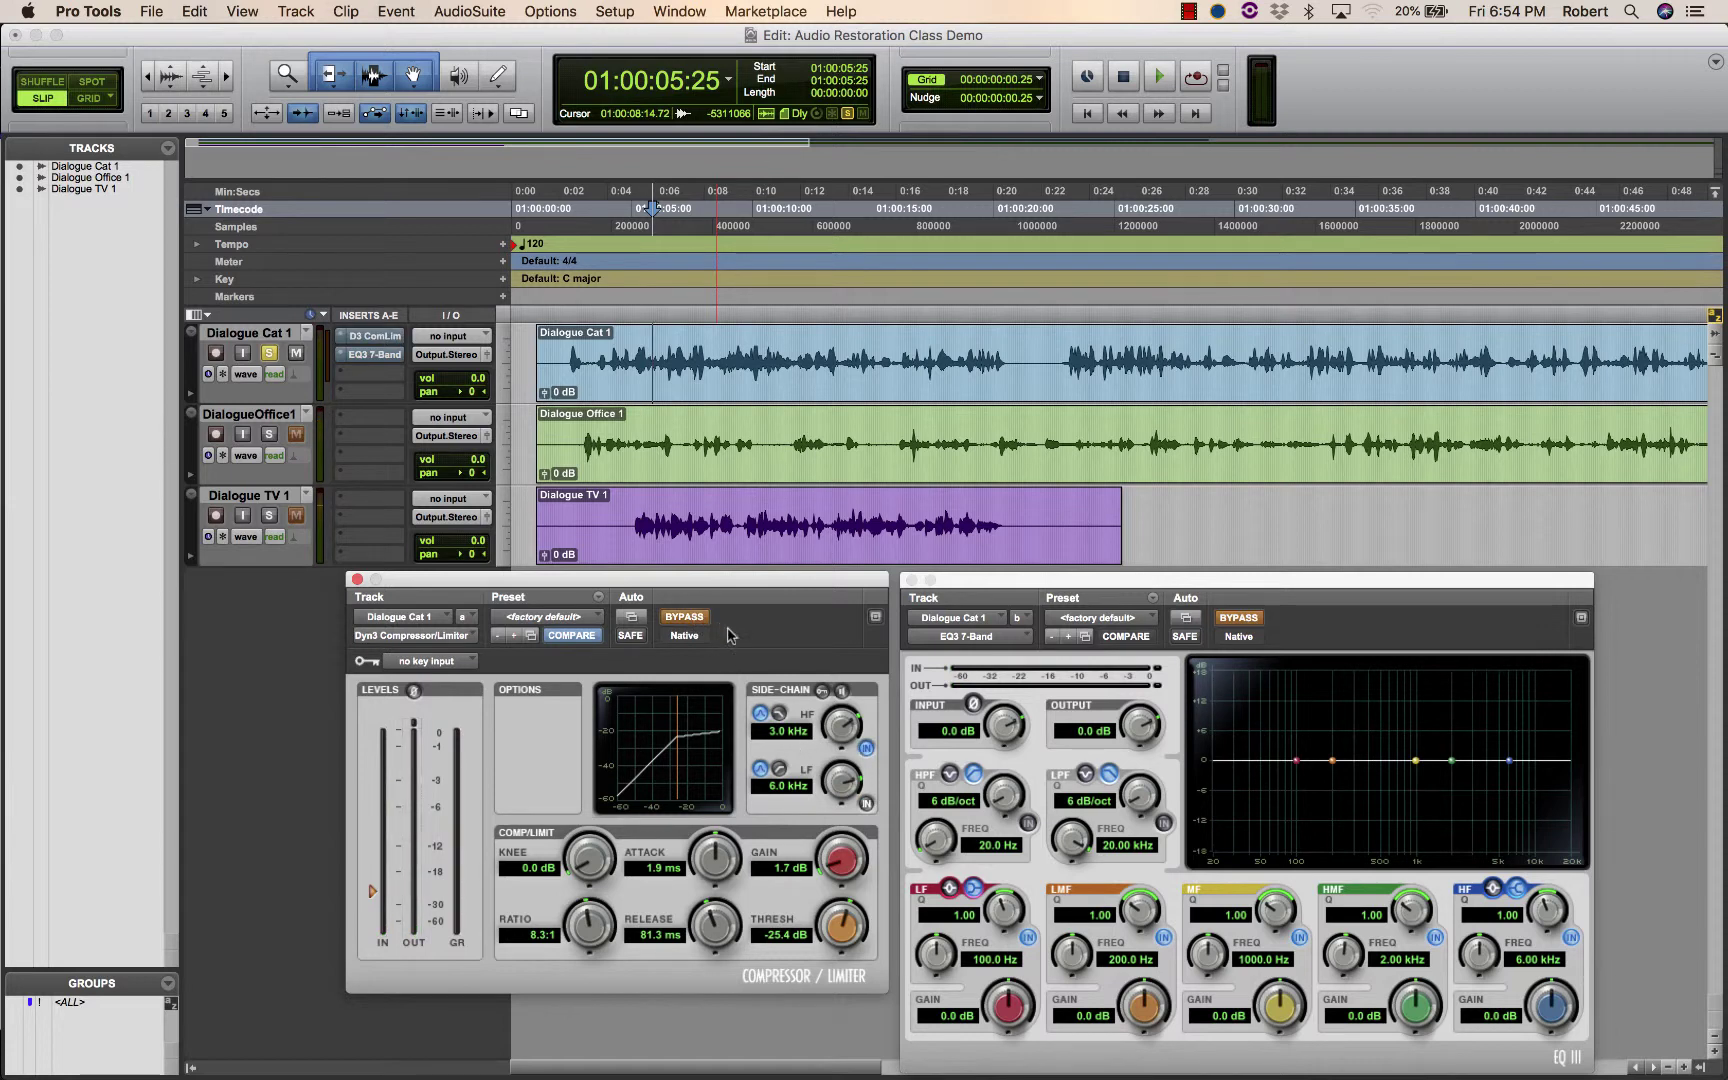
{"action": "key", "text": "space"}
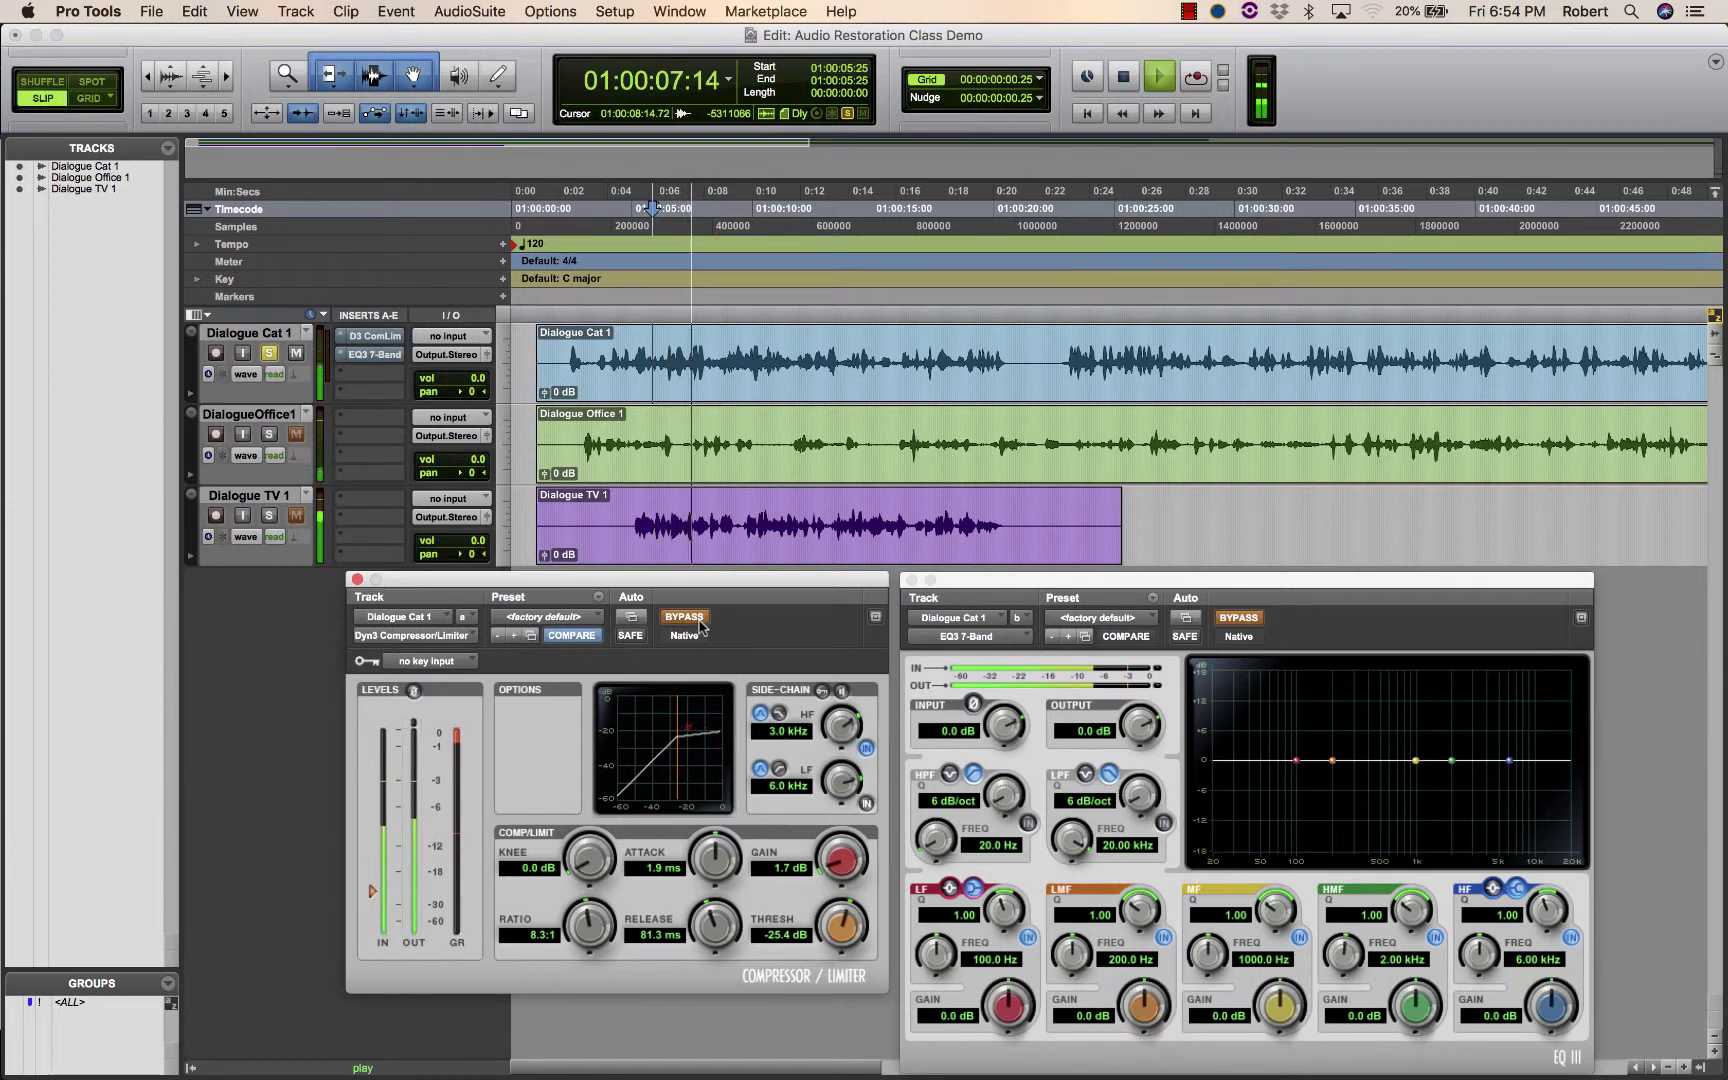
{"action": "key", "text": "space"}
{"action": "left_click", "coordinate": [699, 622]}
{"action": "key", "text": "space"}
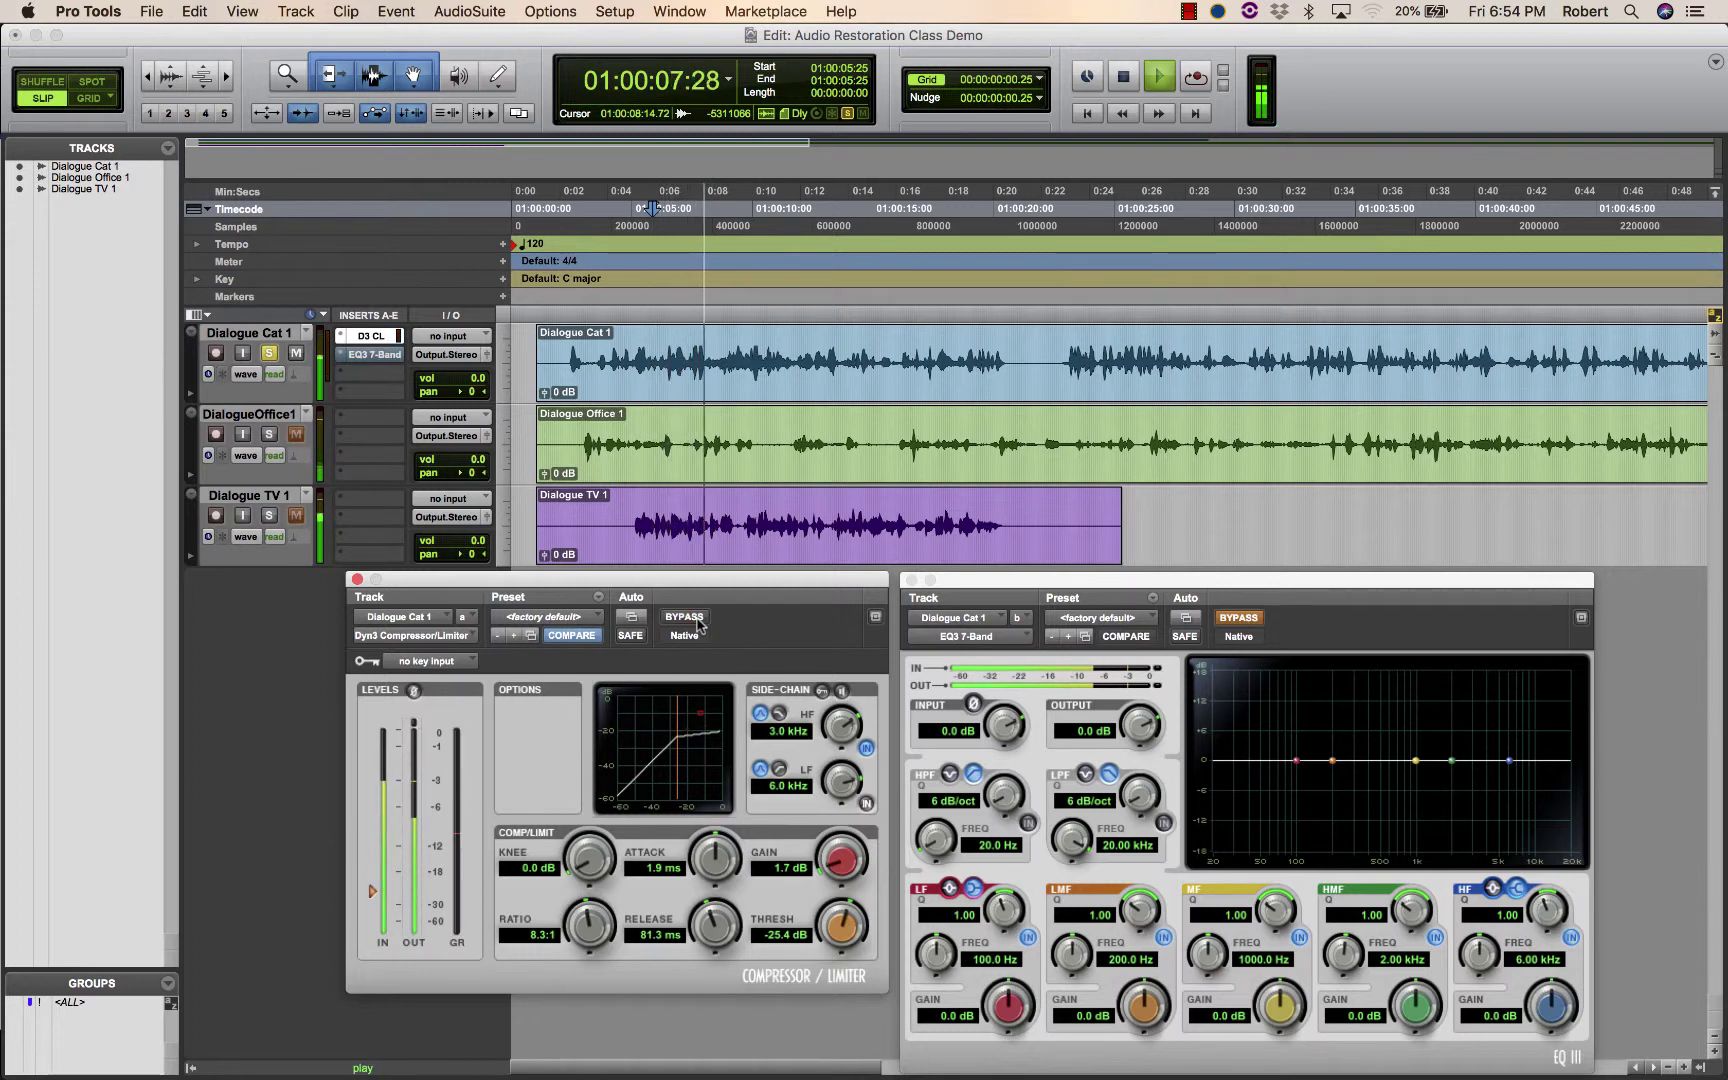
{"action": "key", "text": "space"}
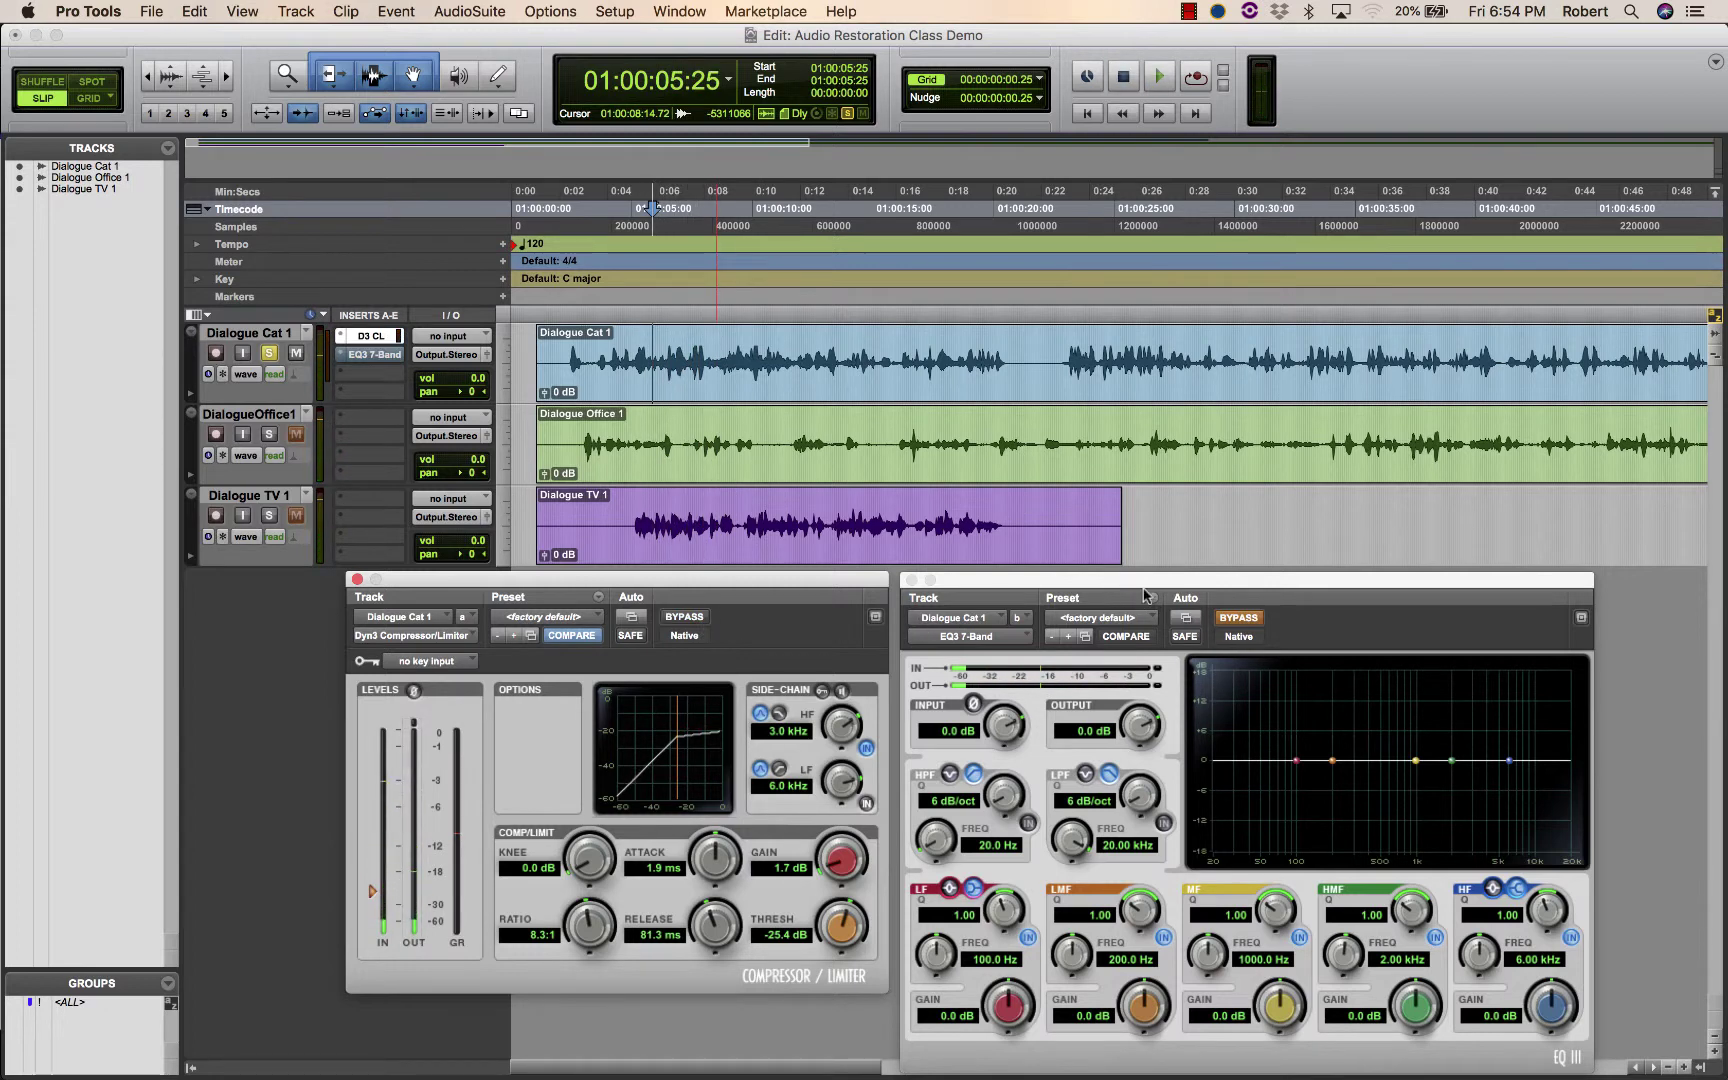
Take the EQ3 7-Band out of bypass and enable its low-pass filter with a 24 dB/oct slope
{"action": "left_click", "coordinate": [1240, 618]}
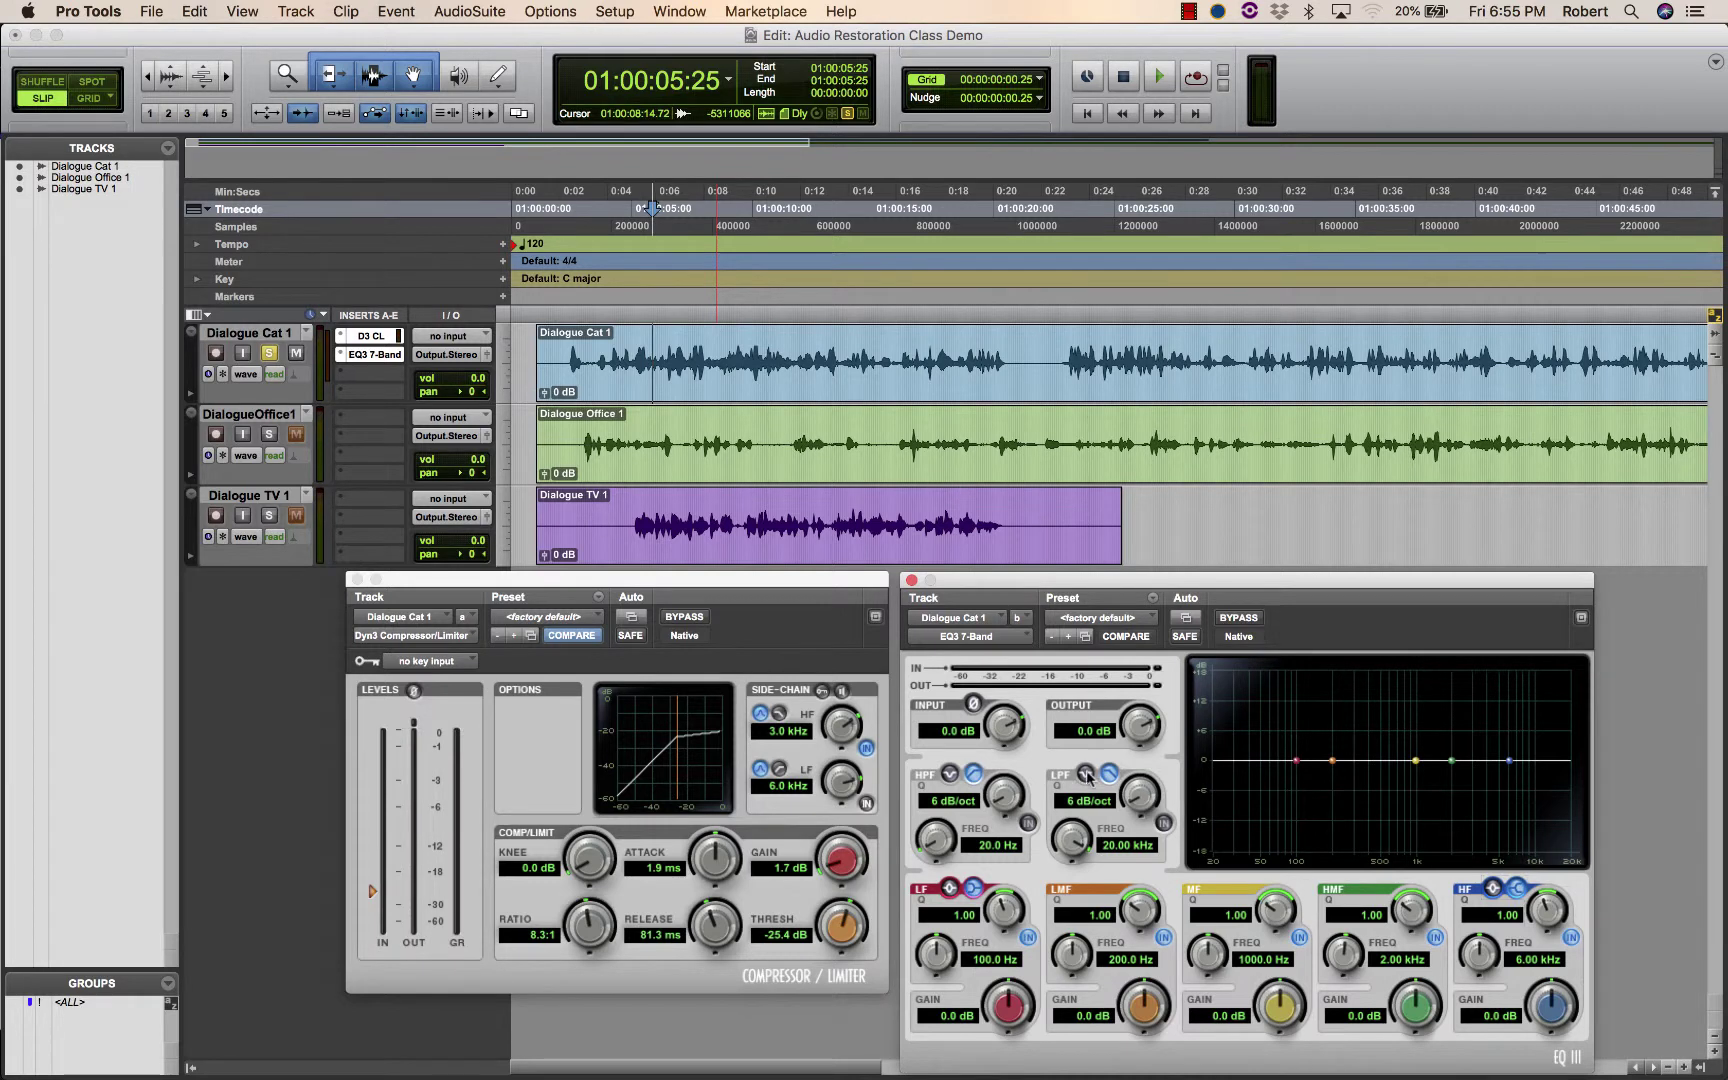
{"action": "left_click", "coordinate": [1160, 824]}
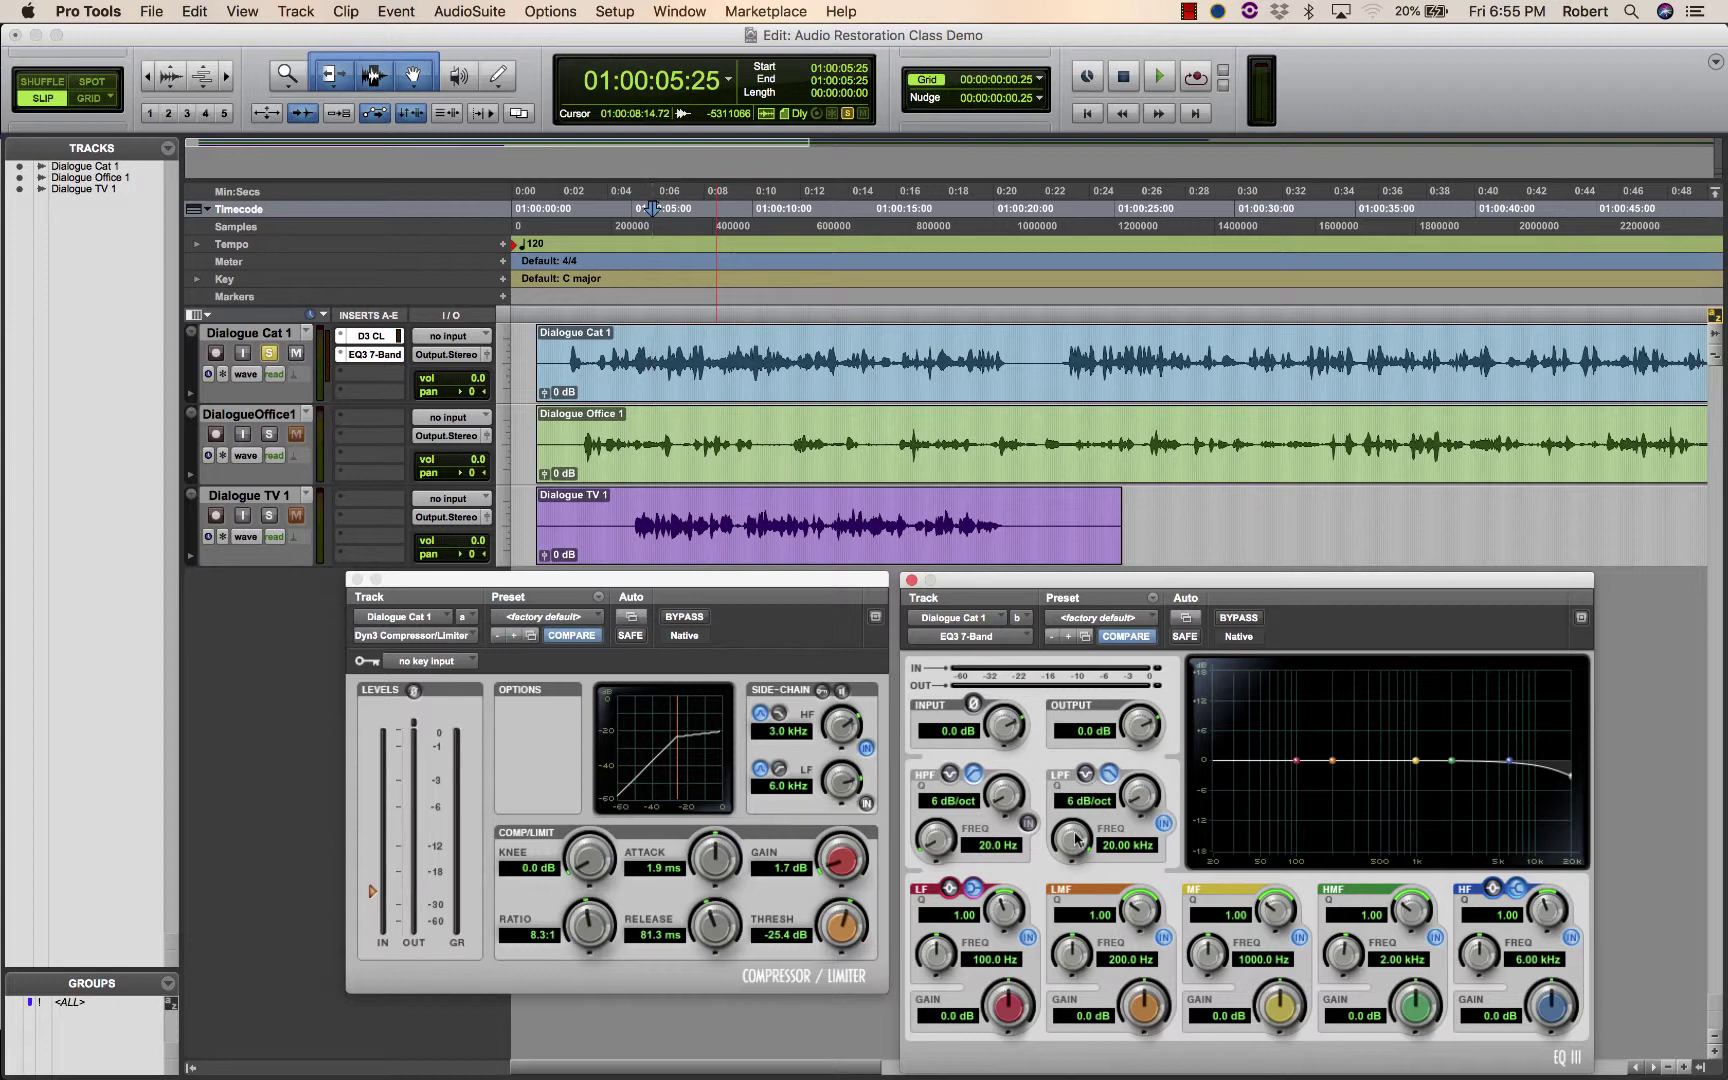
{"action": "left_click_drag", "start_coordinate": [1133, 815], "coordinate": [1180, 585]}
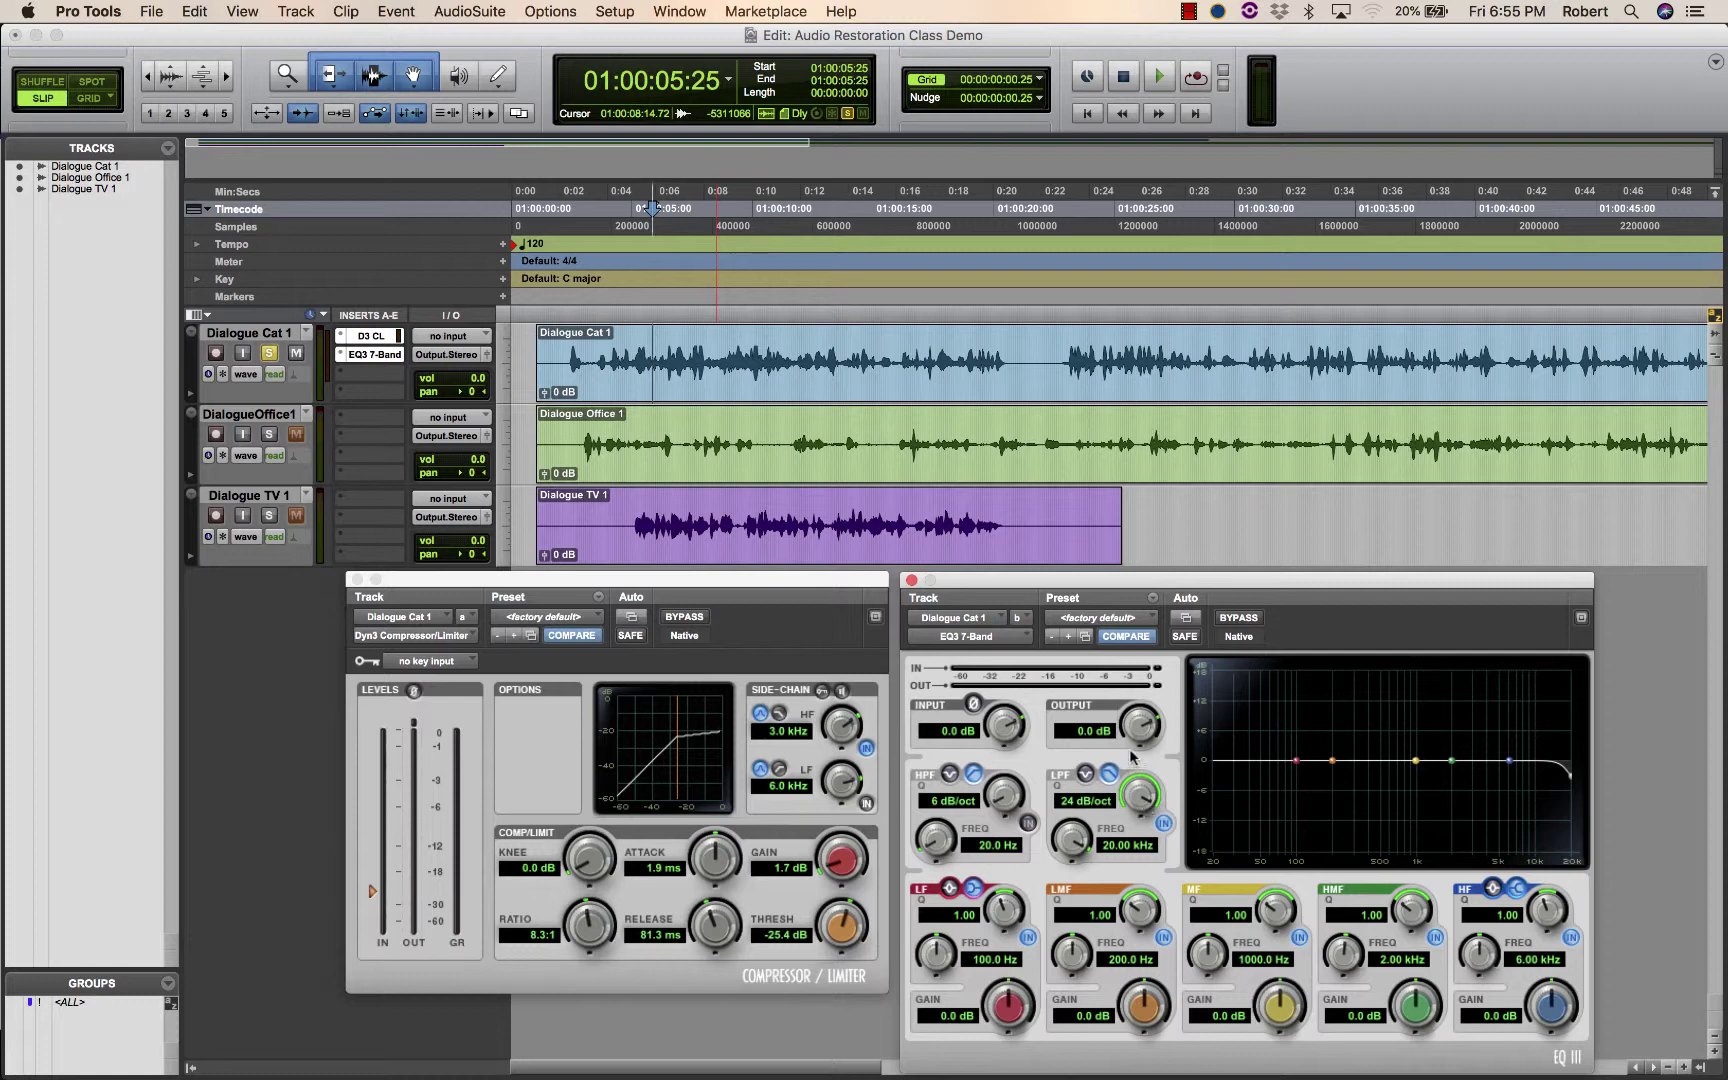
{"action": "left_click", "coordinate": [1164, 823]}
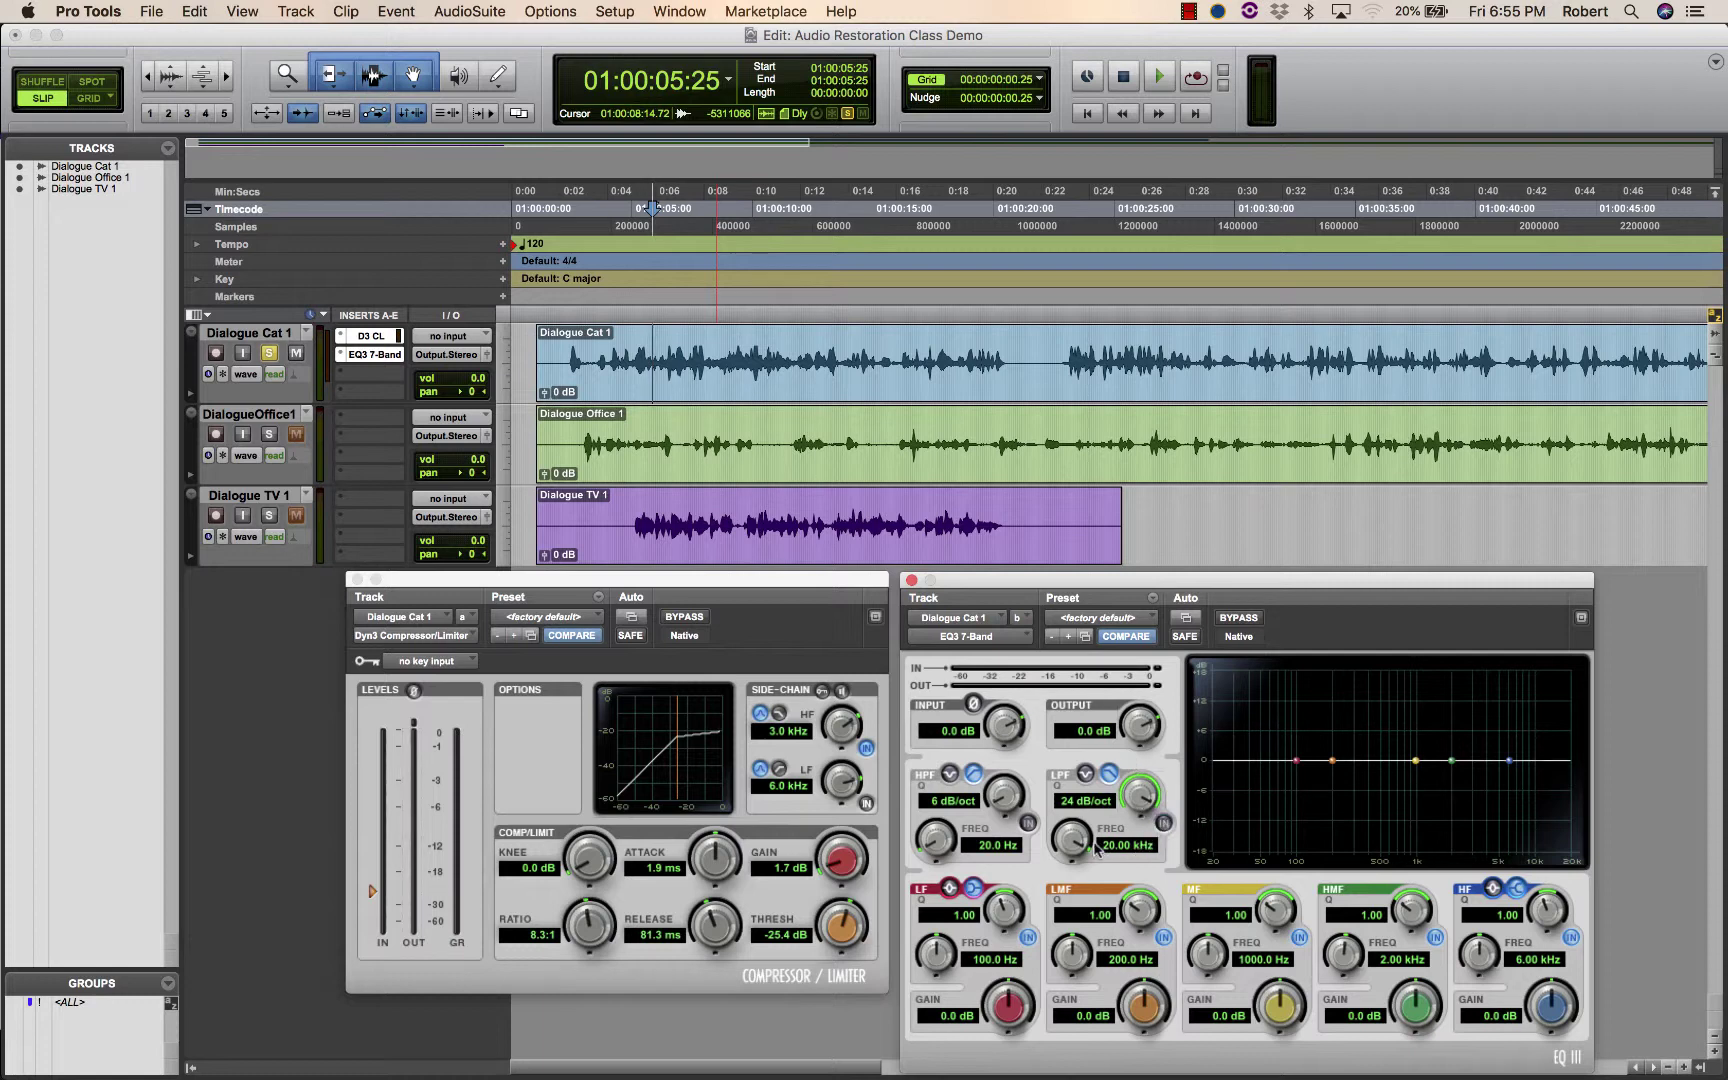
{"action": "left_click", "coordinate": [1166, 824]}
Set the EQ's low-pass filter frequency to 13.80 kHz
{"action": "left_click_drag", "start_coordinate": [1068, 838], "coordinate": [1078, 885]}
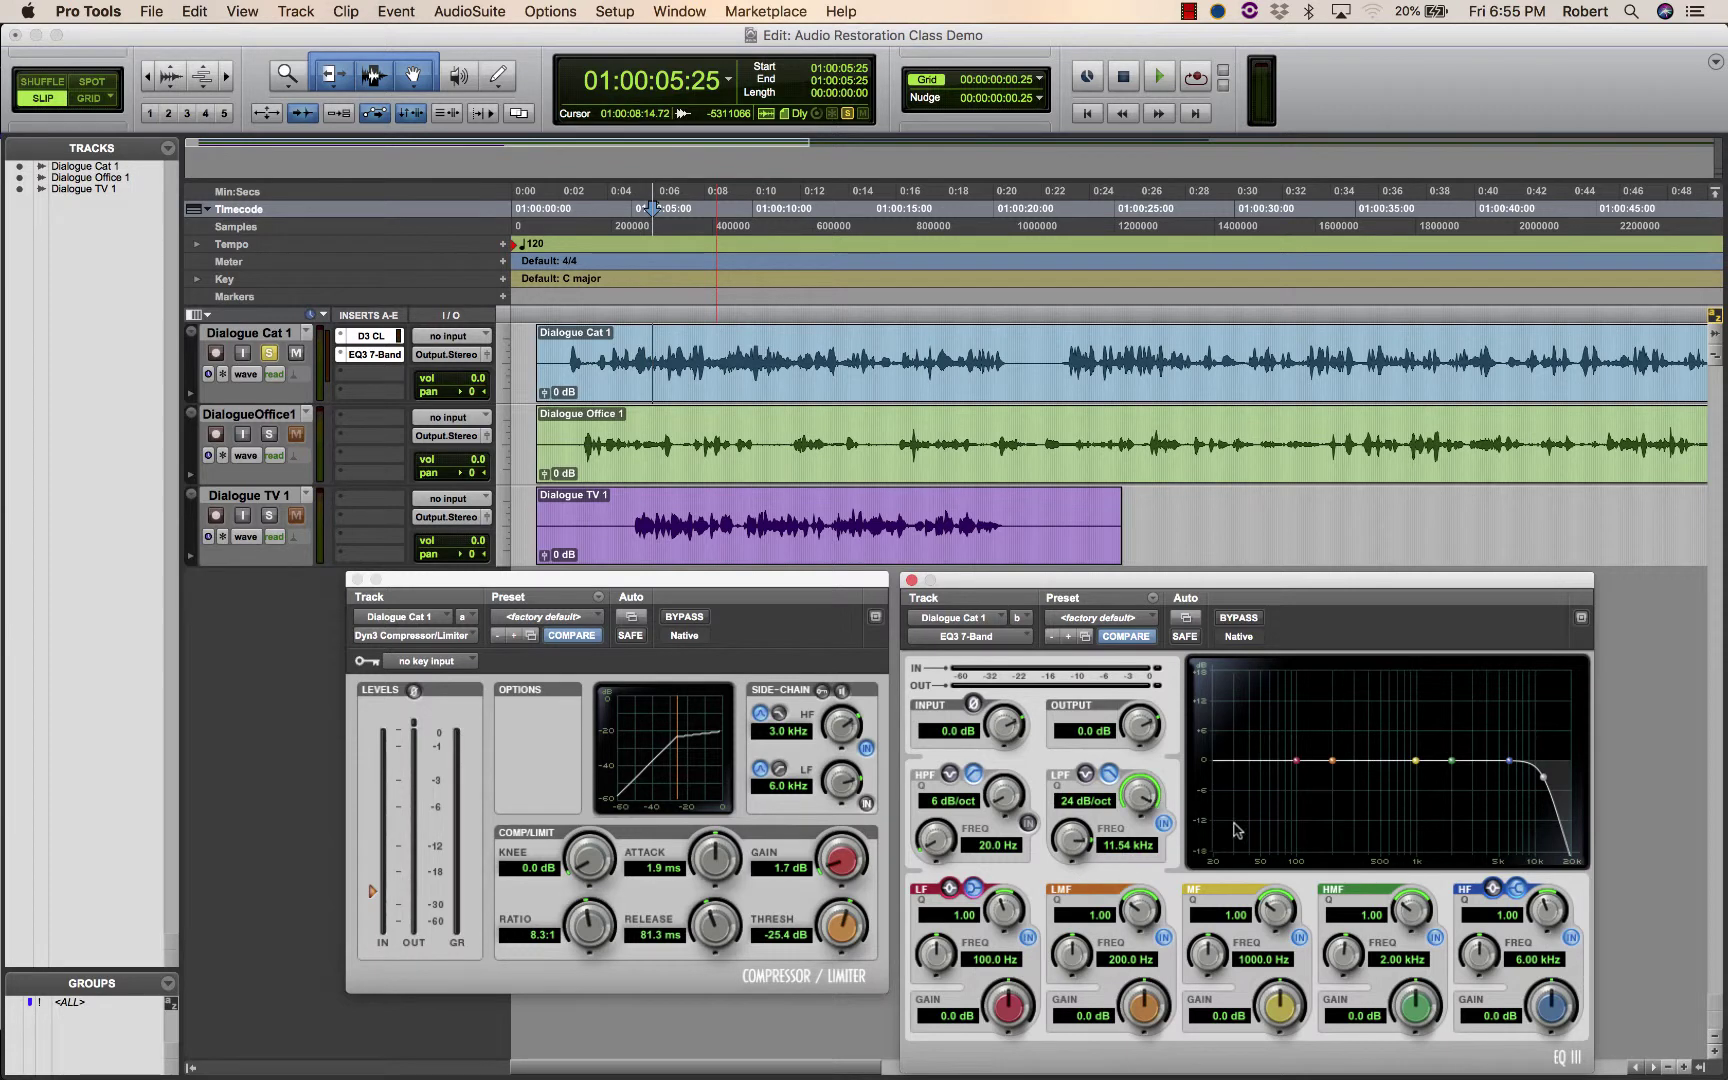
{"action": "left_click_drag", "start_coordinate": [1138, 792], "coordinate": [1087, 737]}
{"action": "left_click_drag", "start_coordinate": [1073, 848], "coordinate": [1077, 840]}
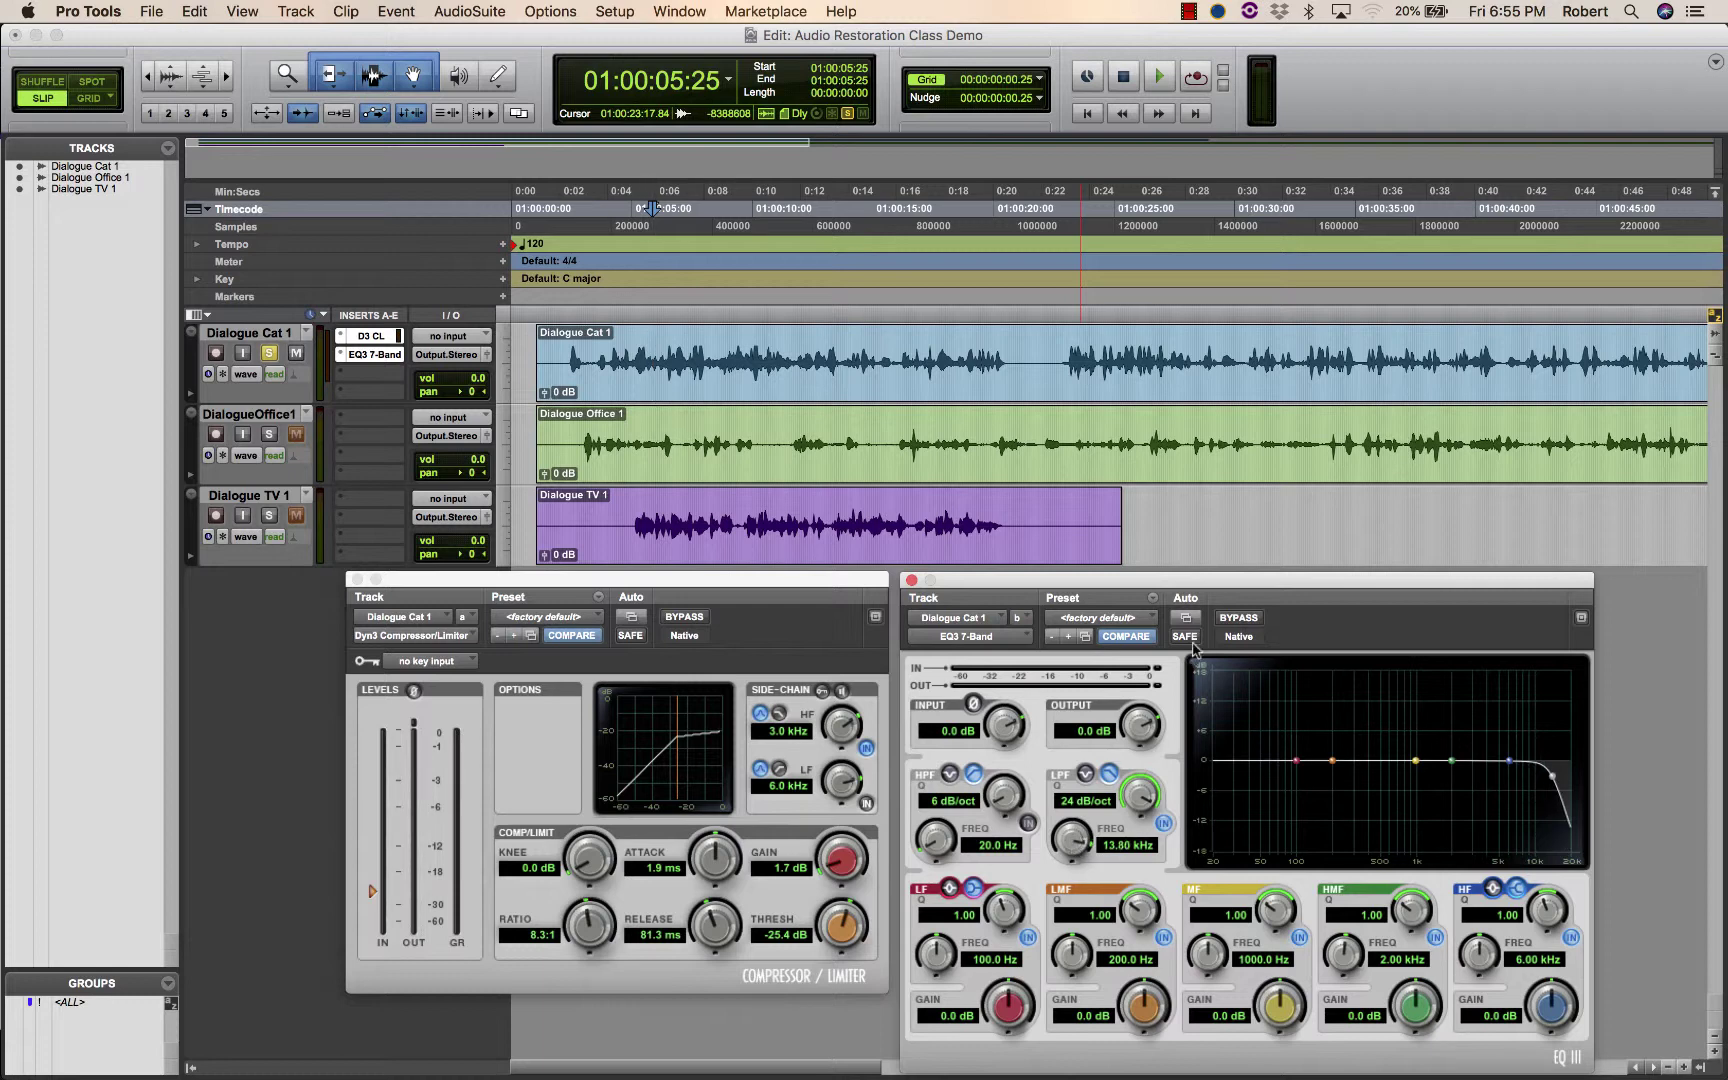
Play the section with the EQ bypassed and active to judge the 13.80 kHz low-pass filter
{"action": "key", "text": "space"}
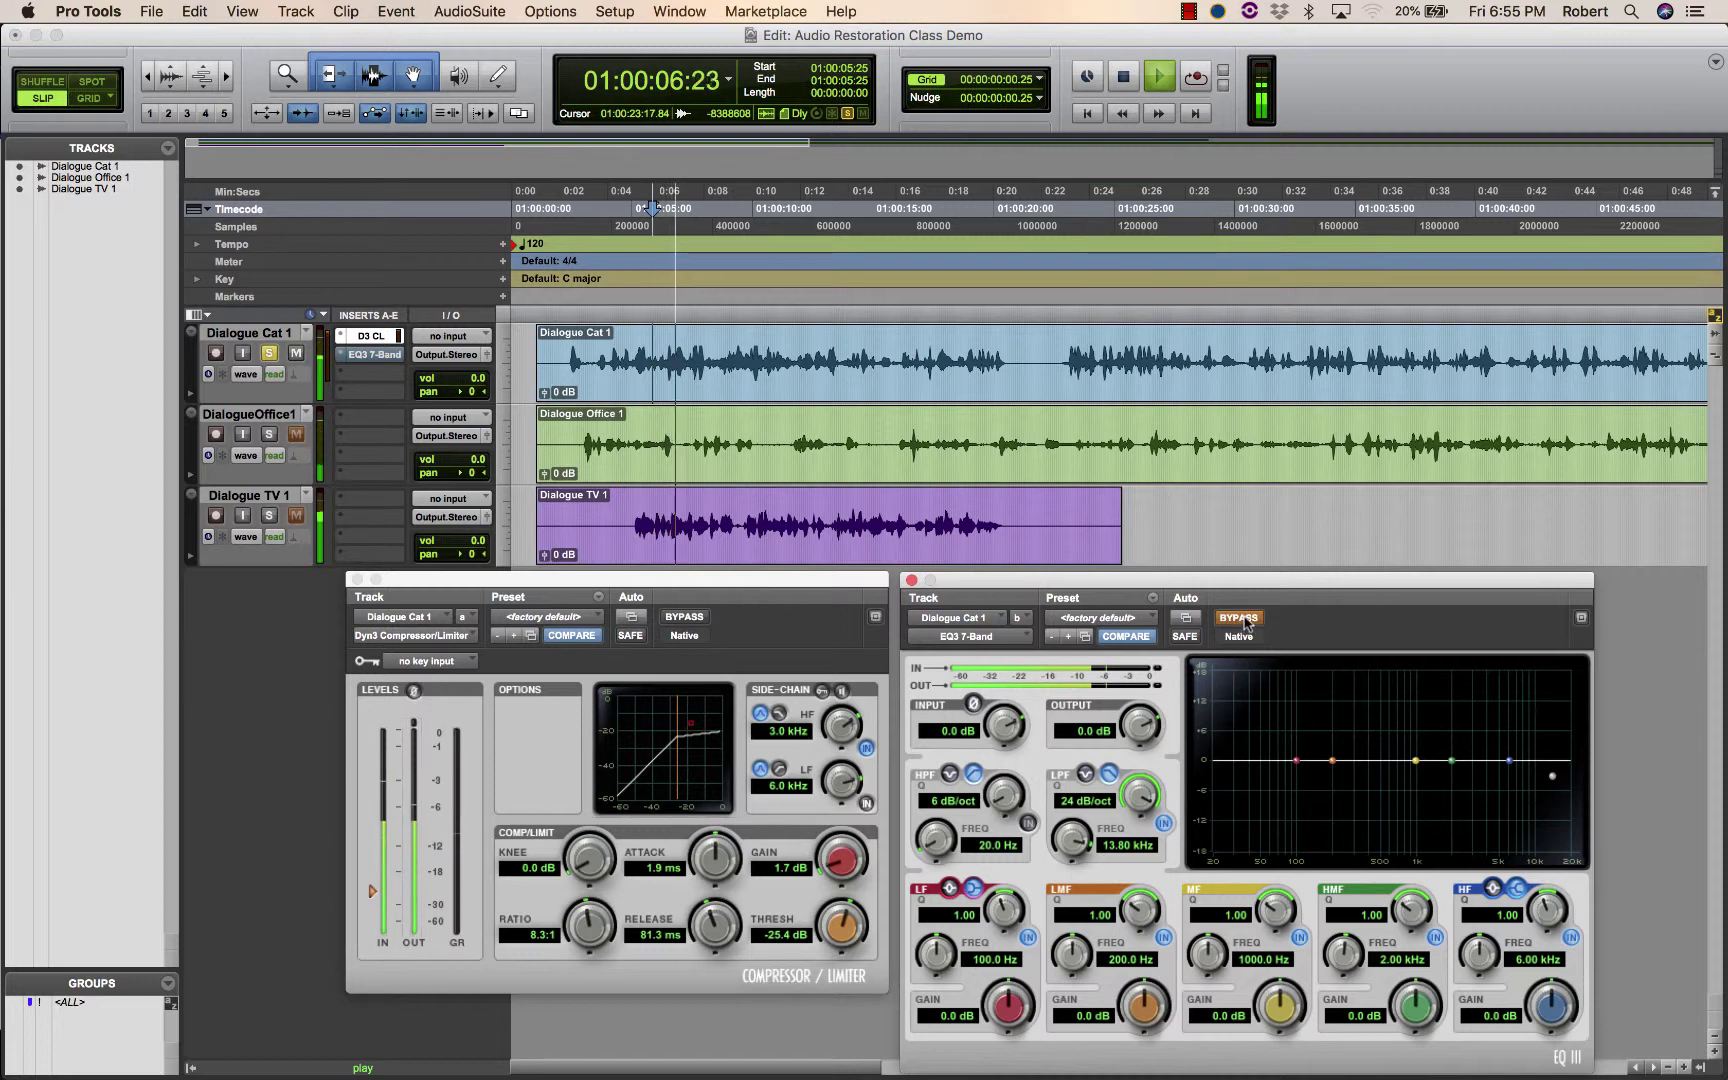
{"action": "key", "text": "space"}
{"action": "key", "text": "space"}
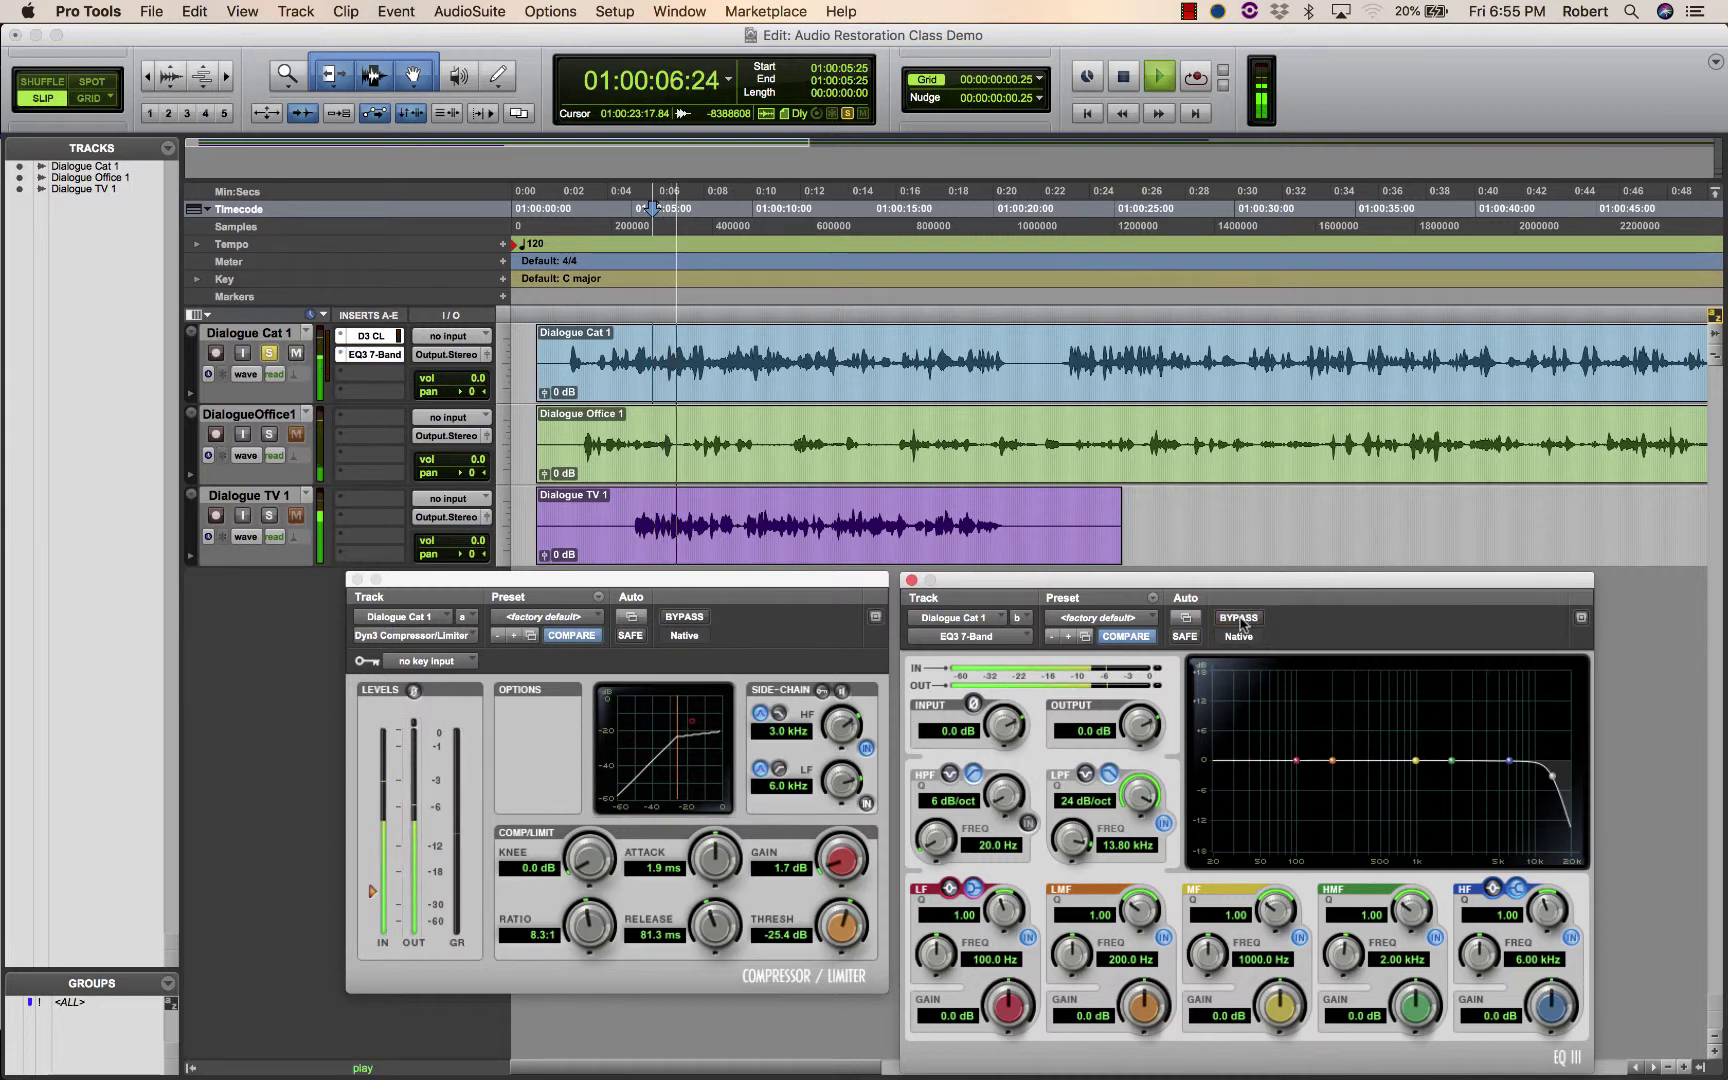
{"action": "key", "text": "space"}
{"action": "left_click", "coordinate": [1240, 618]}
{"action": "key", "text": "space"}
{"action": "key", "text": "space"}
{"action": "left_click", "coordinate": [1240, 618]}
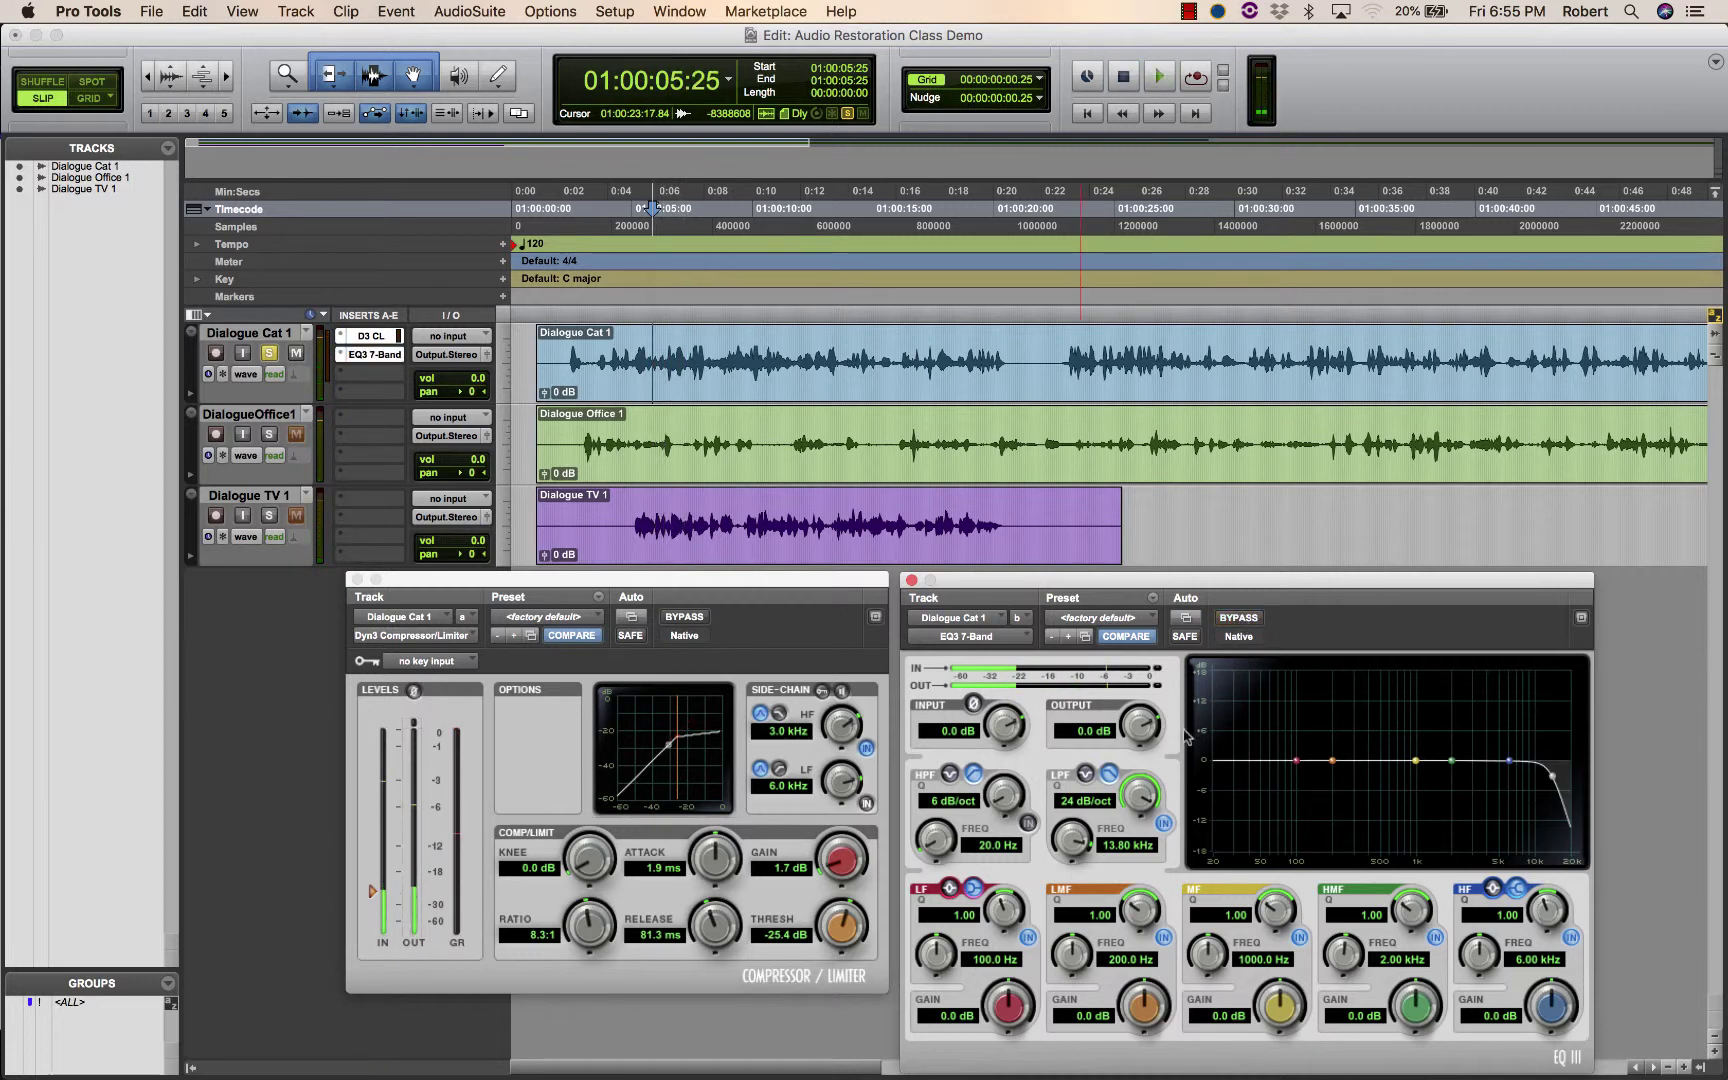
Lower the EQ's low-pass frequency to 7.86 kHz and play the section with the EQ bypassed and active
{"action": "left_click_drag", "start_coordinate": [1064, 838], "coordinate": [1079, 882]}
{"action": "left_click", "coordinate": [1237, 619]}
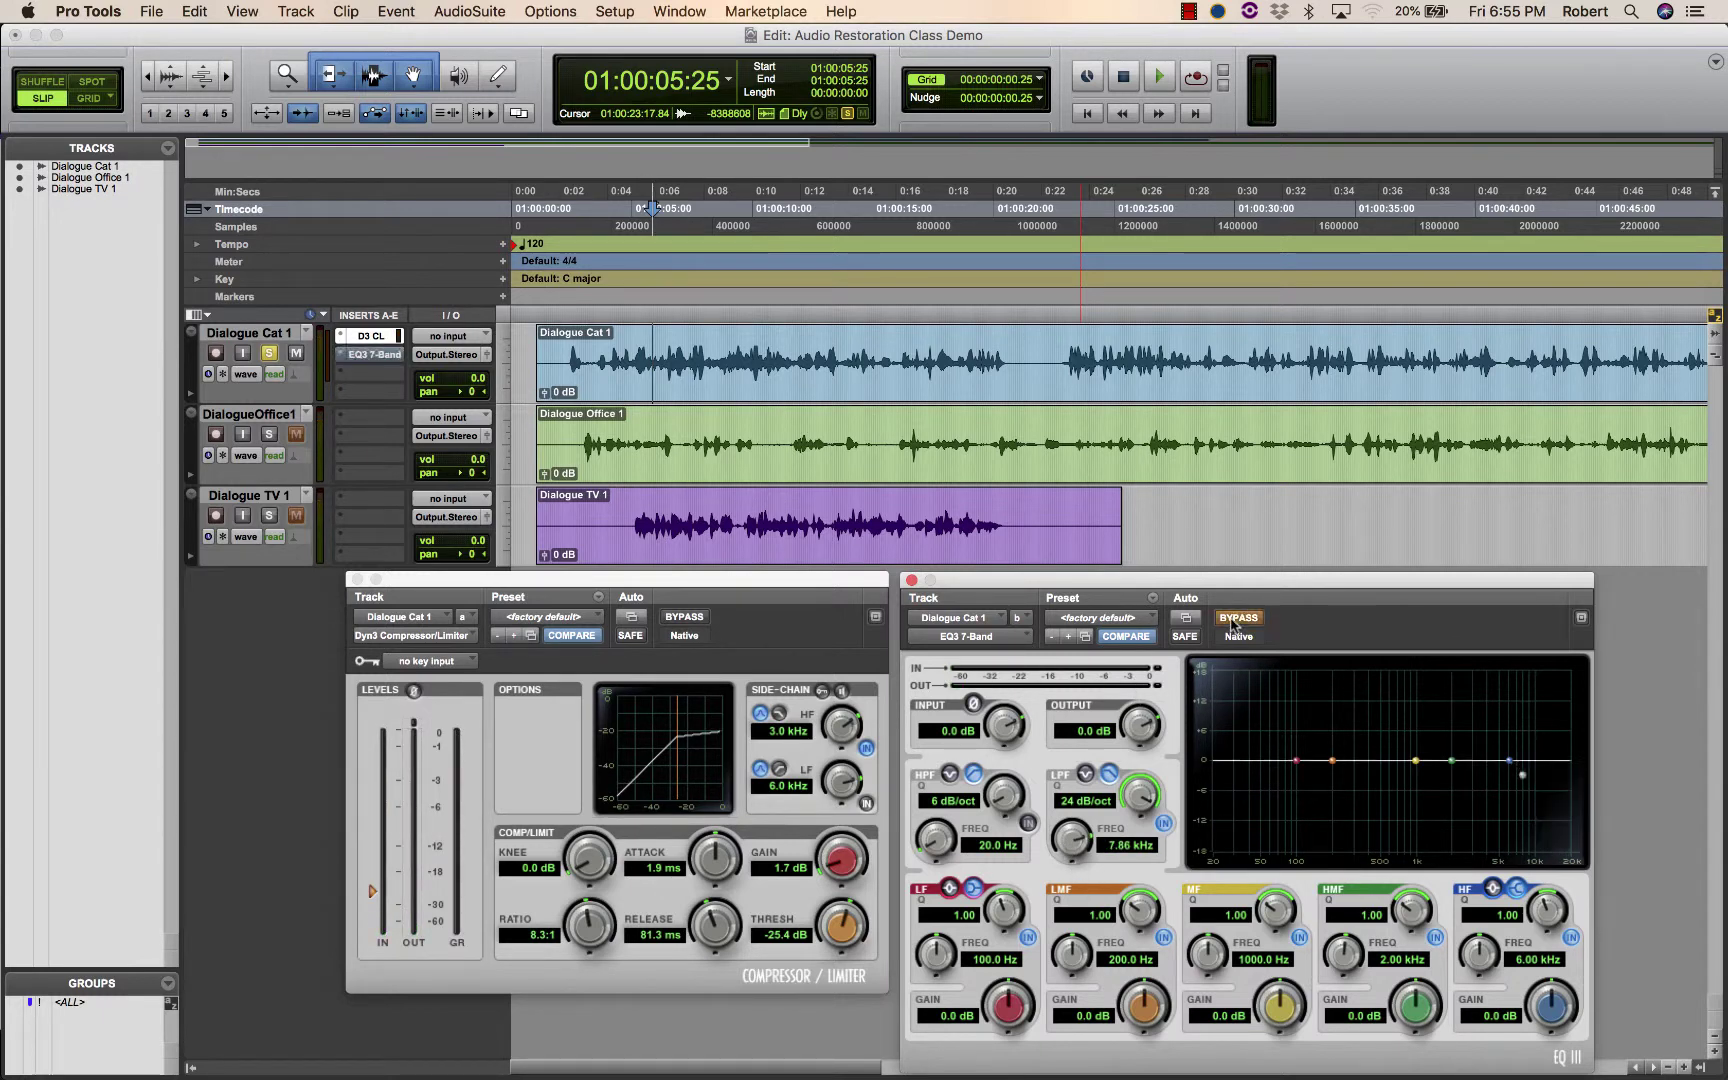
{"action": "key", "text": "space"}
{"action": "key", "text": "space"}
{"action": "left_click", "coordinate": [1245, 619]}
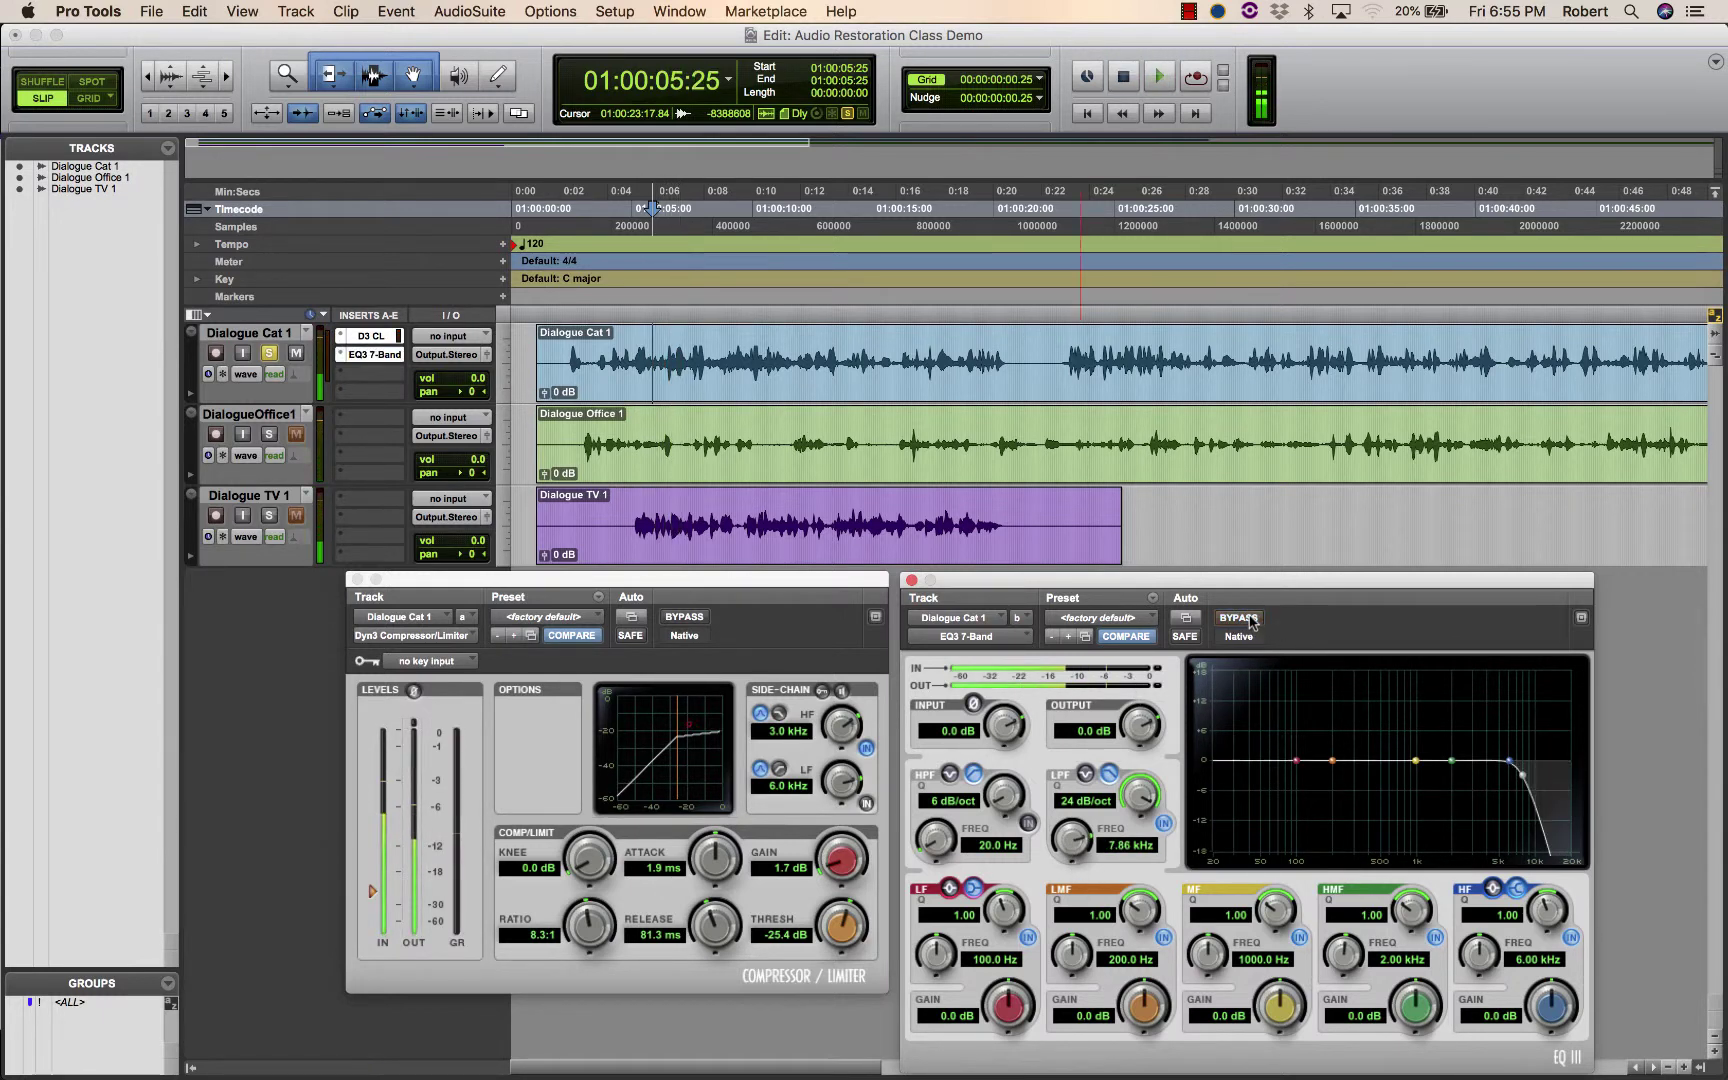
{"action": "key", "text": "space"}
{"action": "key", "text": "space"}
Bypass the EQ and replay the section, then reactivate the EQ and replay it with the 7.86 kHz low-pass filter
{"action": "left_click", "coordinate": [1245, 619]}
{"action": "key", "text": "space"}
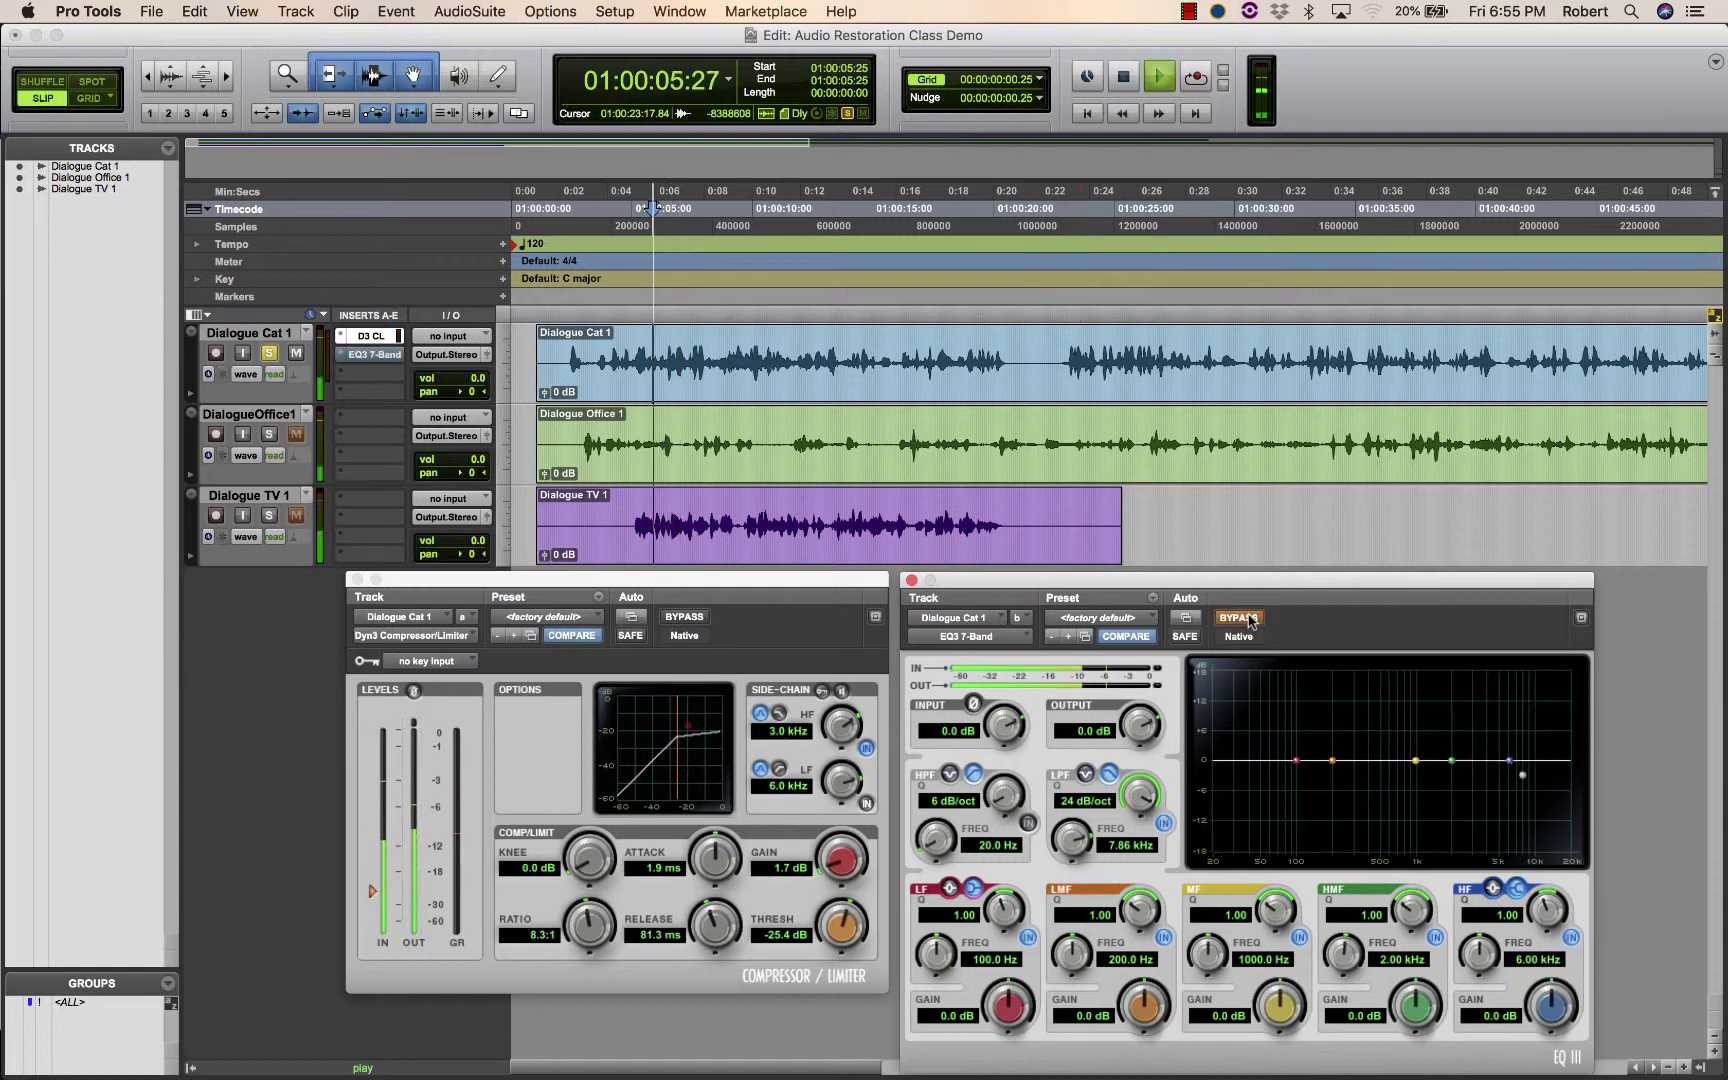
{"action": "key", "text": "space"}
{"action": "left_click", "coordinate": [1245, 619]}
{"action": "key", "text": "space"}
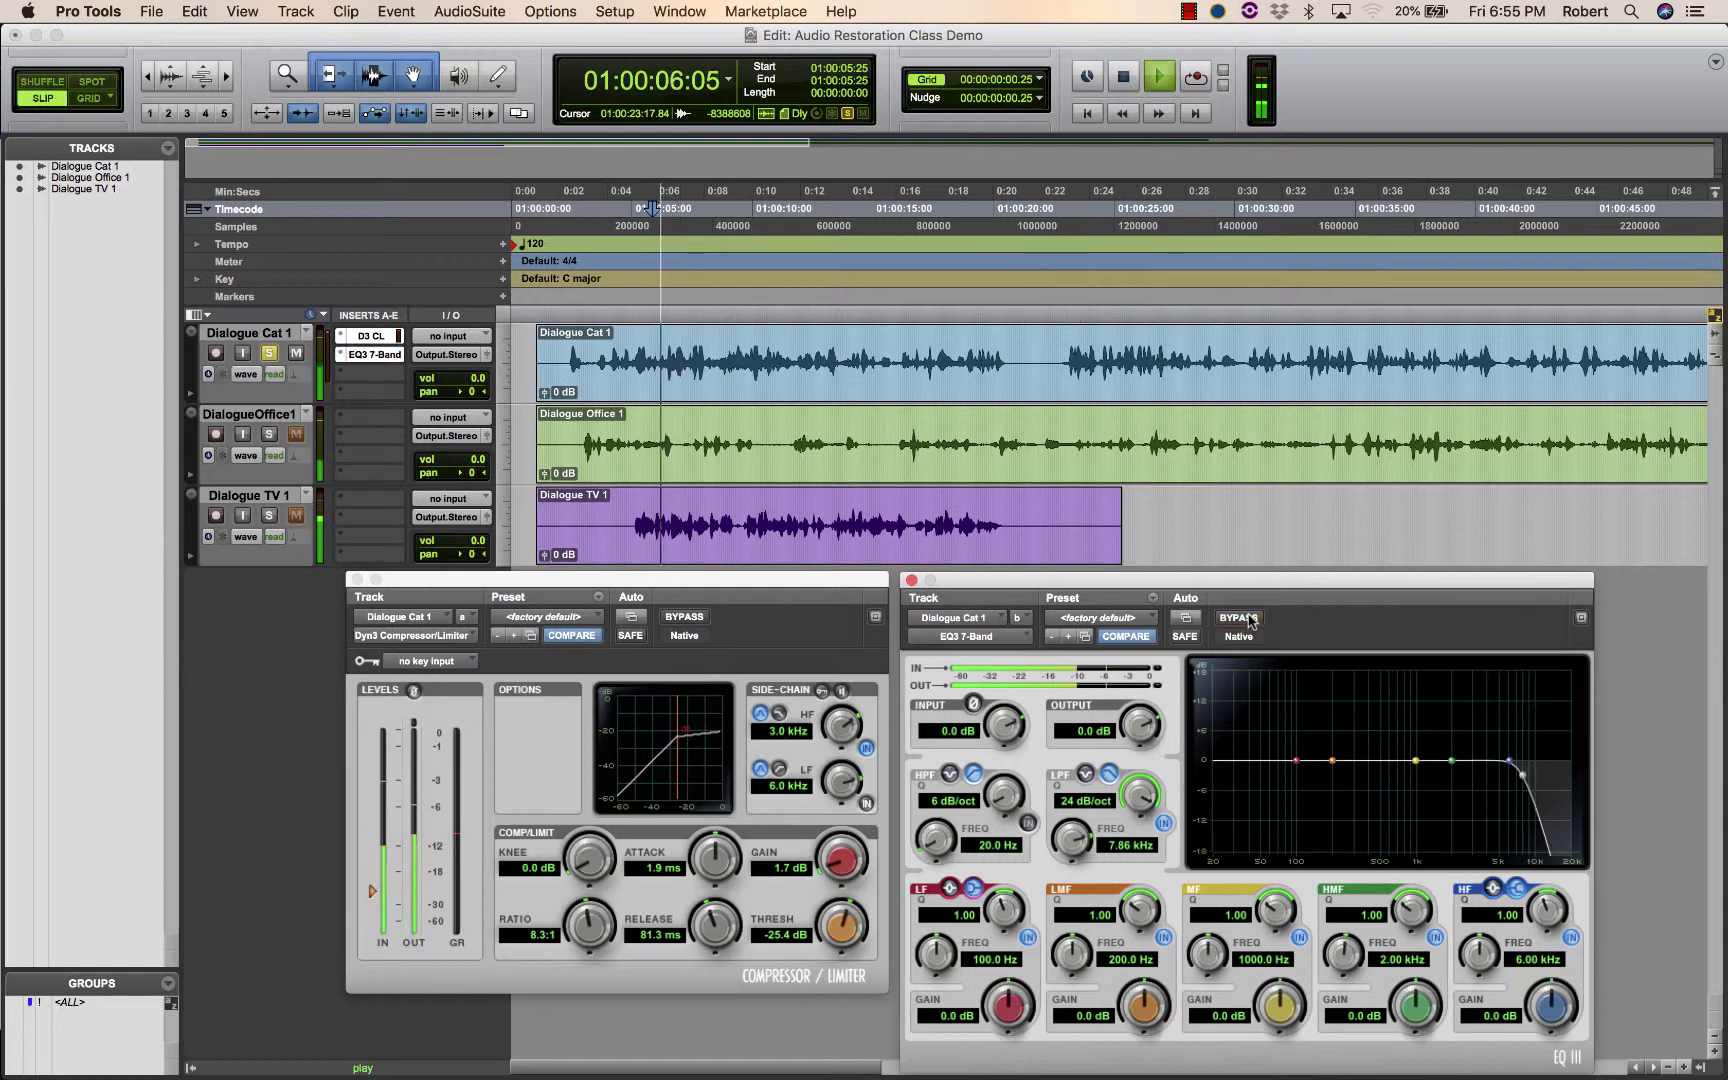
{"action": "key", "text": "space"}
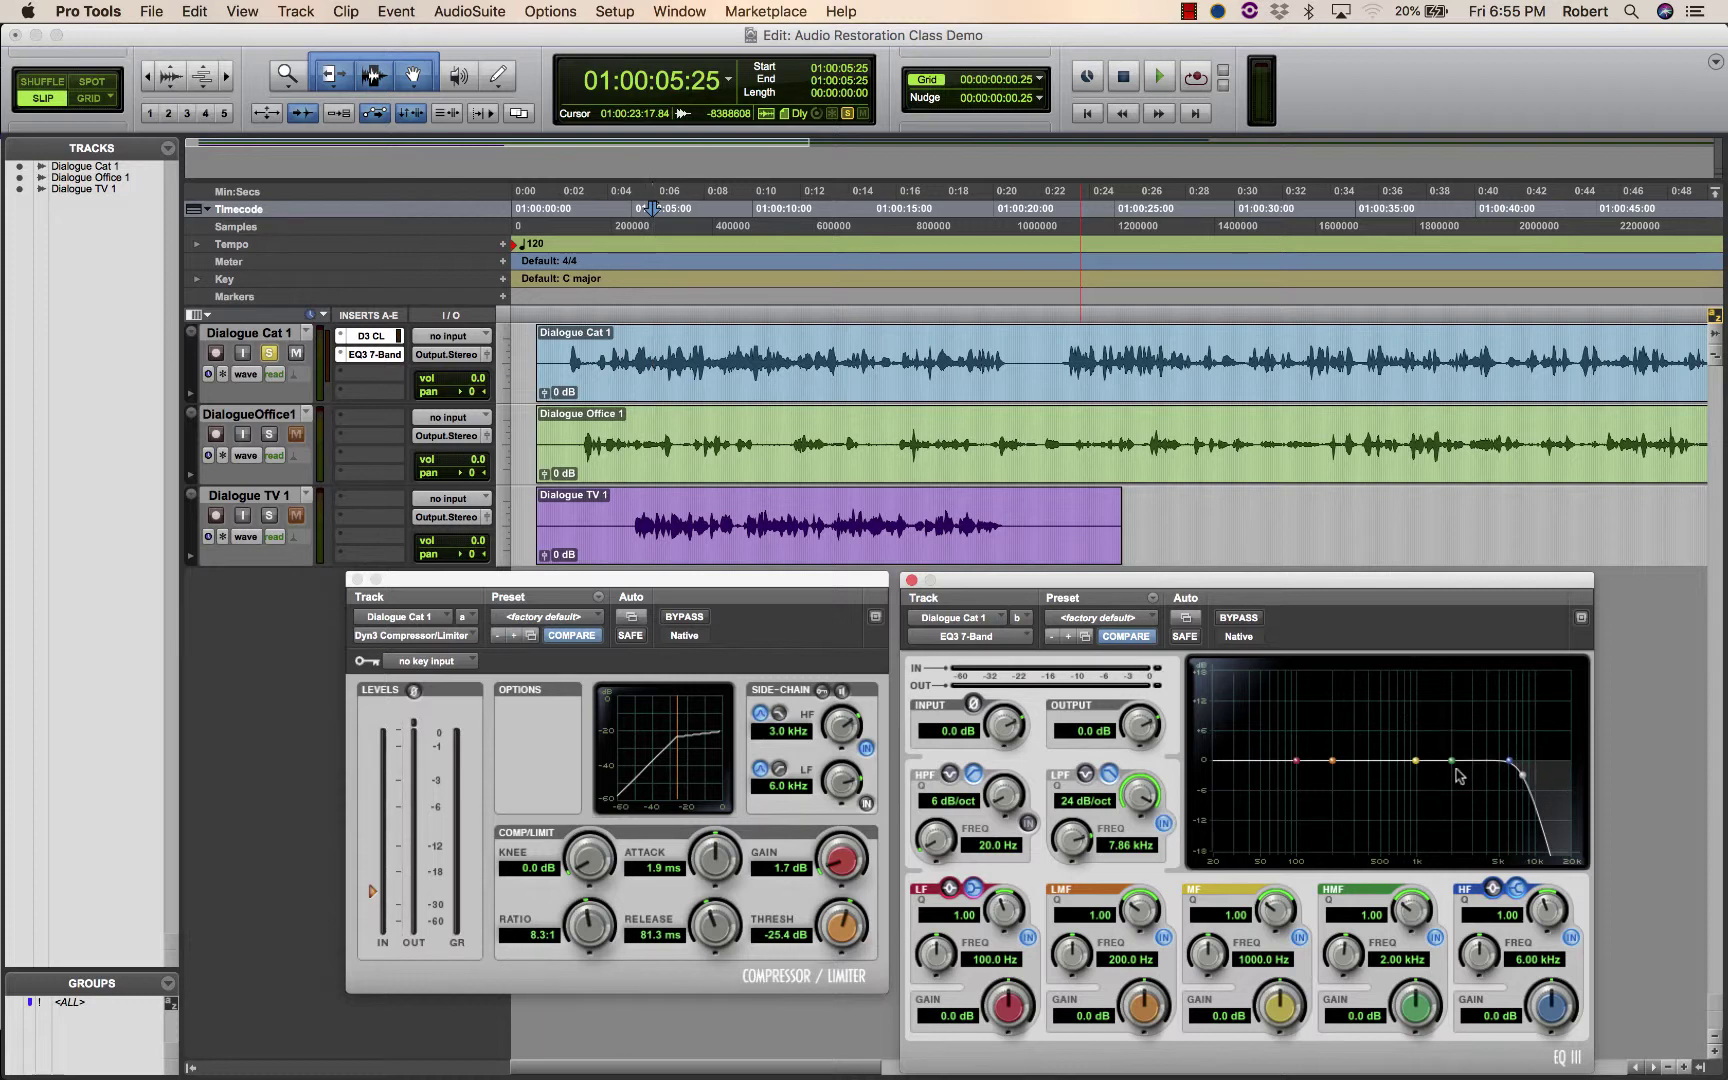
Play the section with the low-pass EQ engaged and again with it bypassed, leaving the EQ active
{"action": "key", "text": "space"}
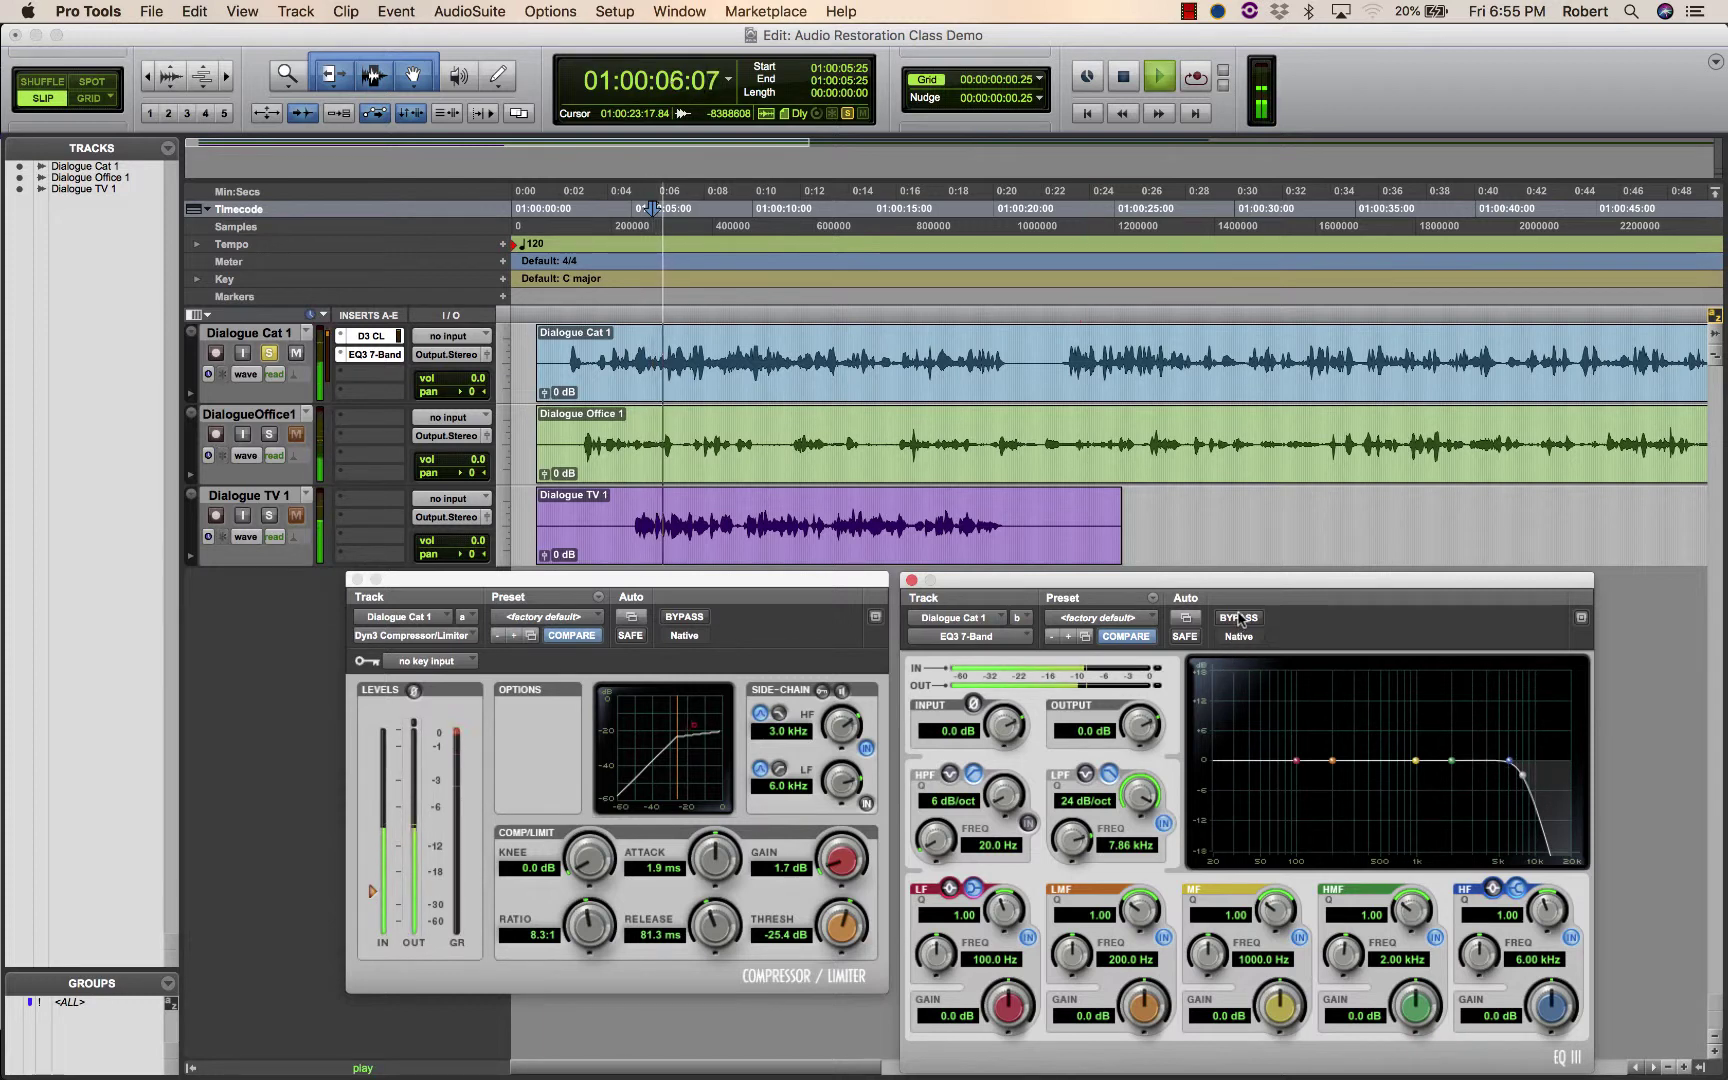
{"action": "key", "text": "space"}
{"action": "left_click", "coordinate": [1242, 618]}
{"action": "key", "text": "space"}
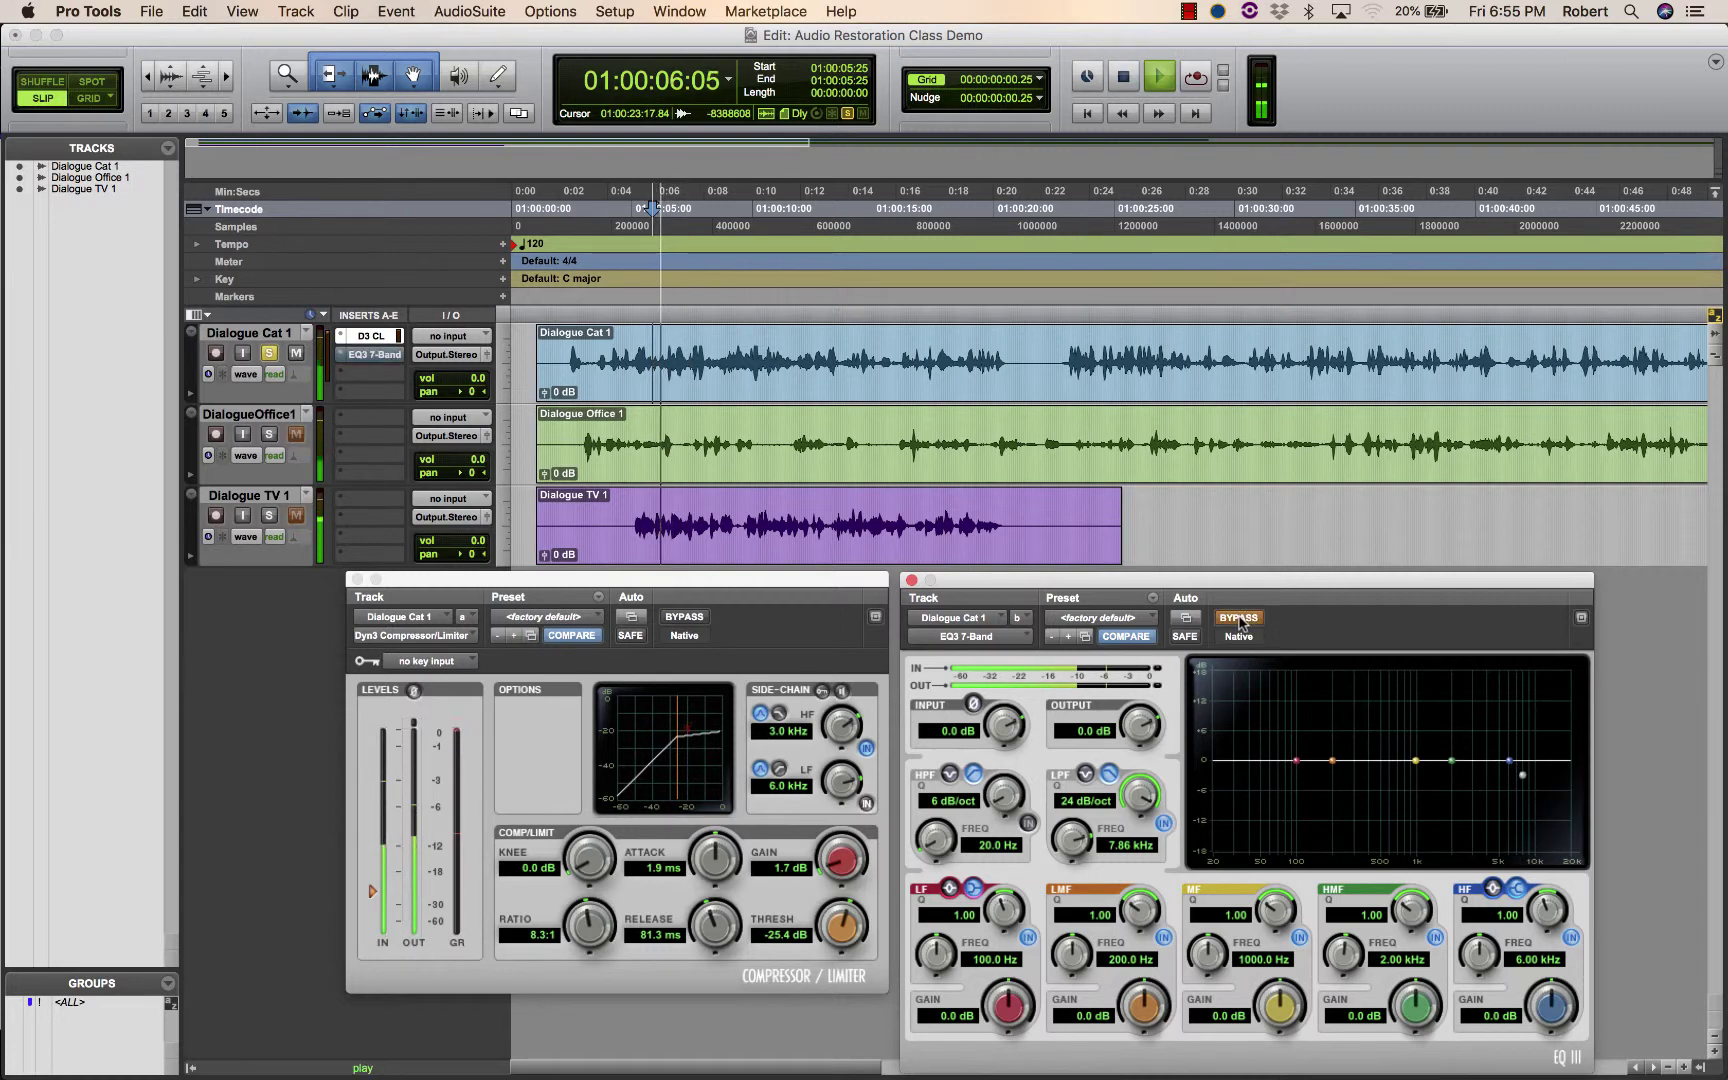
{"action": "key", "text": "space"}
{"action": "left_click", "coordinate": [1240, 620]}
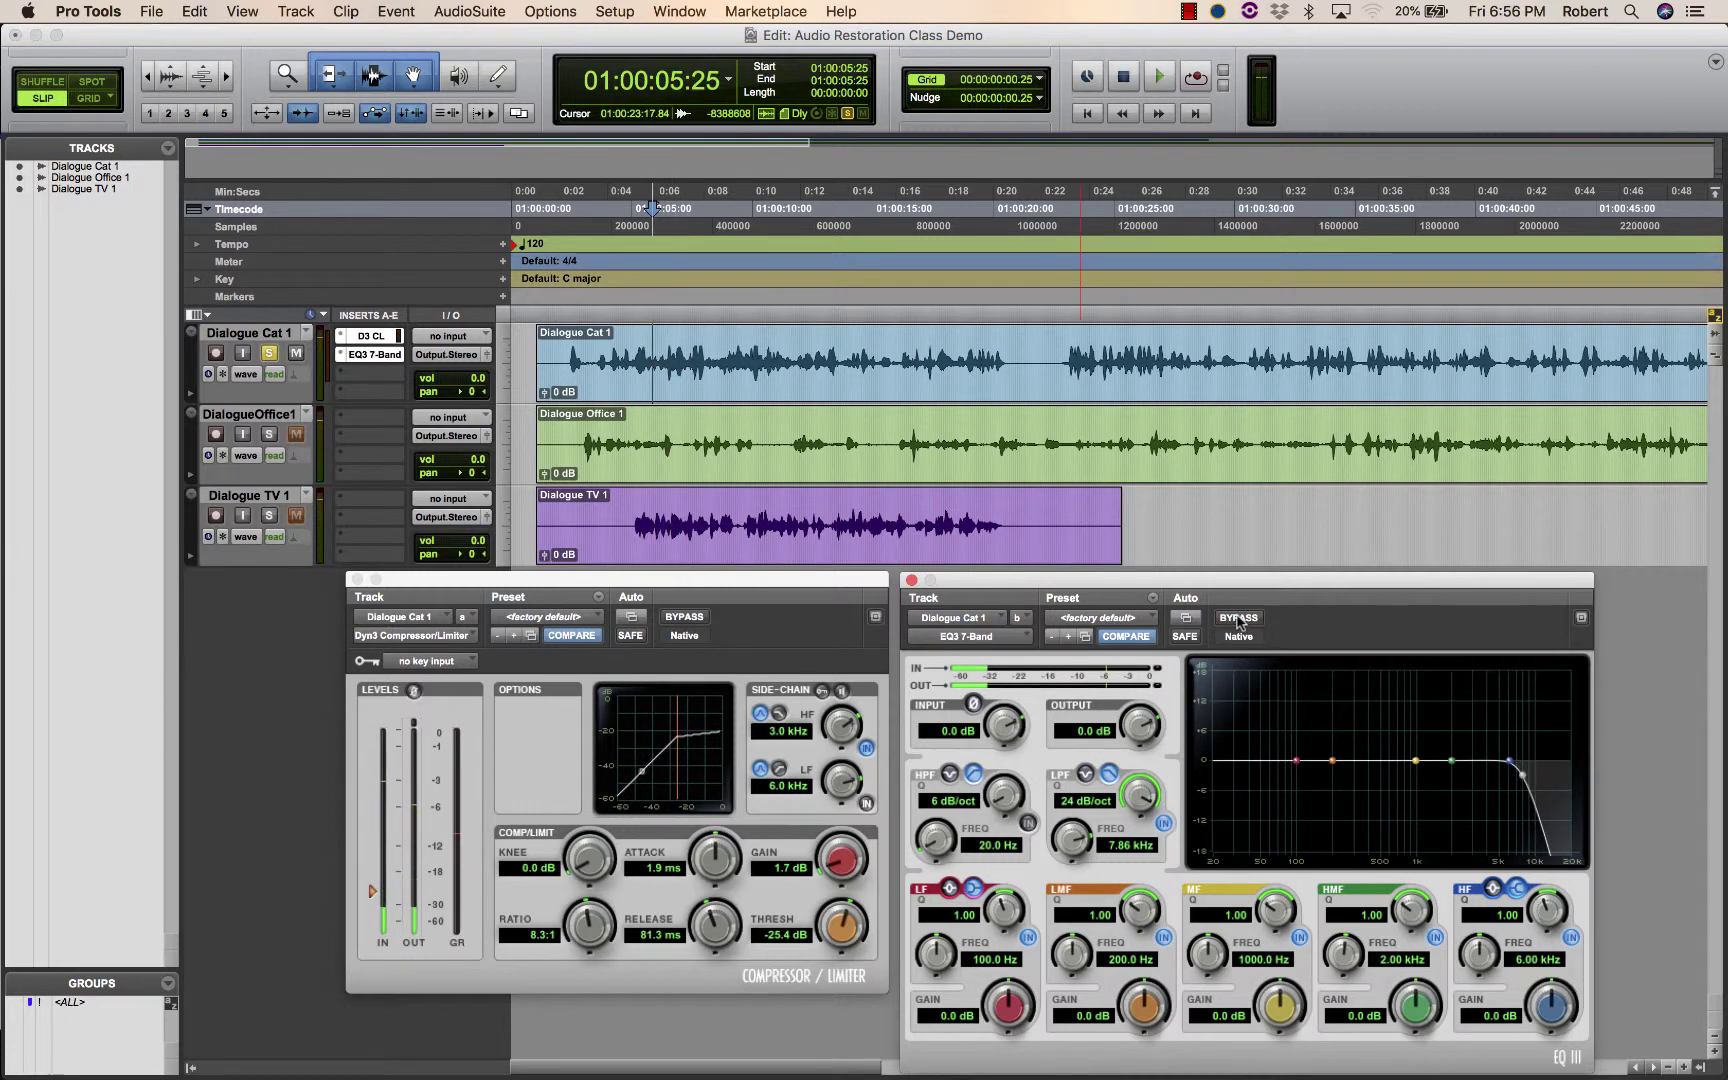
{"action": "left_click", "coordinate": [571, 585]}
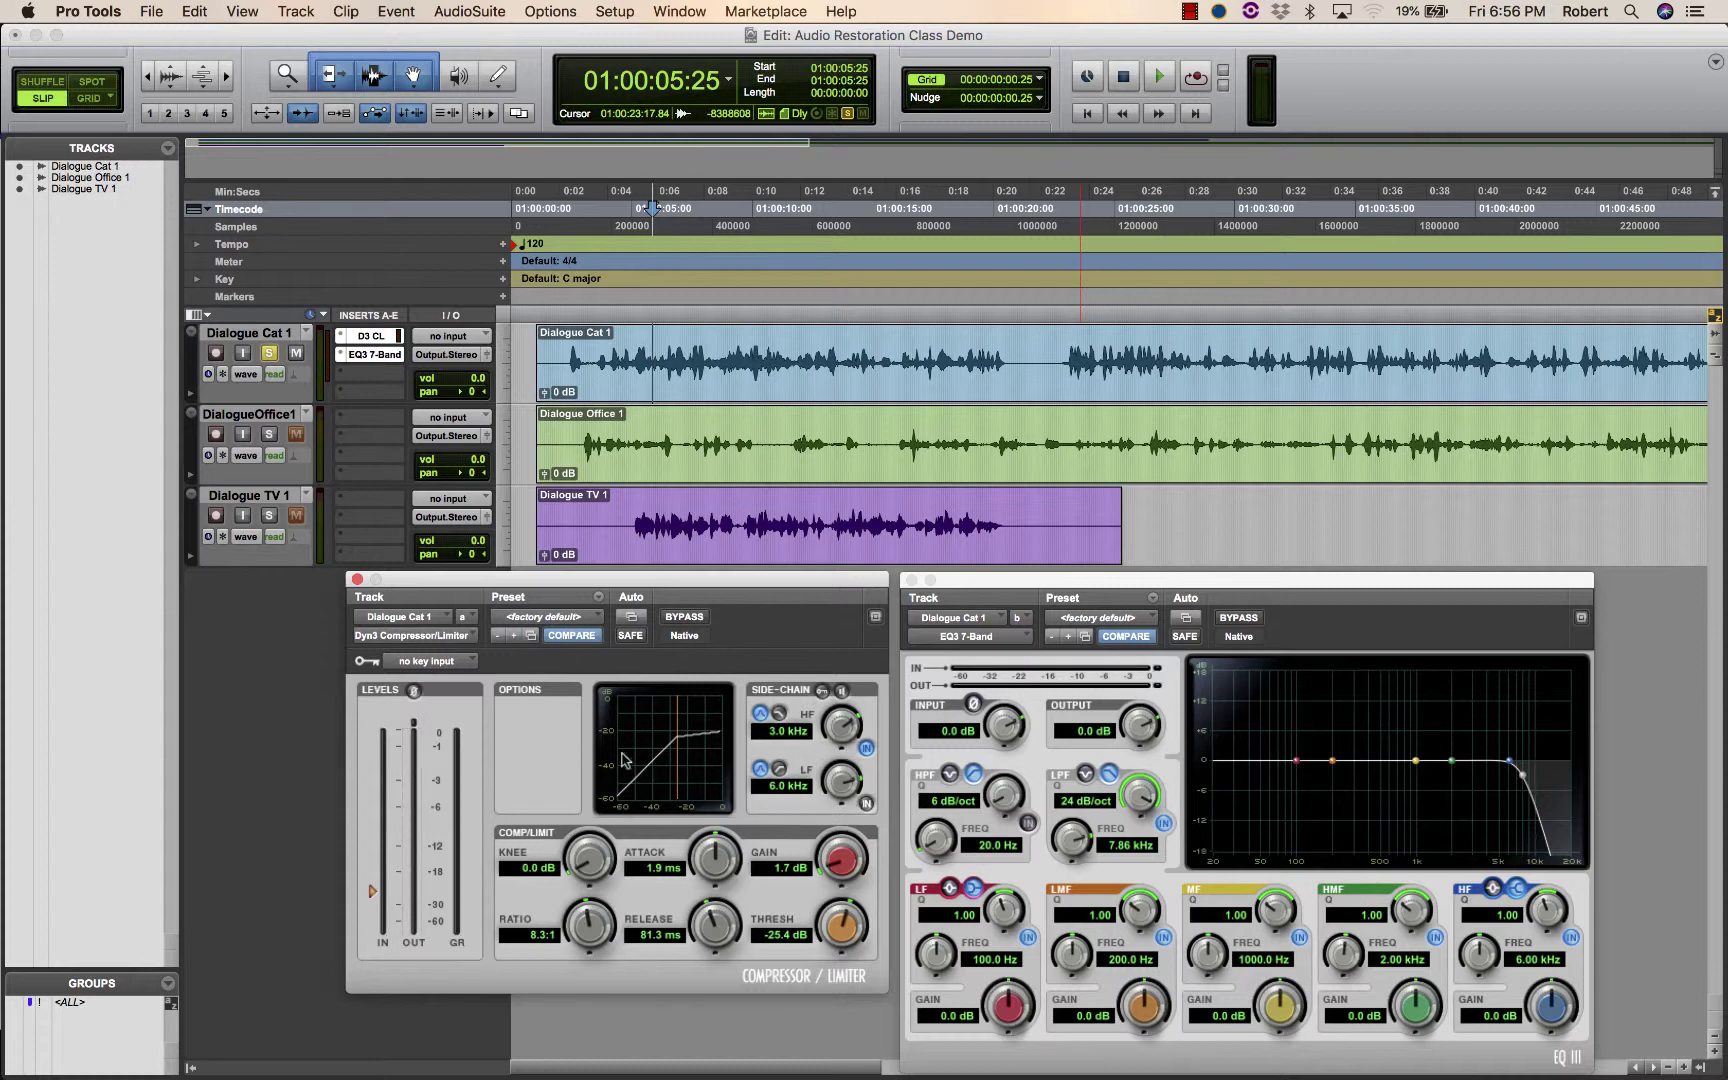
{"action": "left_click", "coordinate": [980, 588]}
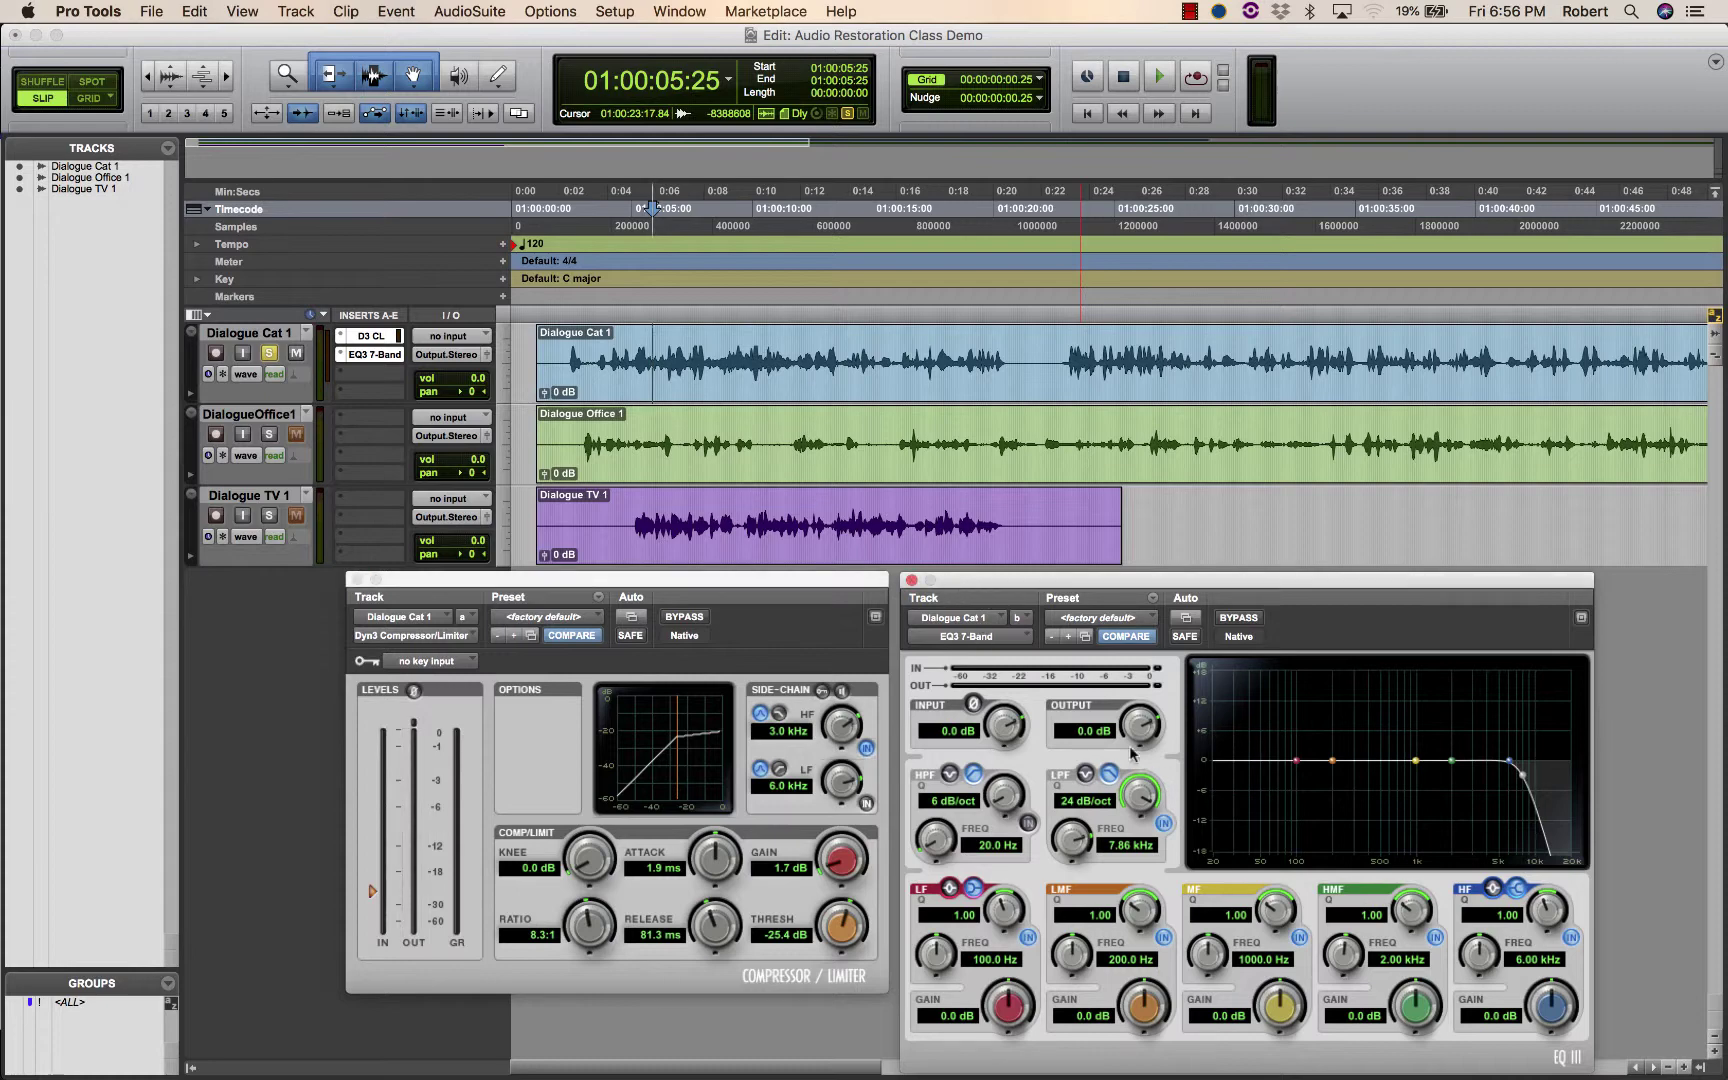